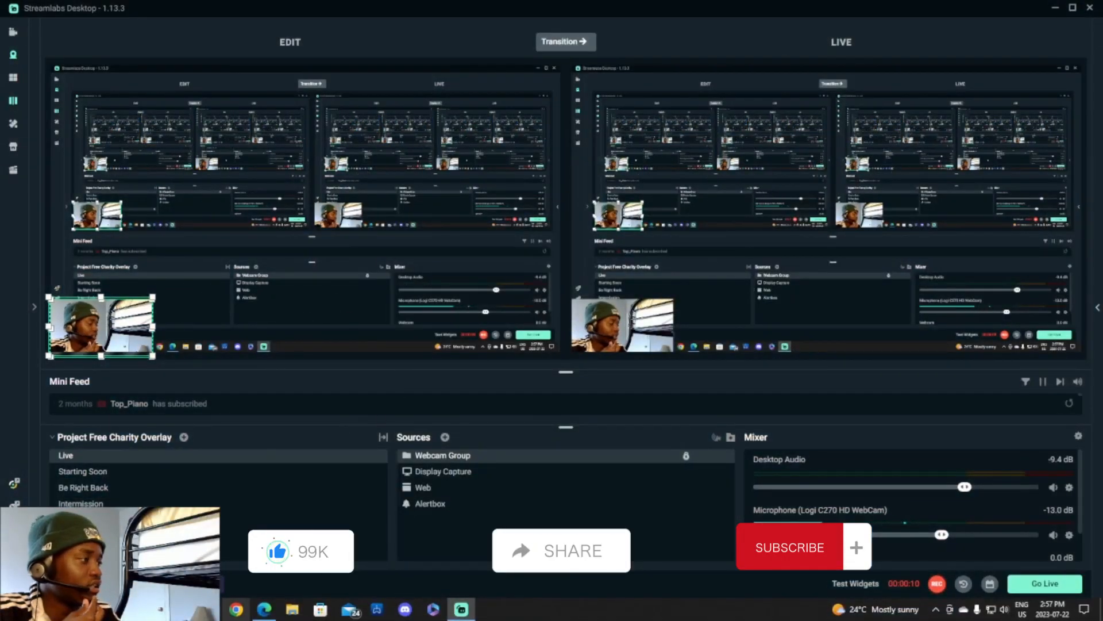
Launch OBS Studio from the Windows search.
left_click(132, 609)
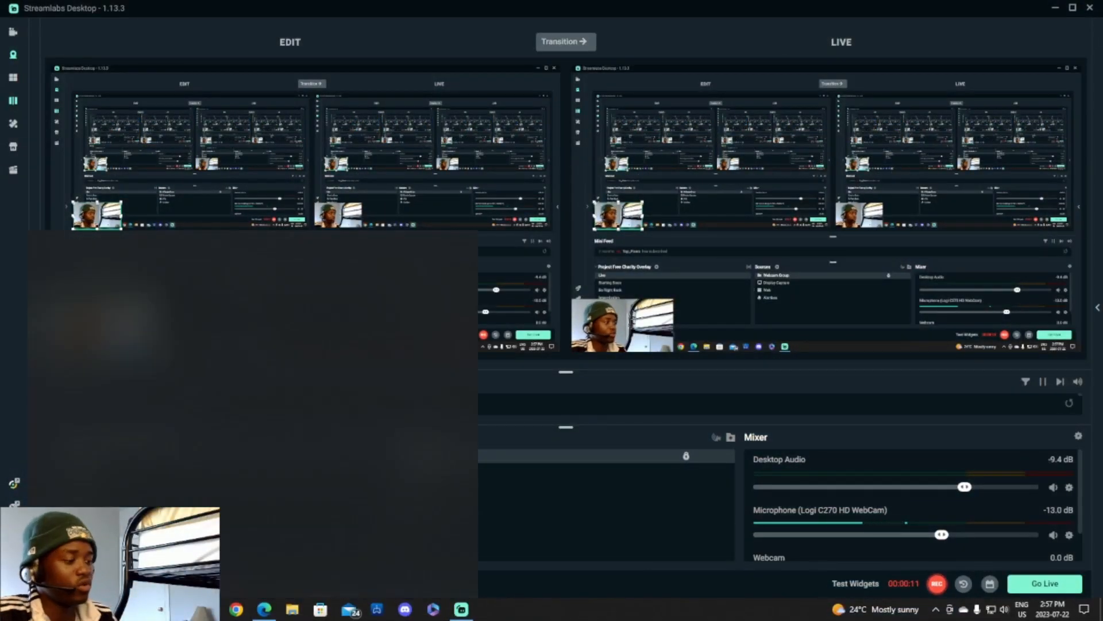
type("obs")
key("Return")
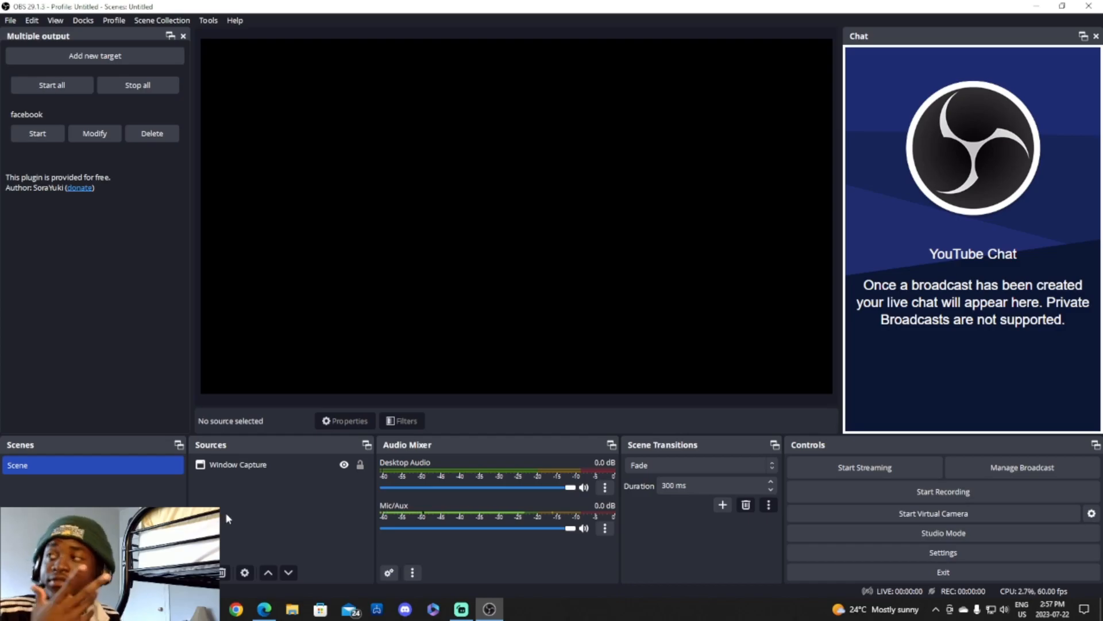
Minimize OBS and bring the browser with the YouTube video's comments to the front.
left_click(1061, 7)
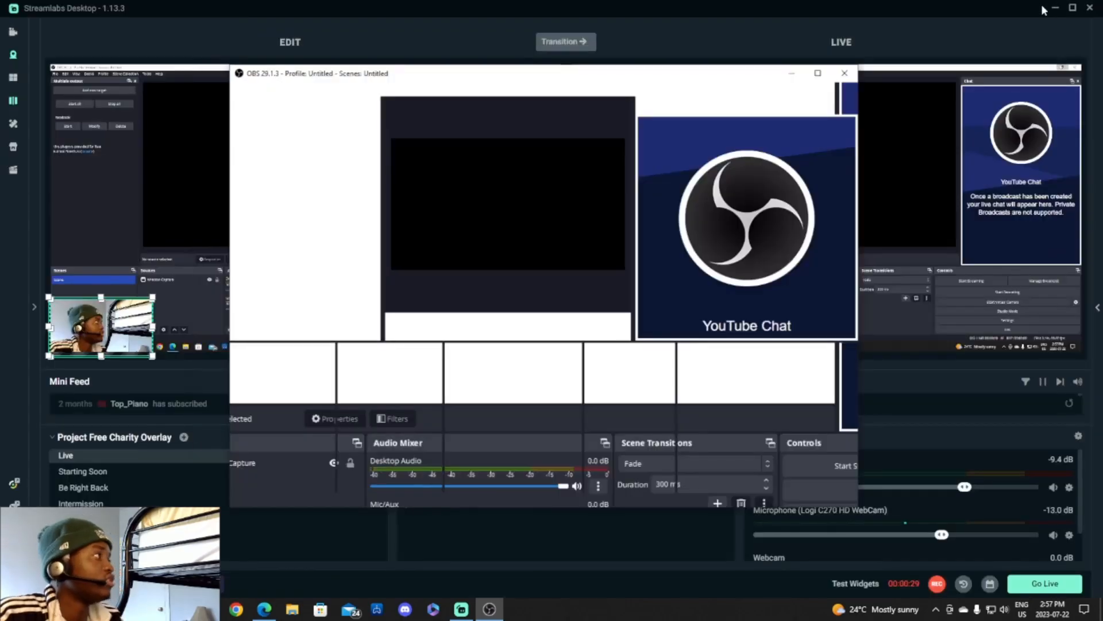
left_click(796, 79)
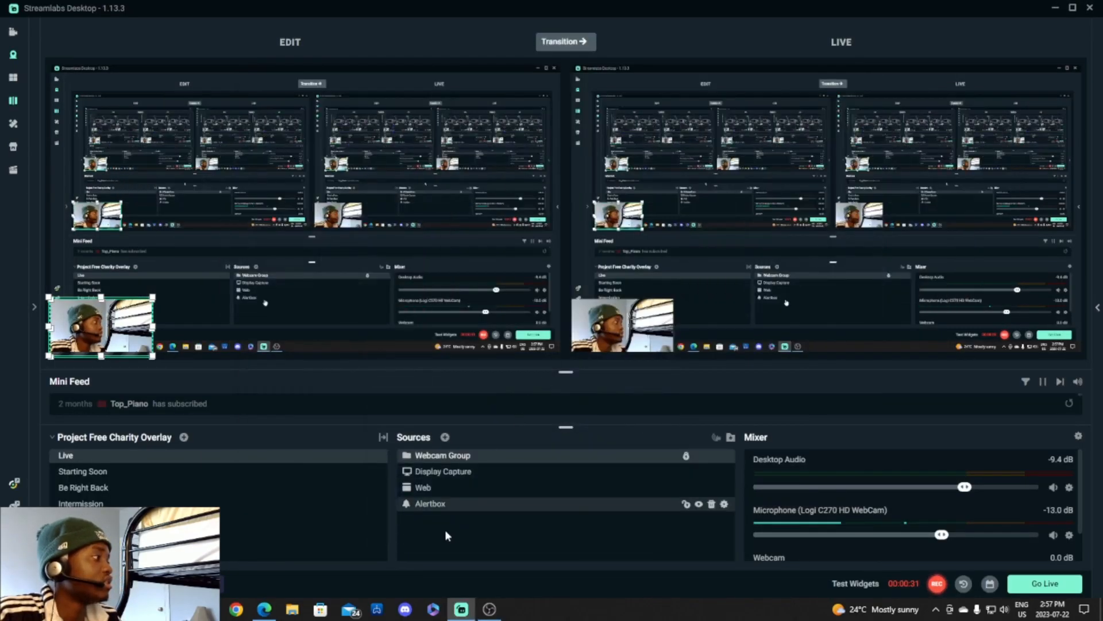
left_click(264, 608)
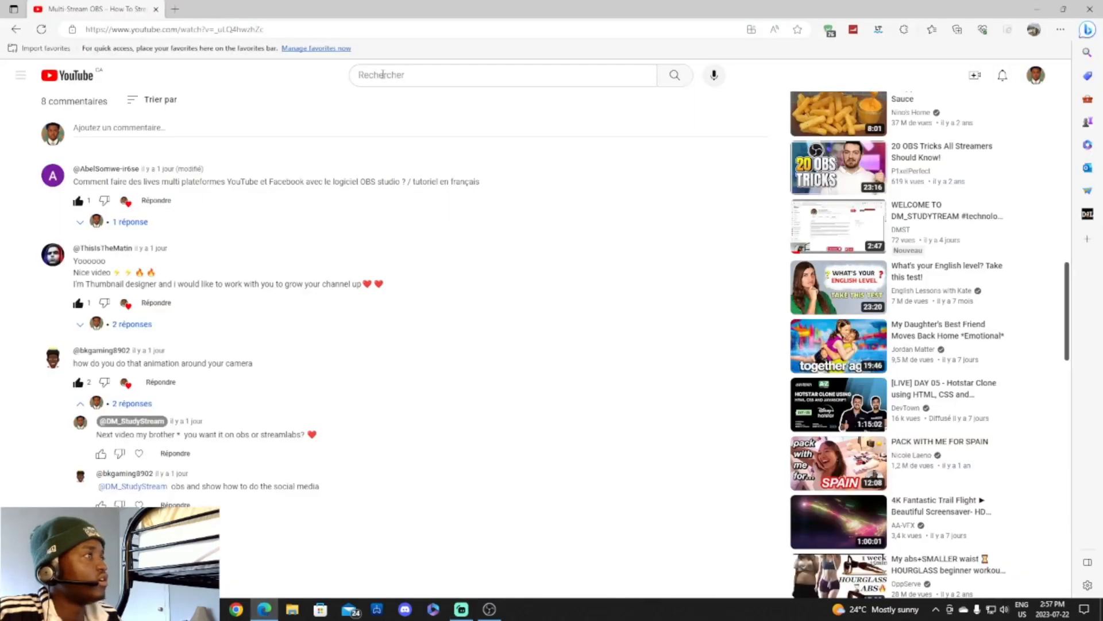
Open canva.com in a new browser tab.
left_click(175, 10)
type("can")
key("Return")
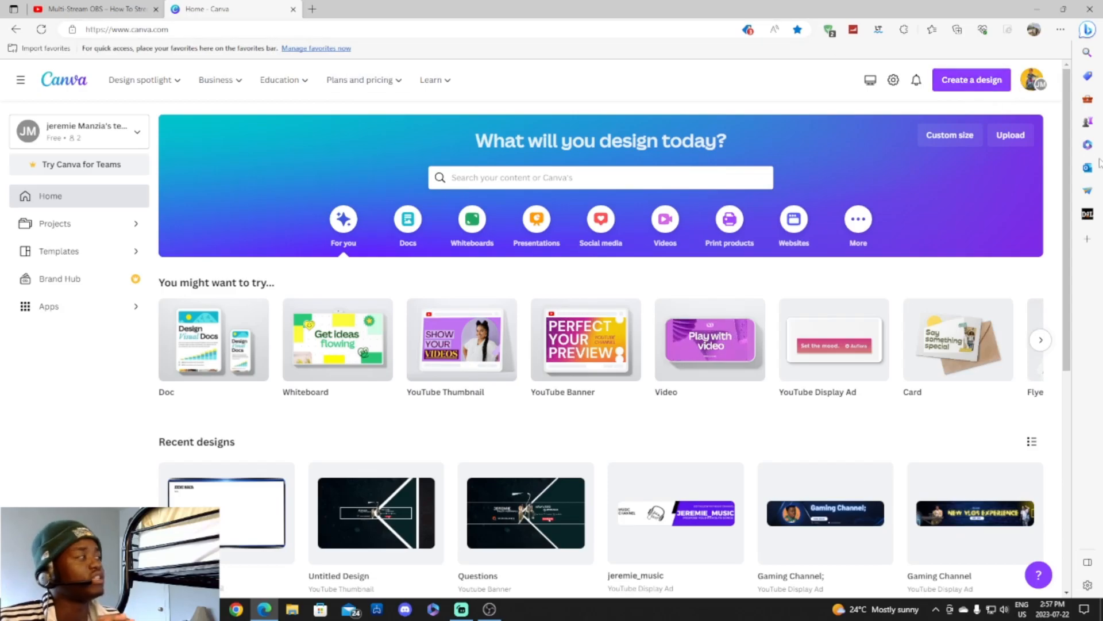
Start a blank YouTube Thumbnail design in Canva.
left_click(988, 86)
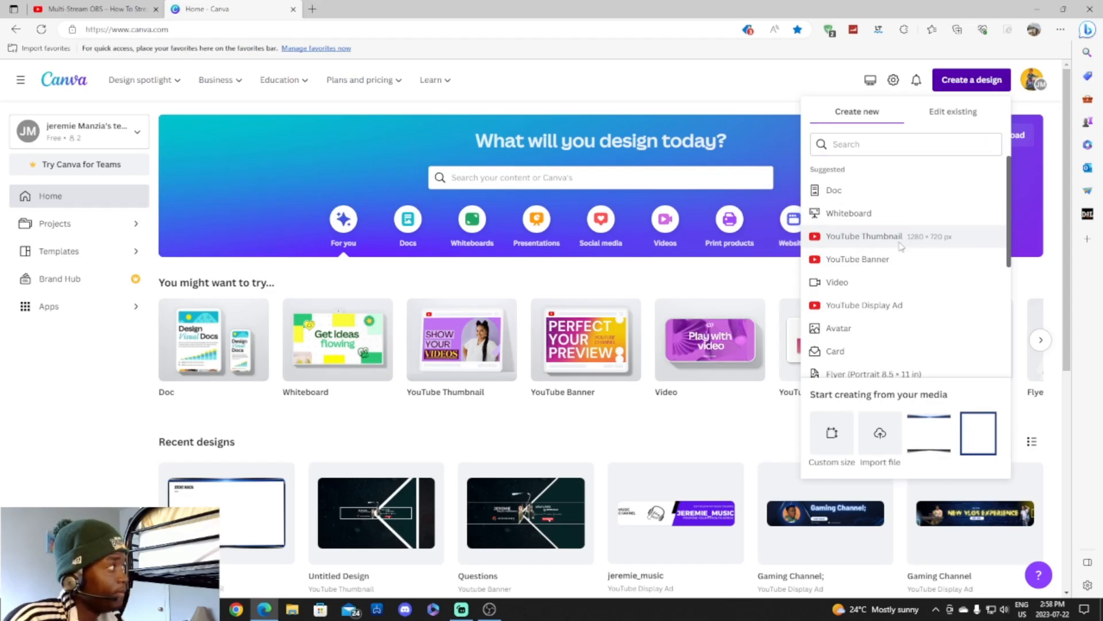
left_click(900, 247)
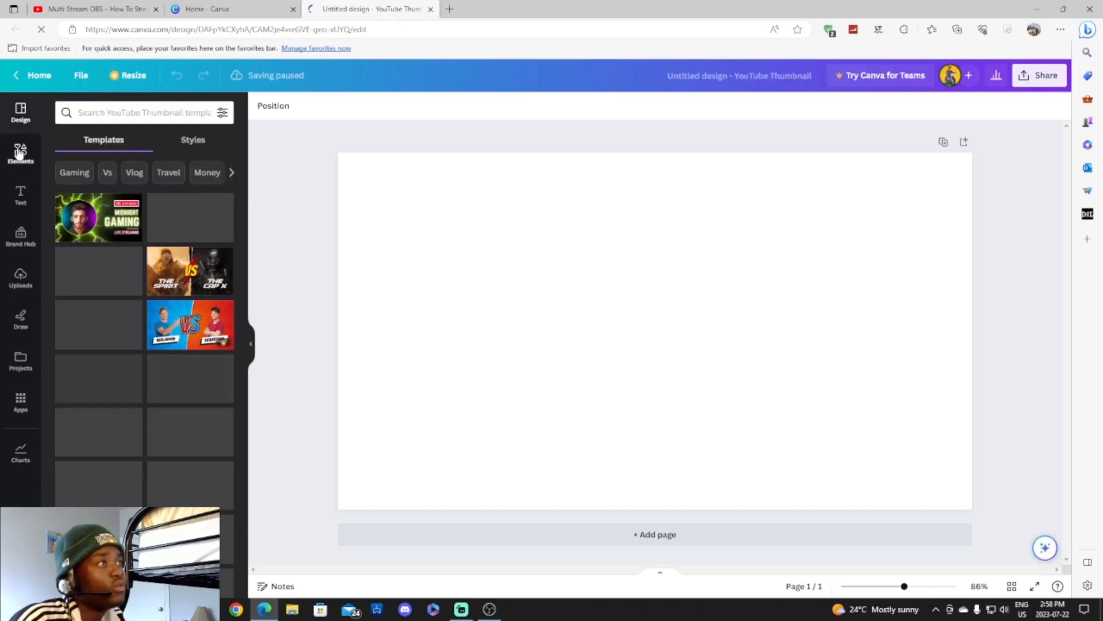
scroll(157, 239, "down", 10)
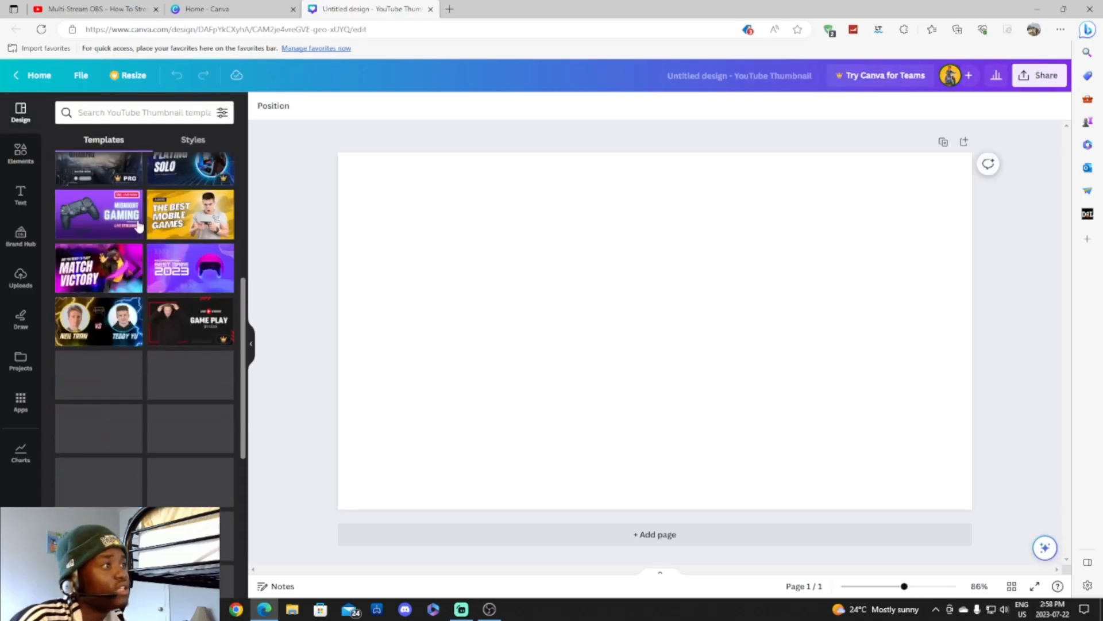
Search Elements for 'cadre' and page through the frame graphics.
left_click(119, 111)
type("cadre")
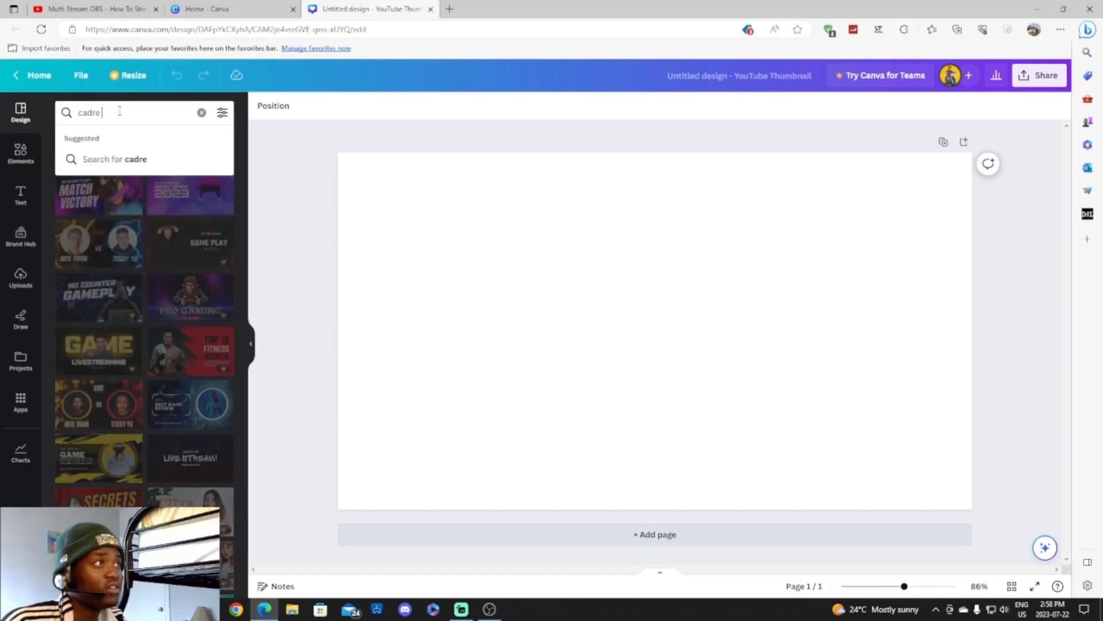
key("Return")
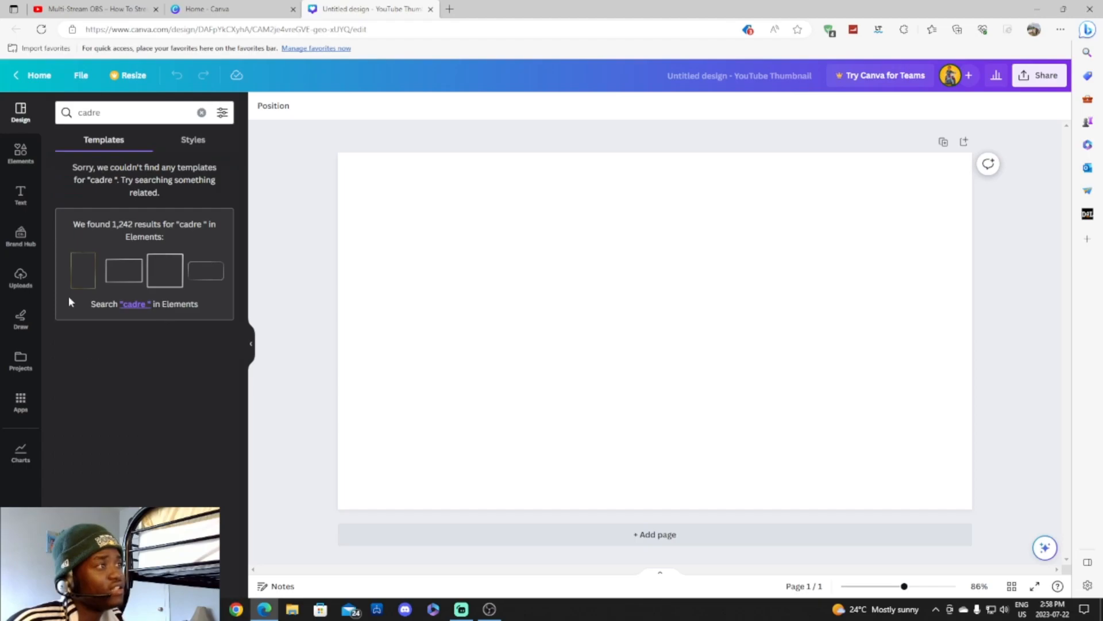
left_click(134, 304)
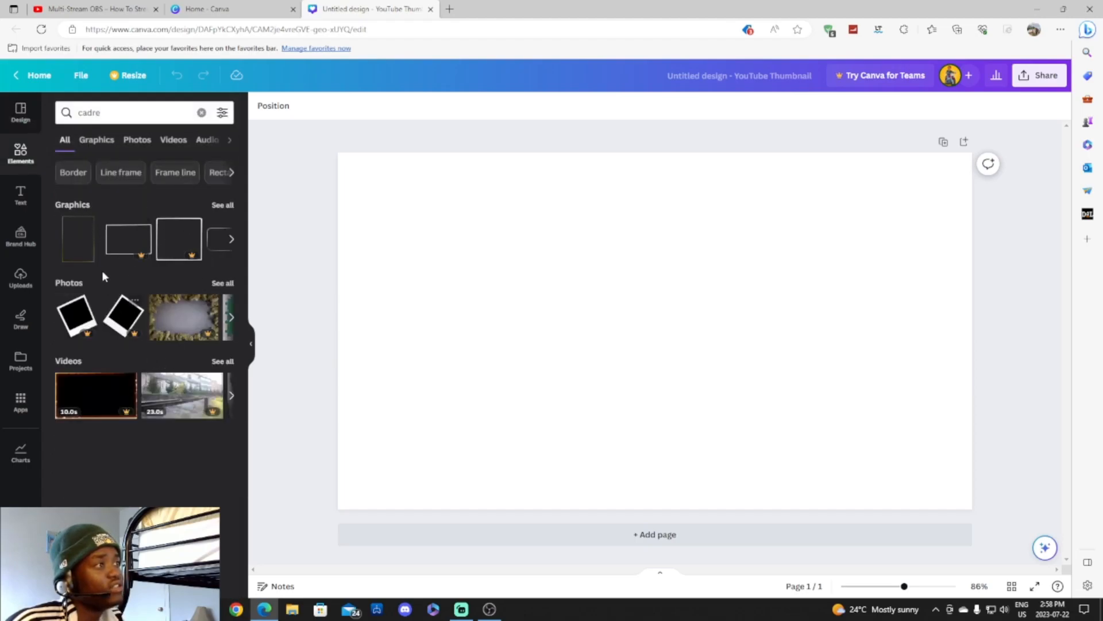
left_click(231, 239)
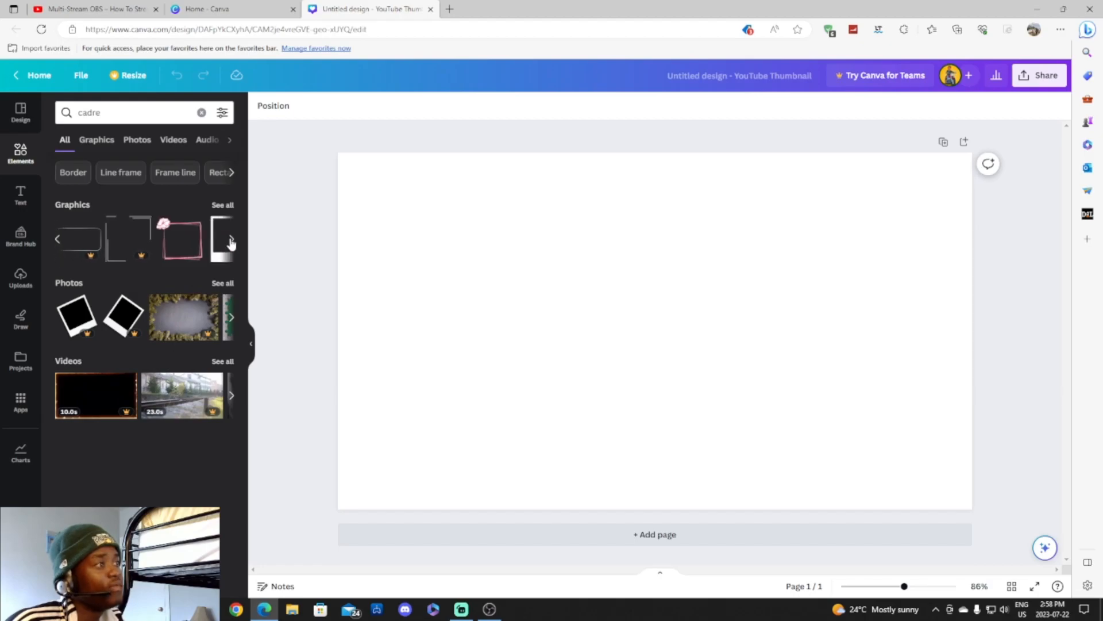
left_click(231, 240)
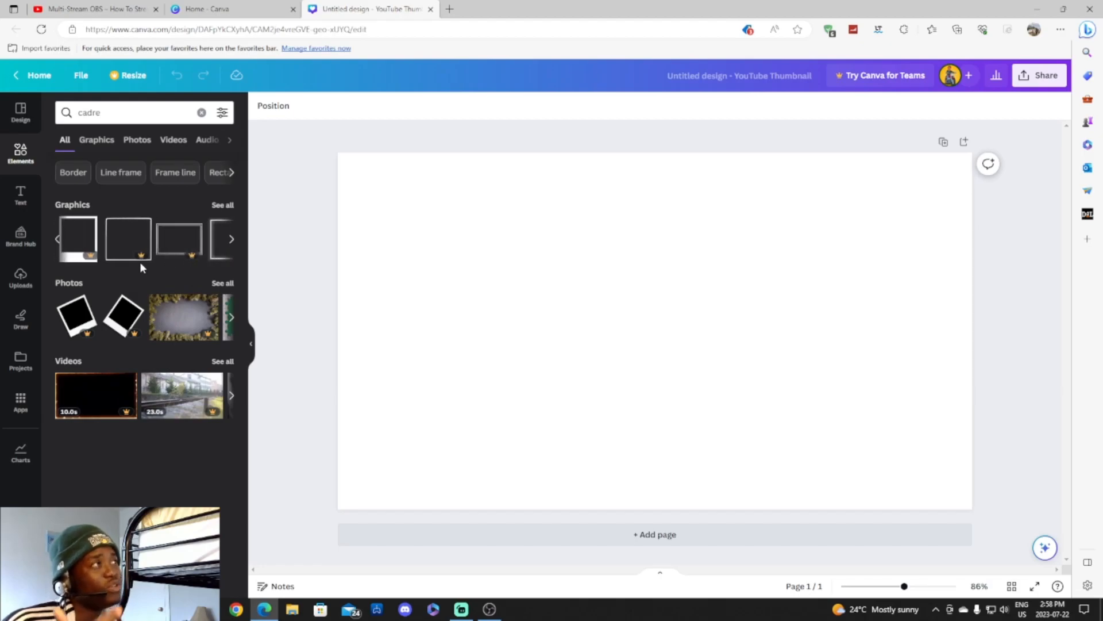
Clear the cadre search and open a fresh browser tab.
left_click(8, 126)
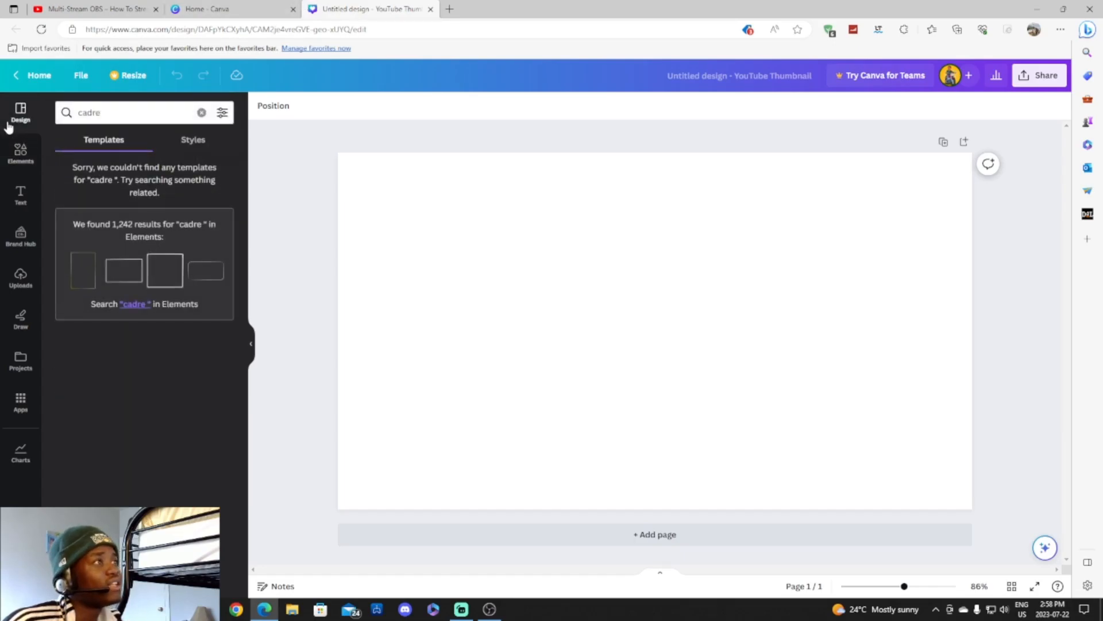
left_click(201, 112)
left_click(450, 8)
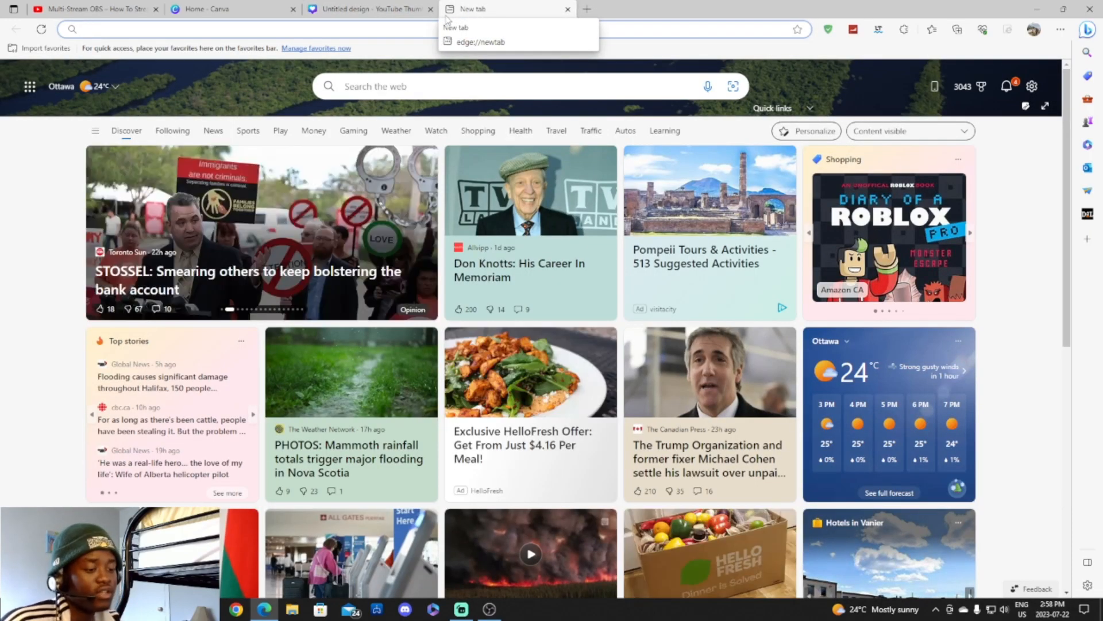
Search Bing for 'cadre bleu', then view image results for 'cadre red'.
type("cadre bleu")
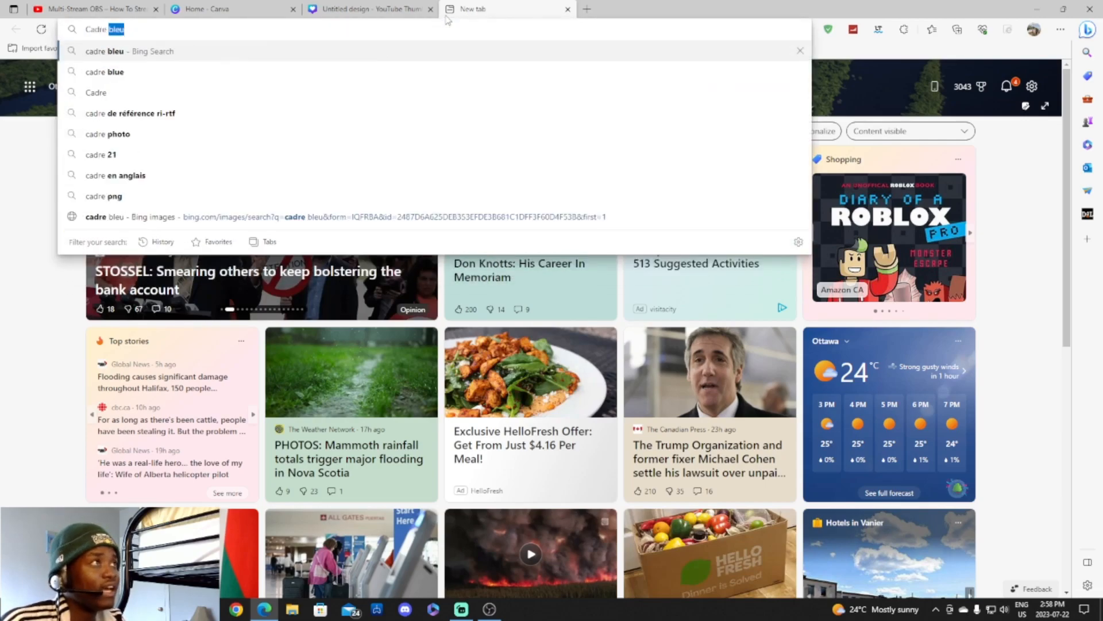
key("Return")
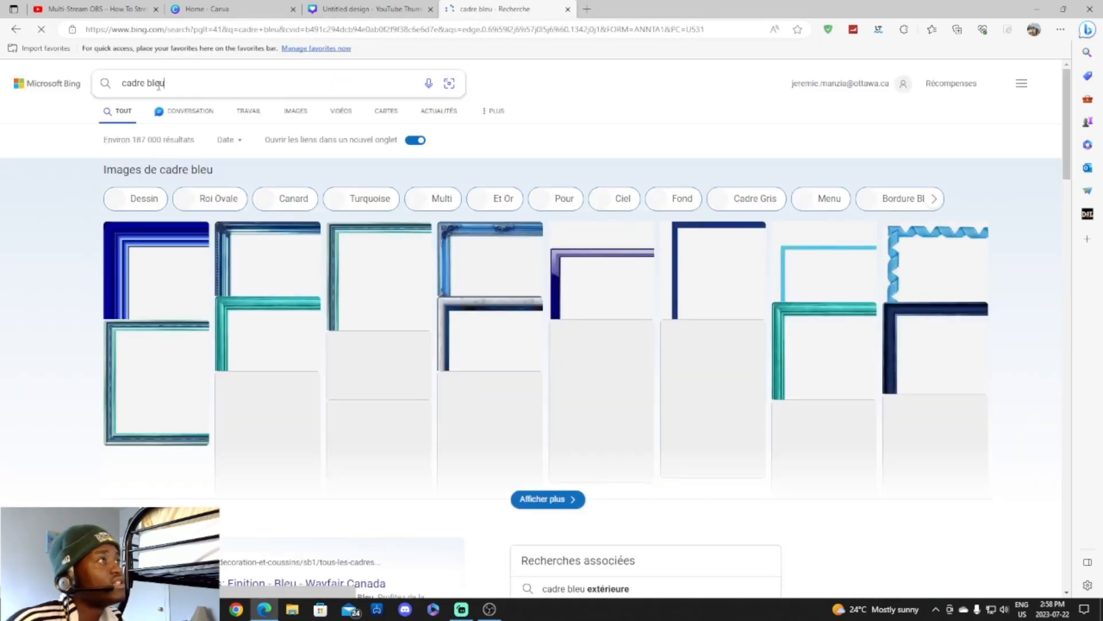
double_click(150, 83)
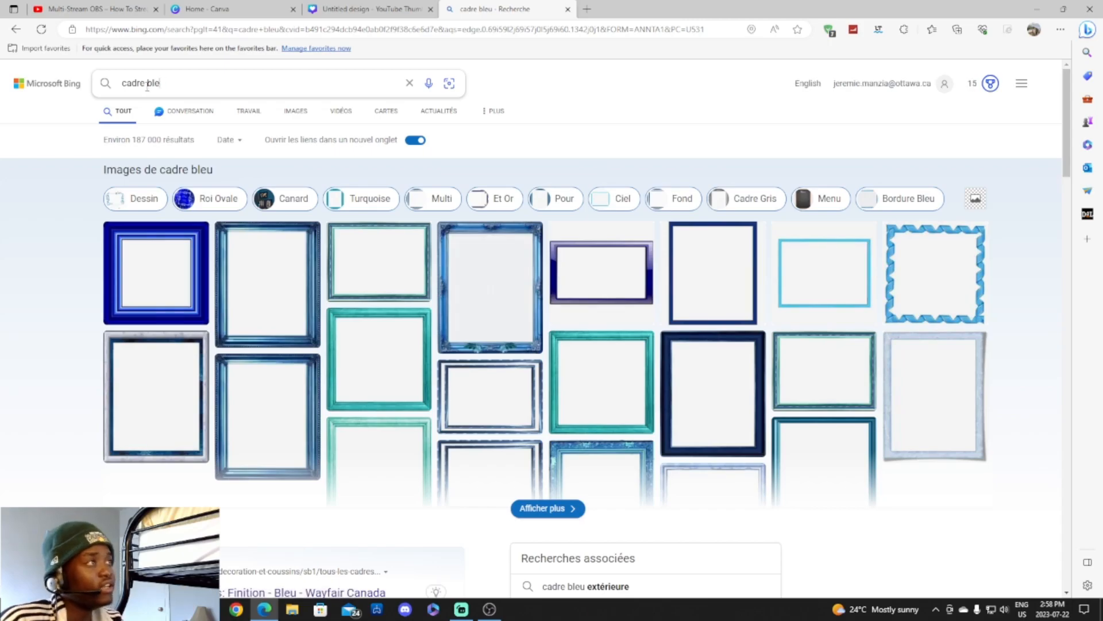
key("BackSpace")
key("BackSpace")
key("BackSpace")
type("red")
key("Return")
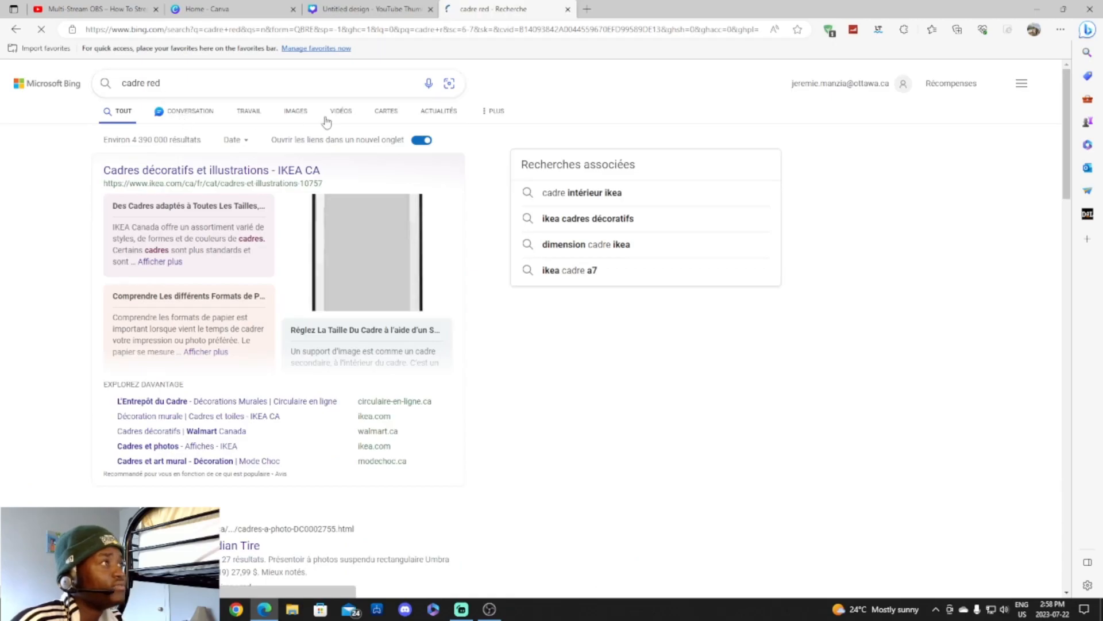
left_click(296, 115)
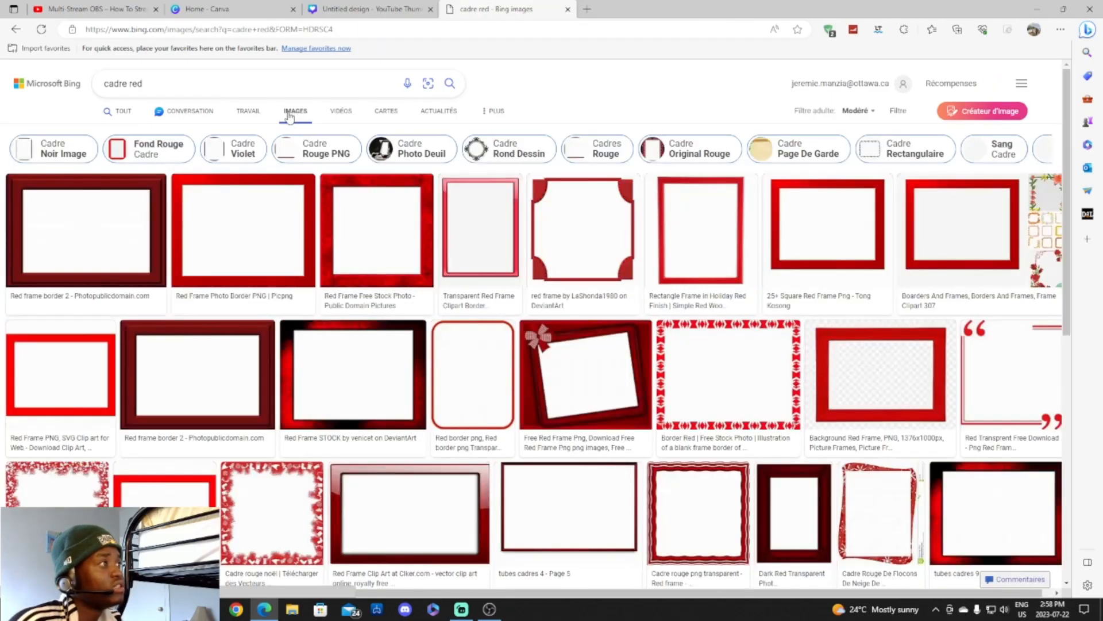
Change the image search back to 'cadre bleu'.
left_click_drag(142, 83, 119, 85)
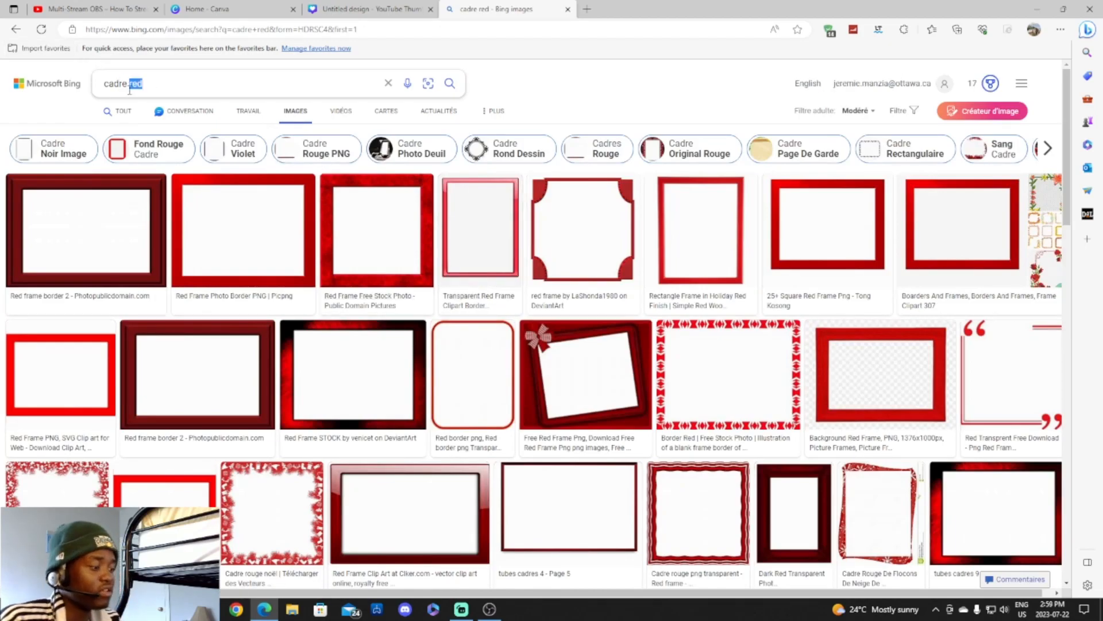
key("BackSpace")
type("bleu")
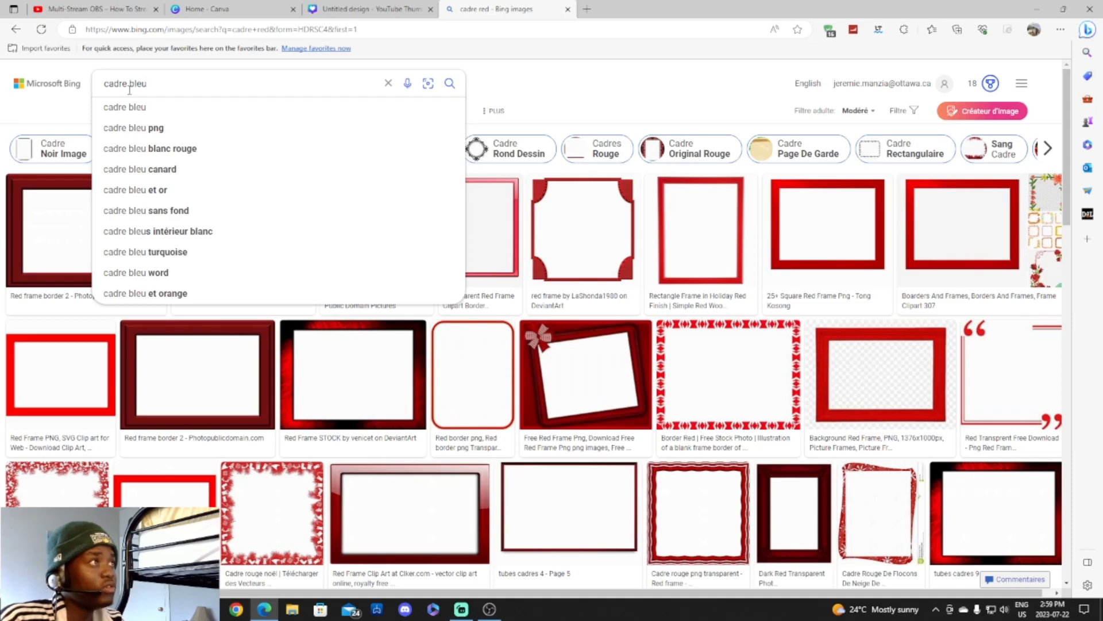
key("Return")
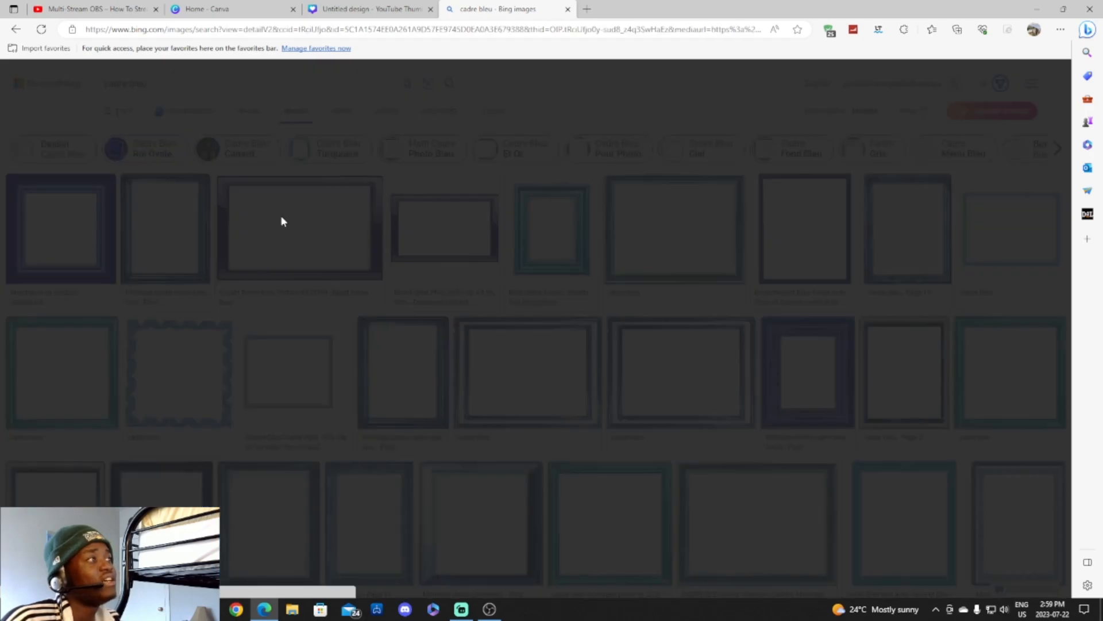
Open the dark blue clipart frame and copy the image.
left_click(281, 217)
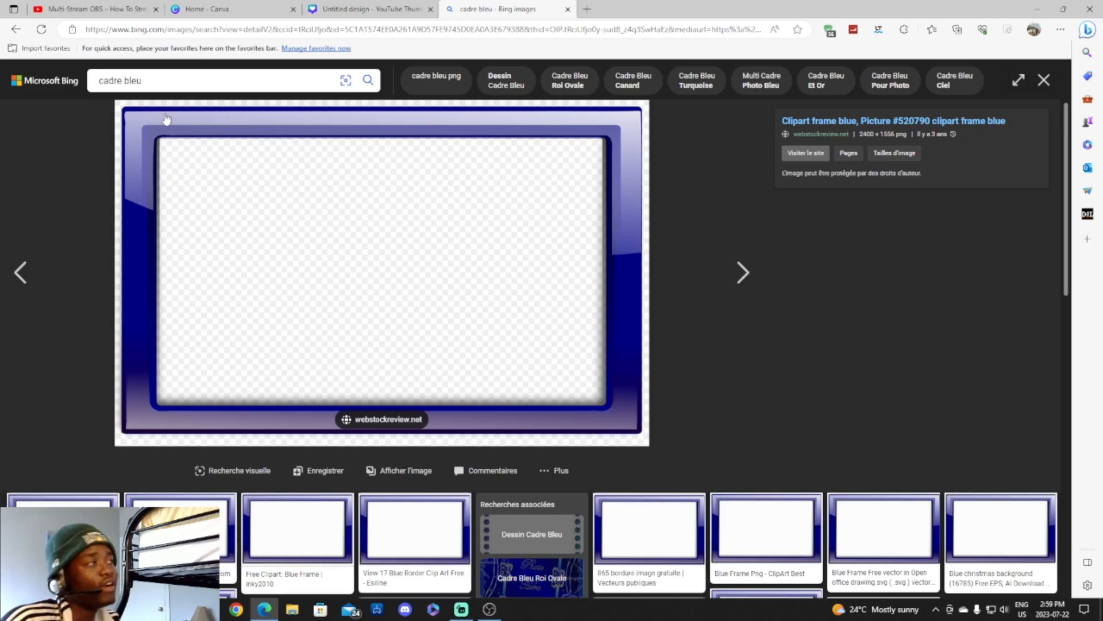
right_click(377, 241)
left_click(420, 283)
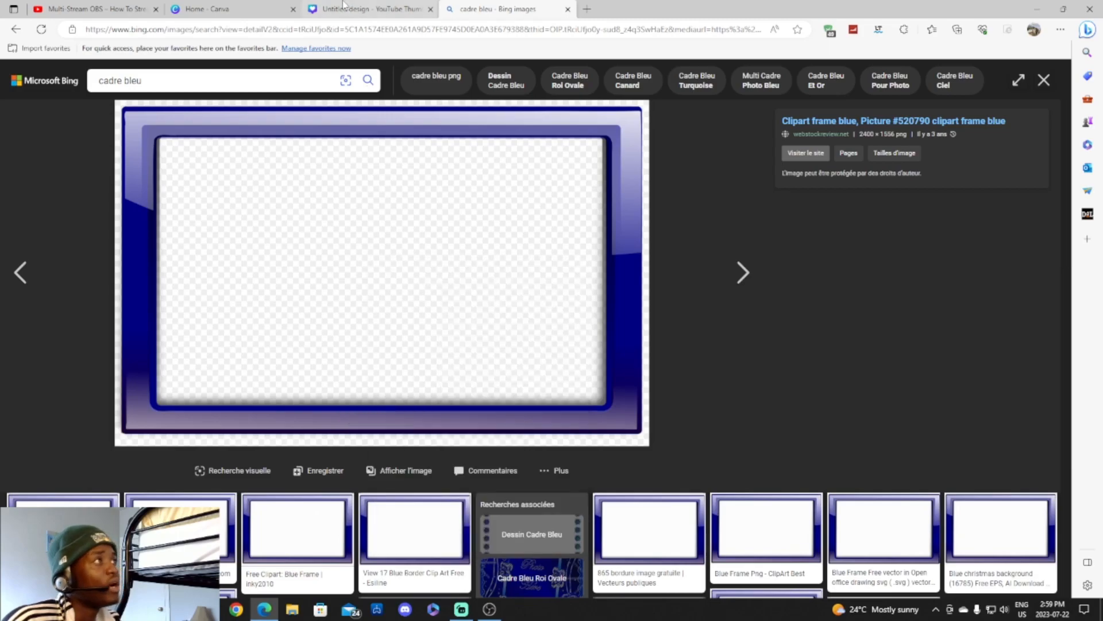
right_click(353, 252)
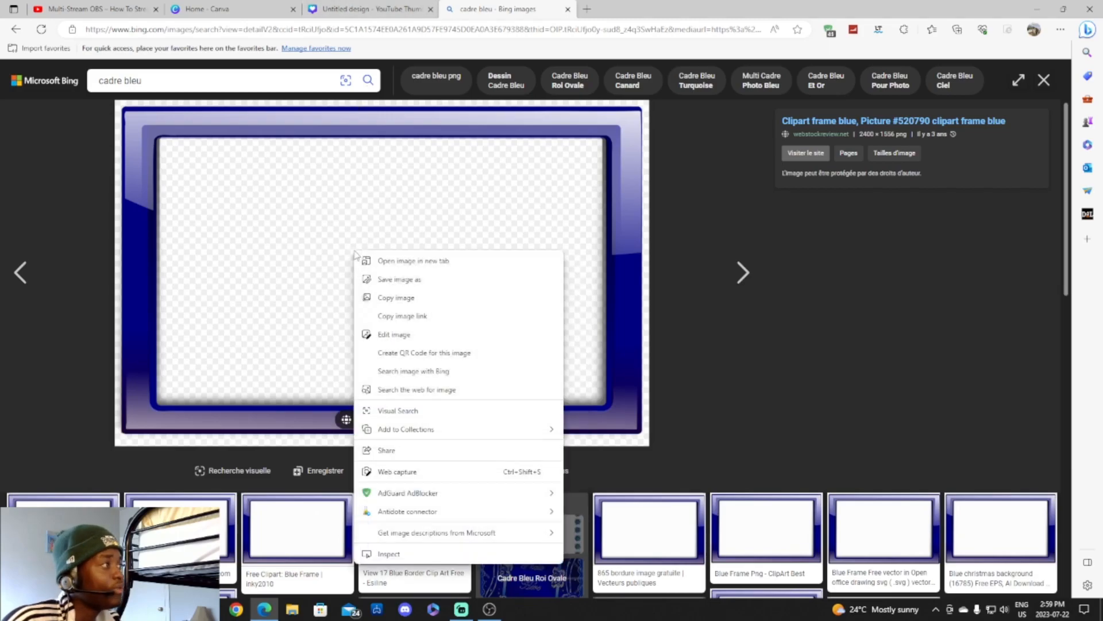
left_click(415, 297)
Paste the blue frame into the Canva design, set it as background, then detach it.
left_click(368, 8)
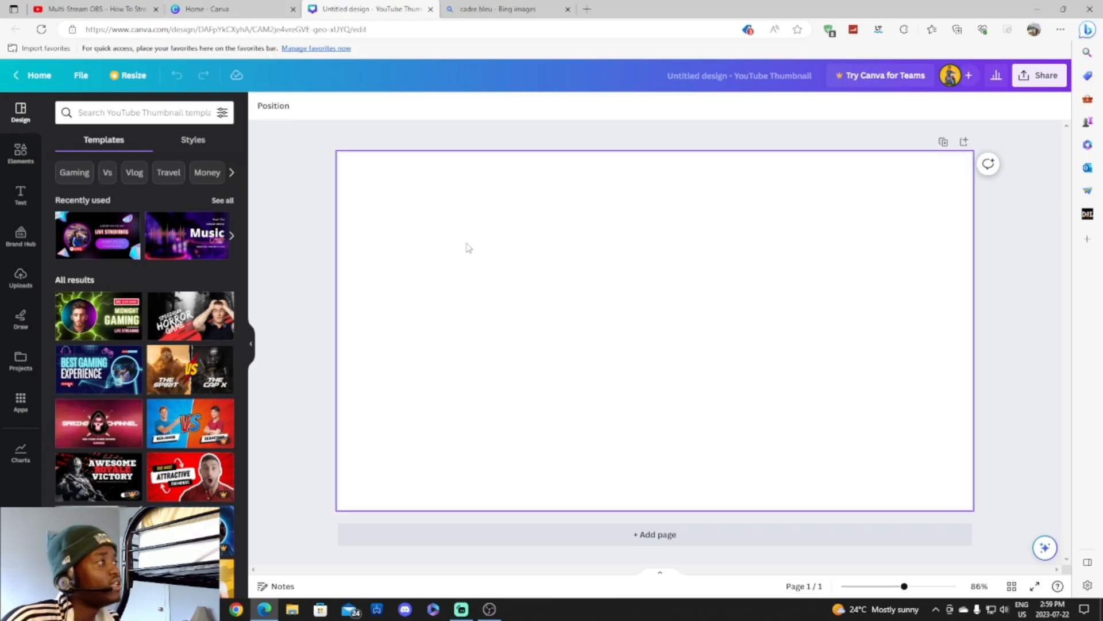
key("ctrl+v")
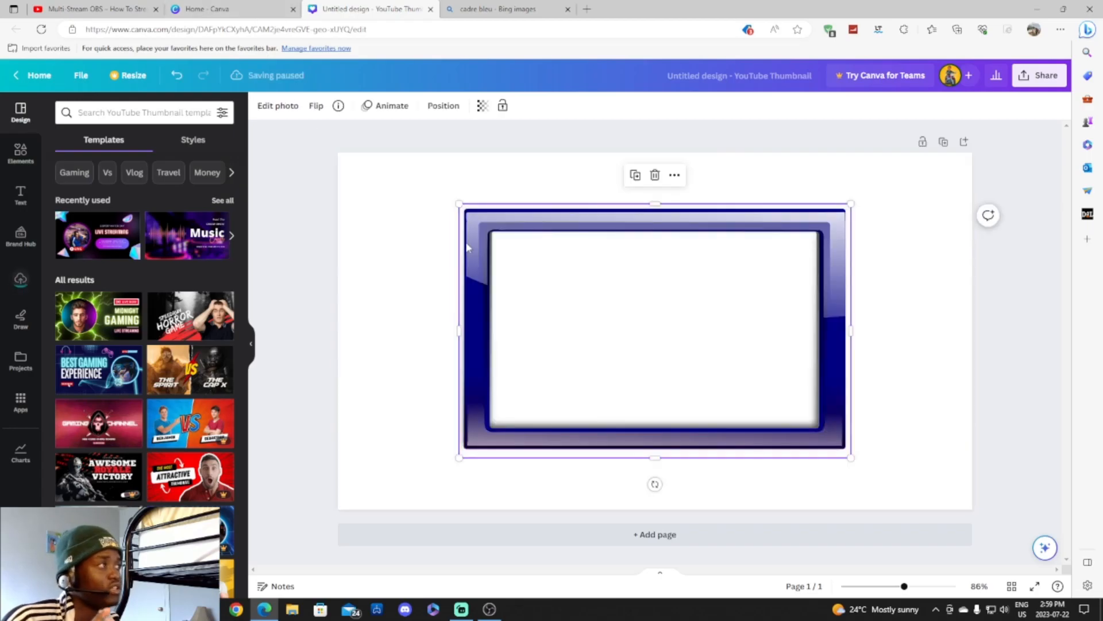
right_click(625, 296)
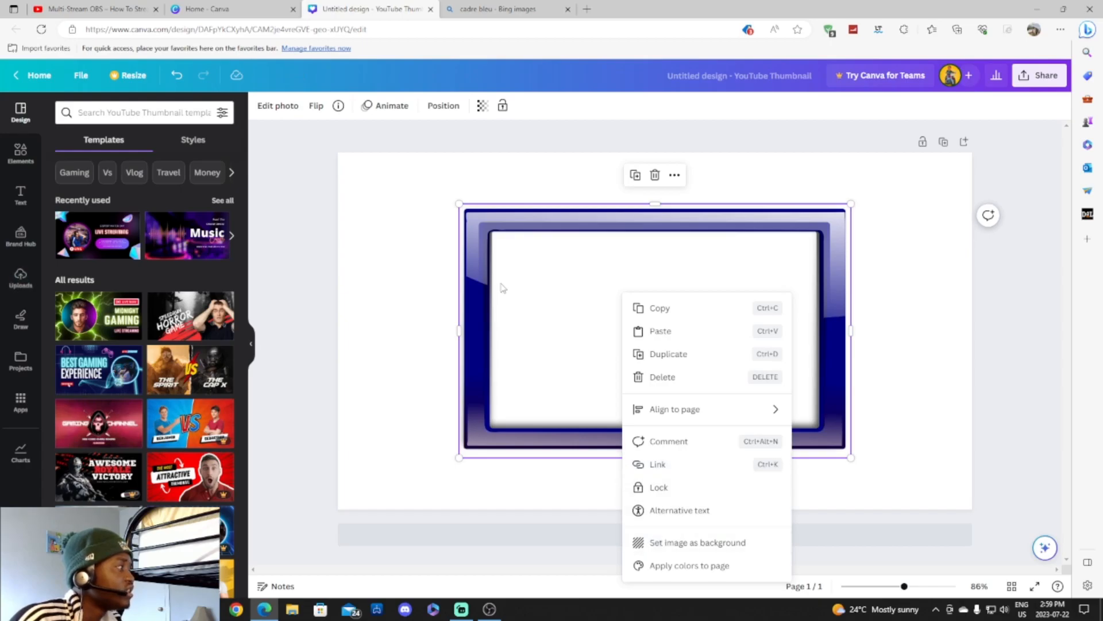
left_click(538, 259)
right_click(539, 260)
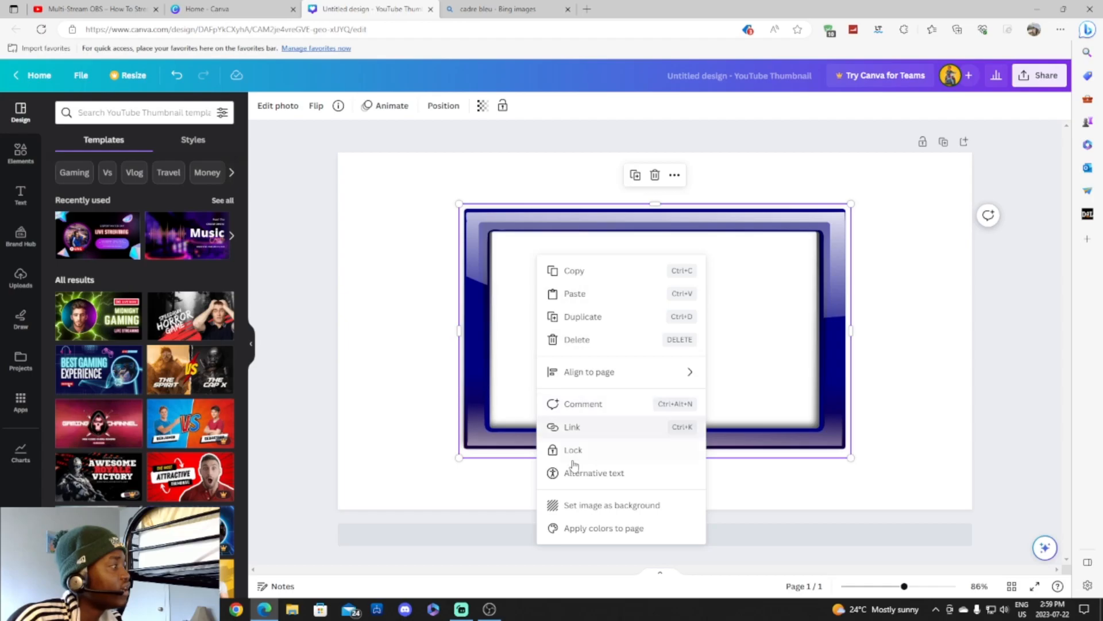
left_click(626, 506)
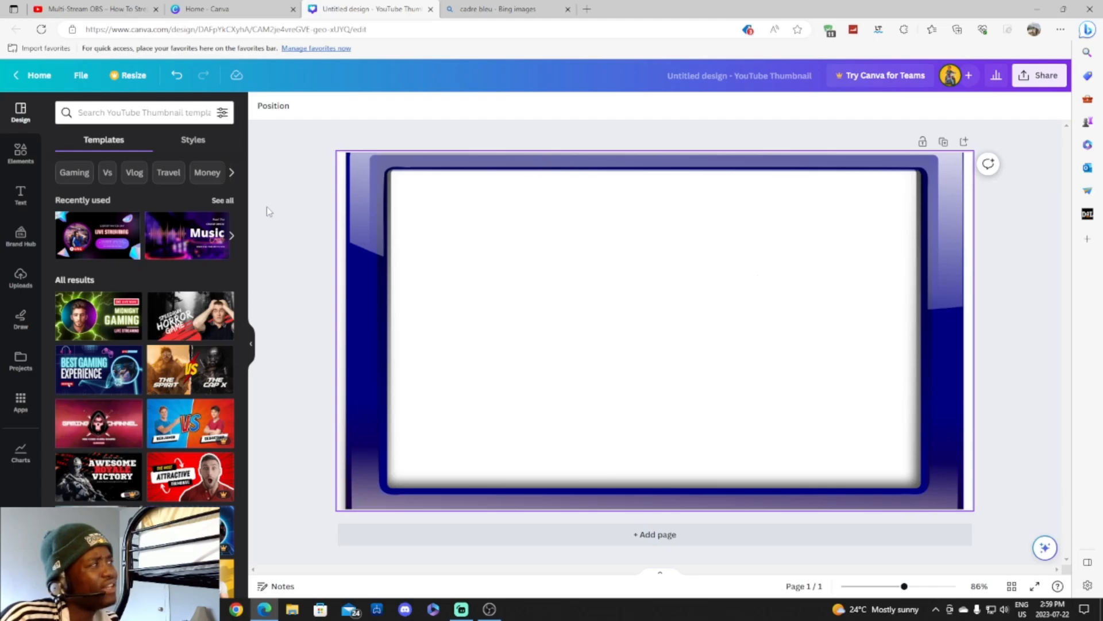
right_click(603, 263)
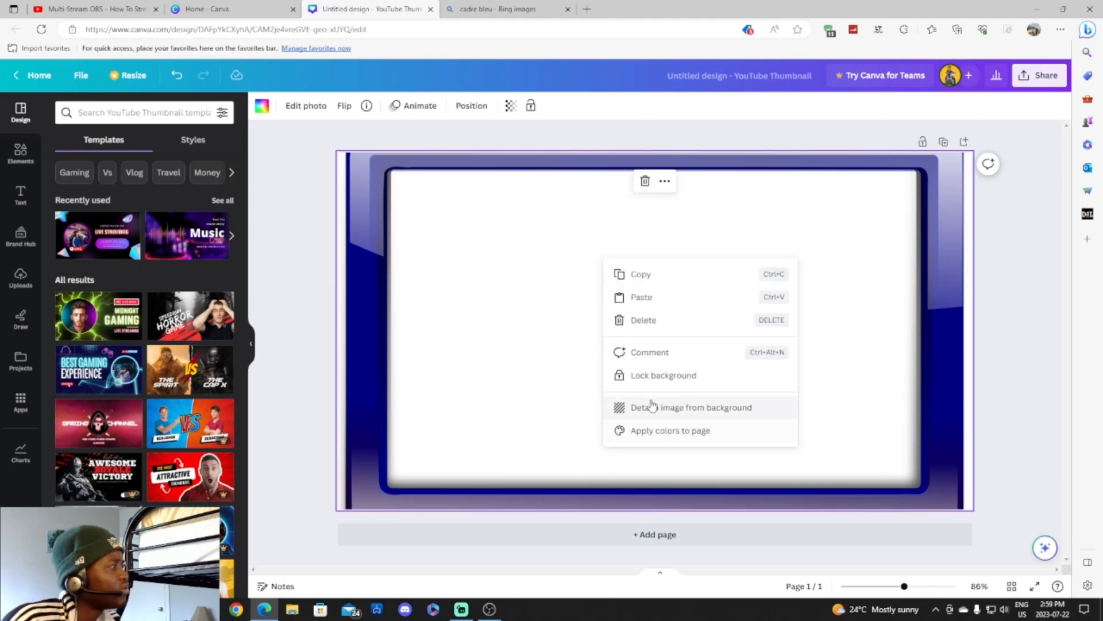
left_click(623, 406)
Stretch the frame over the whole page, 1,366 px wide, and fine-tune its position.
left_click_drag(435, 188, 393, 160)
left_click_drag(406, 226, 350, 217)
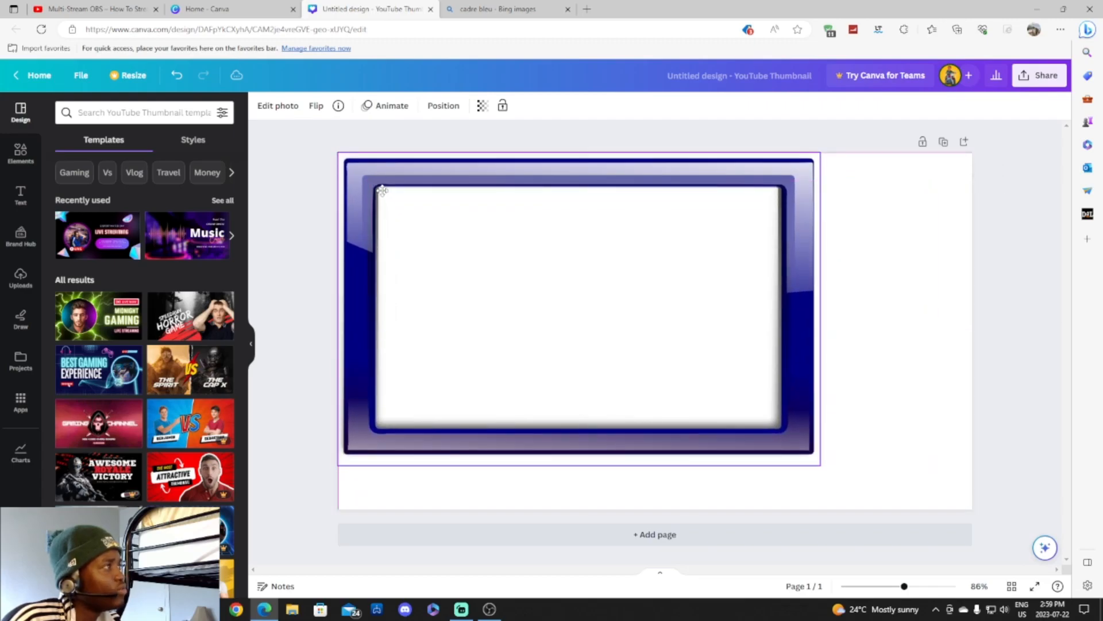
left_click_drag(821, 466, 911, 495)
left_click_drag(860, 432, 910, 430)
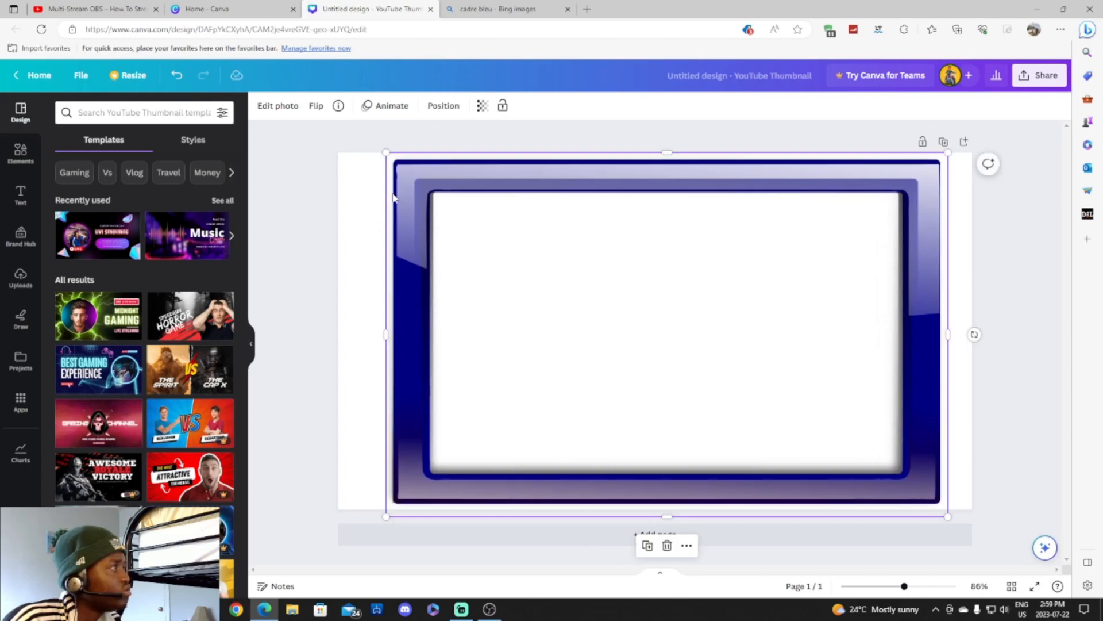
left_click_drag(352, 173, 311, 179)
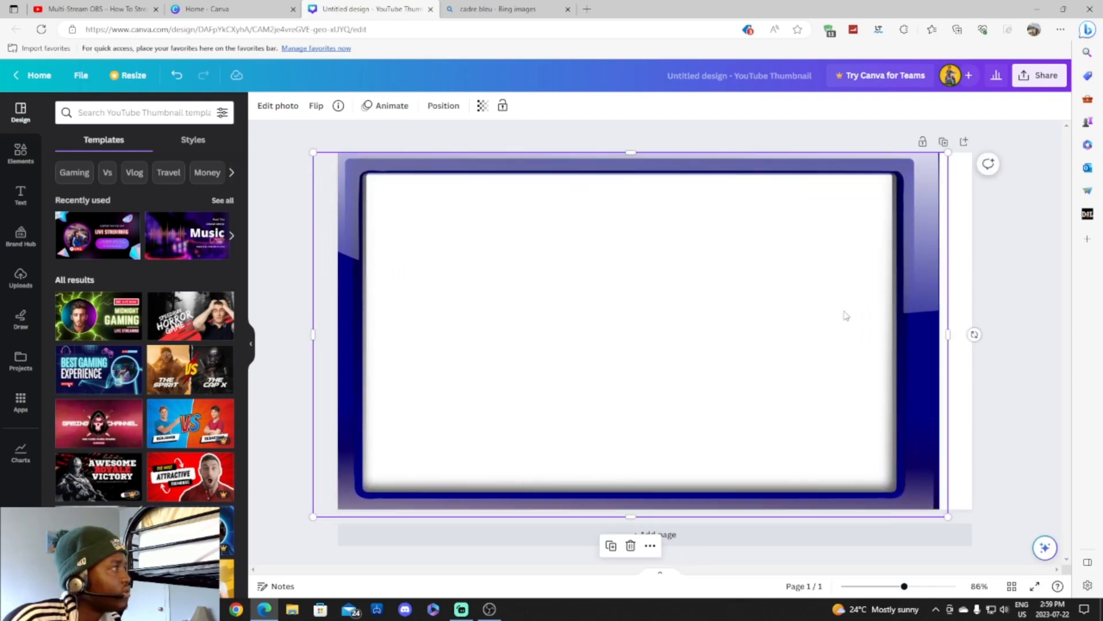
left_click_drag(948, 335, 998, 336)
mouse_move(816, 318)
left_mouse_down()
mouse_move(828, 323)
mouse_move(808, 318)
left_mouse_up()
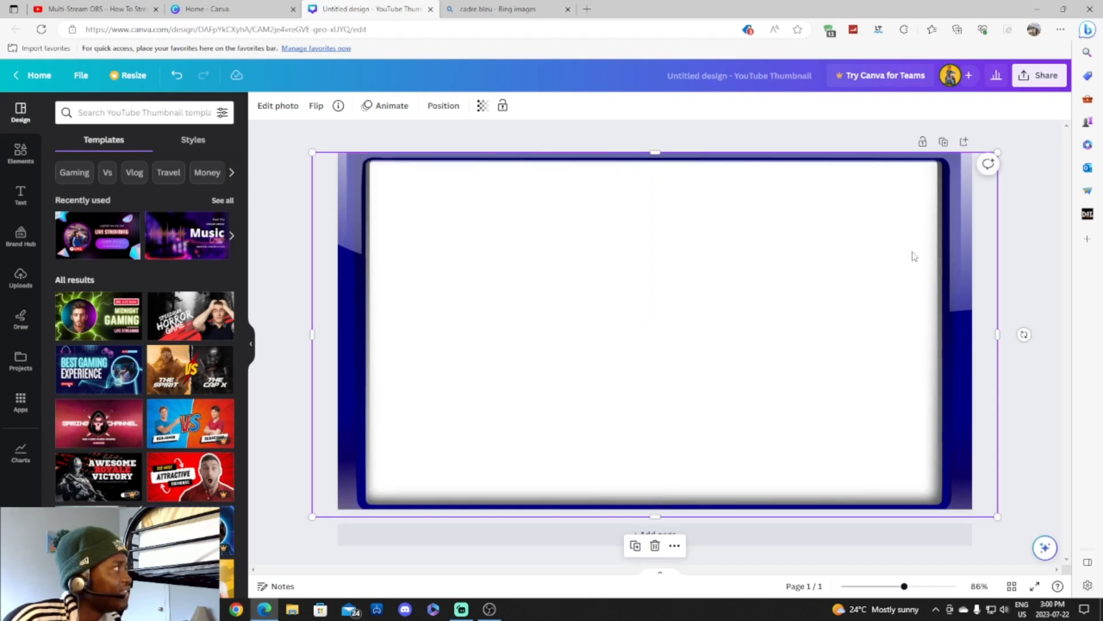
left_click(1024, 233)
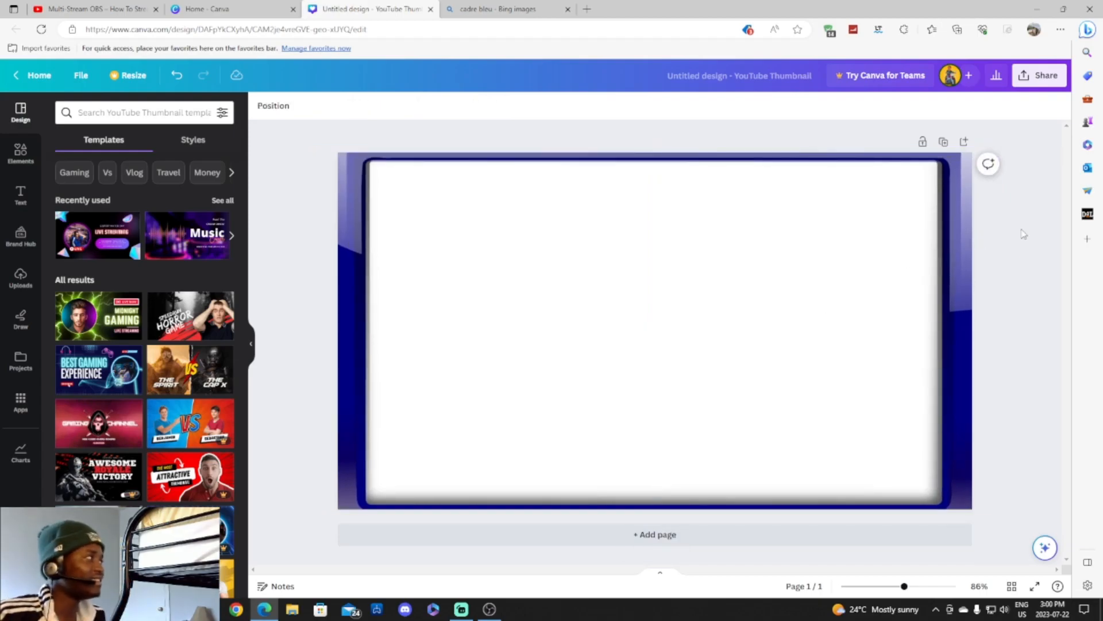
left_click(386, 200)
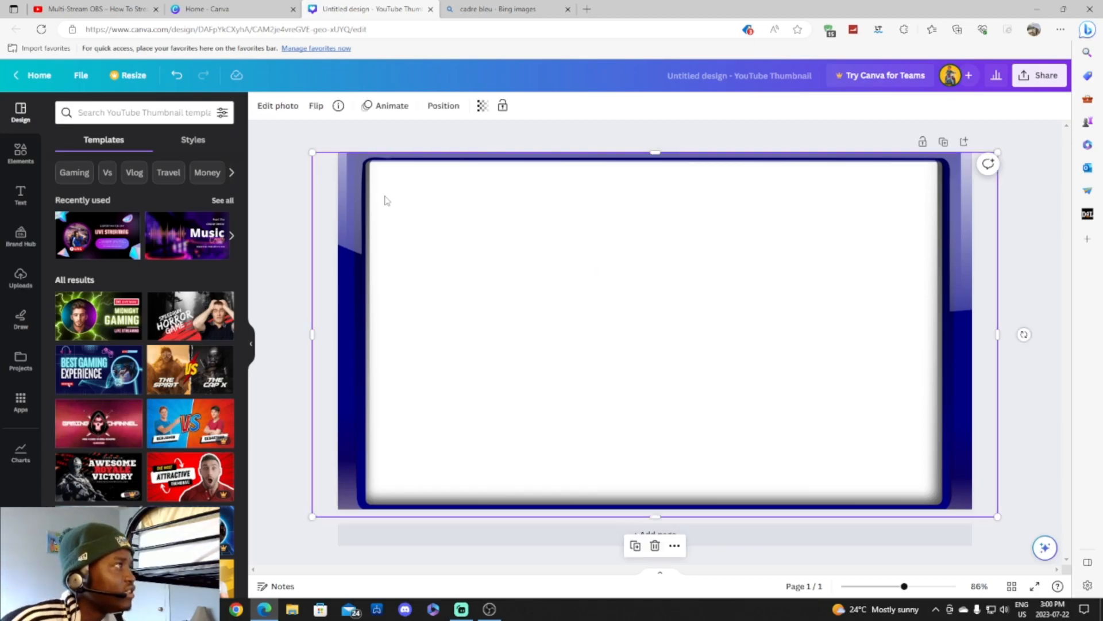
mouse_move(394, 202)
left_mouse_down()
mouse_move(382, 207)
mouse_move(395, 206)
left_mouse_up()
left_click(1038, 221)
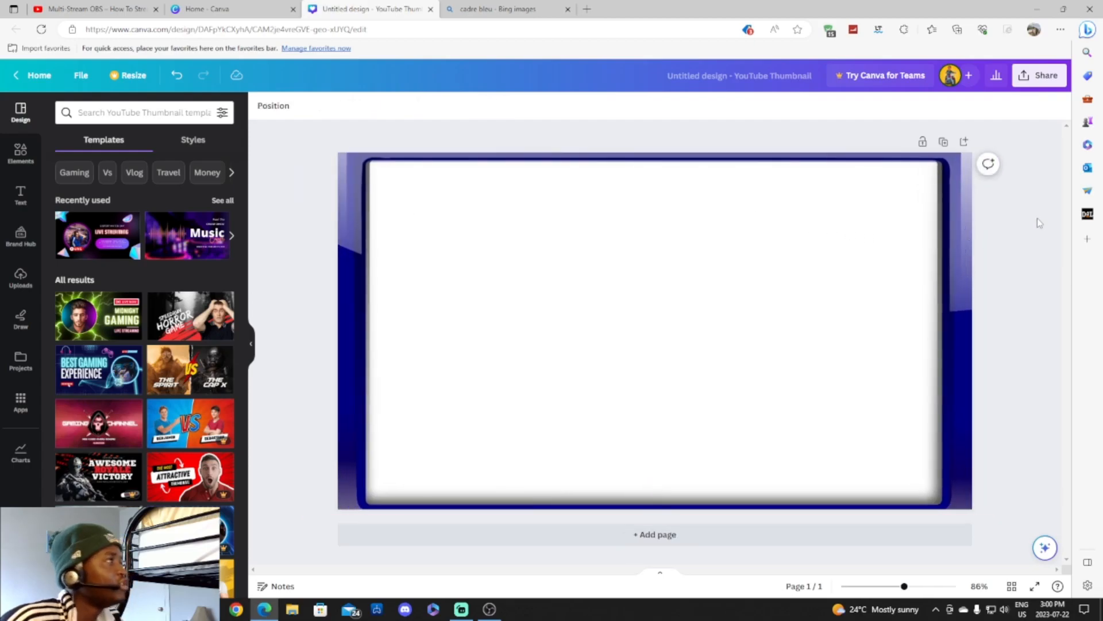
Add the Happy Birthday text combination to the page.
left_click(8, 198)
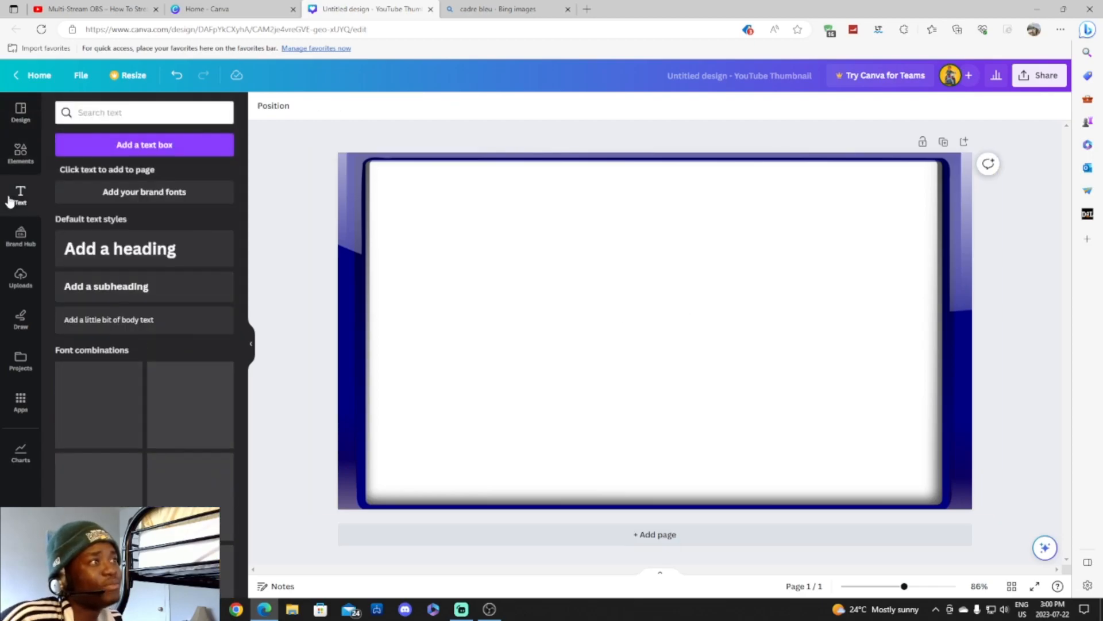
scroll(184, 356, "down", 3)
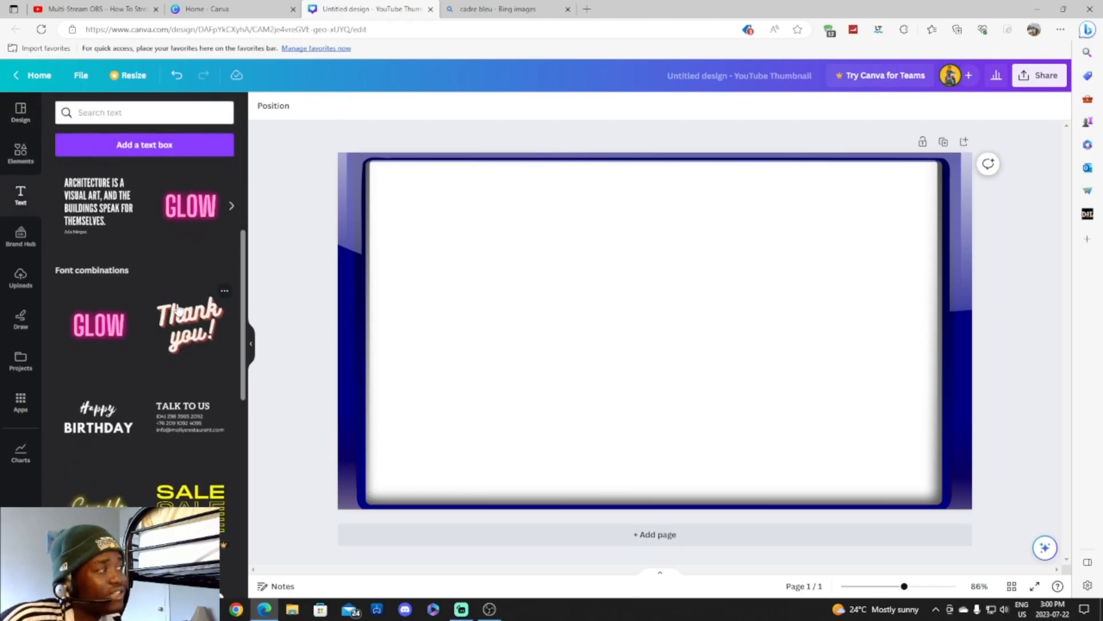
scroll(168, 333, "down", 1)
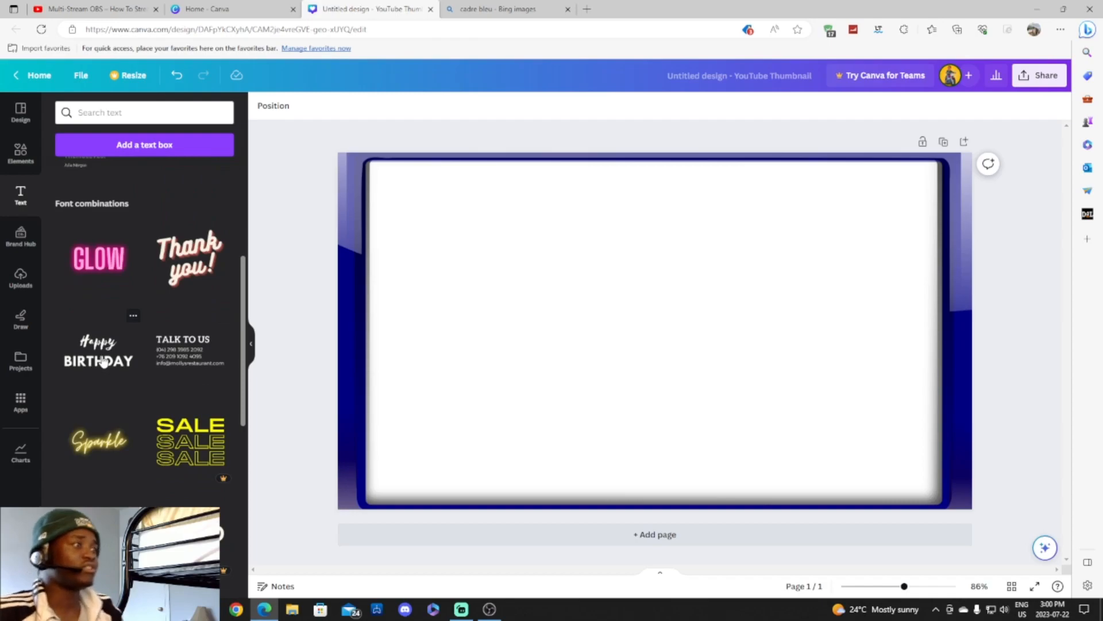
left_click_drag(105, 361, 637, 300)
Retype the lines as 'DMST' and 'DM_STUDYSTREAM', widening the box to fit one line.
left_click(650, 304)
double_click(652, 303)
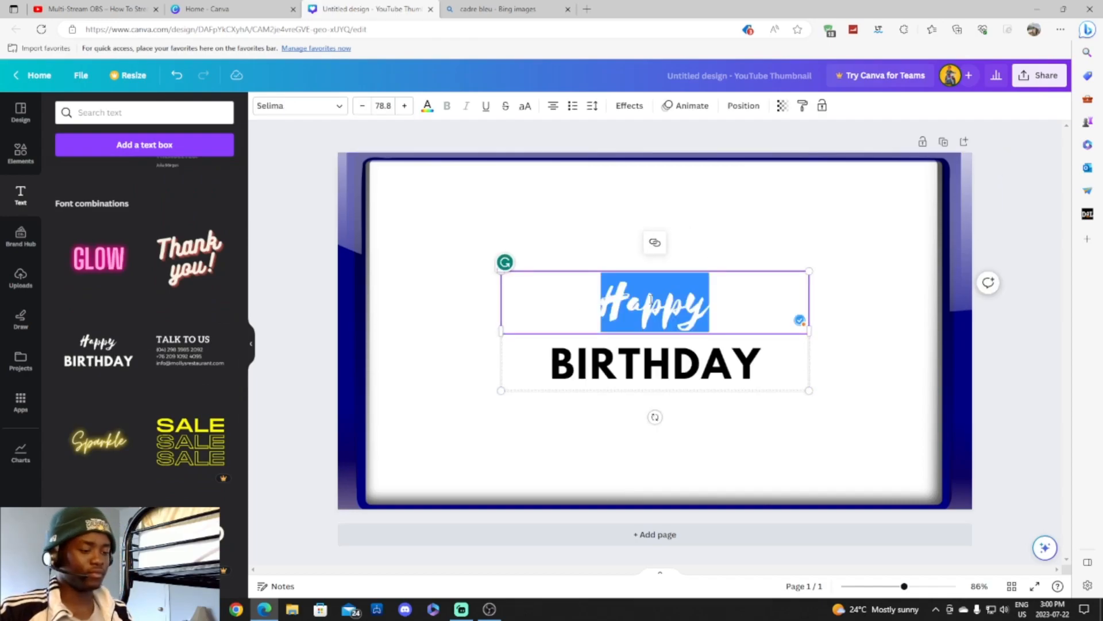
type("DM")
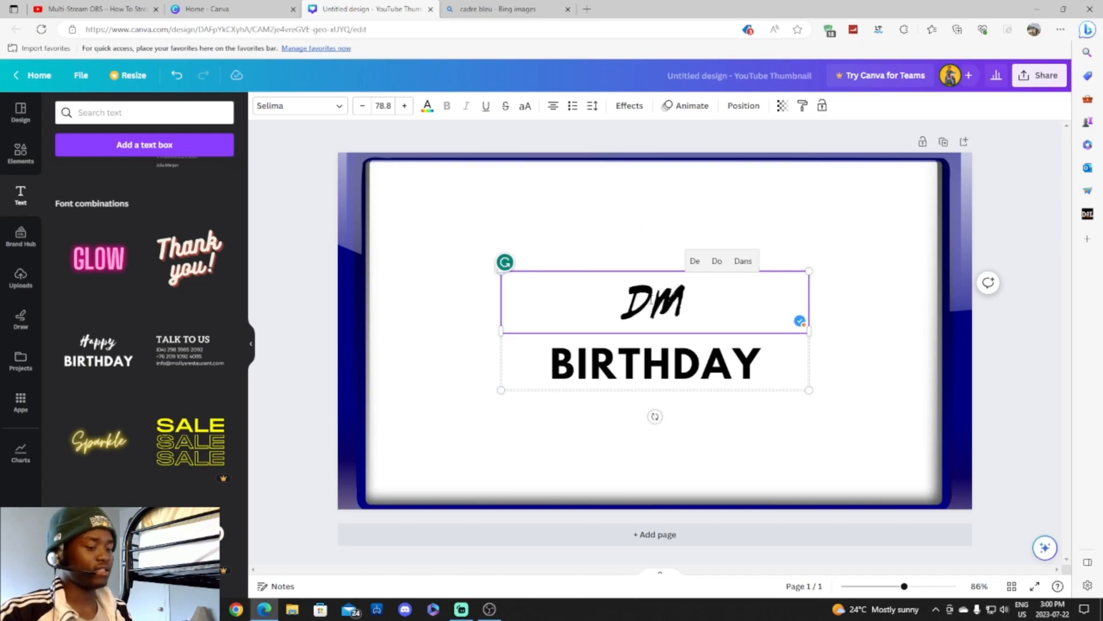
type("ST")
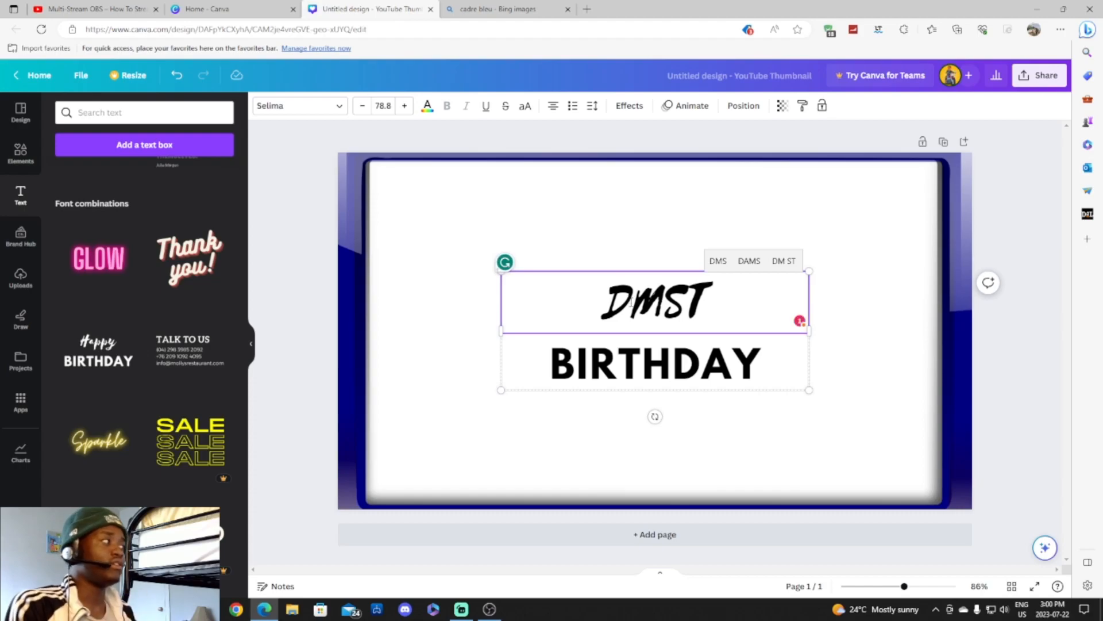
double_click(662, 356)
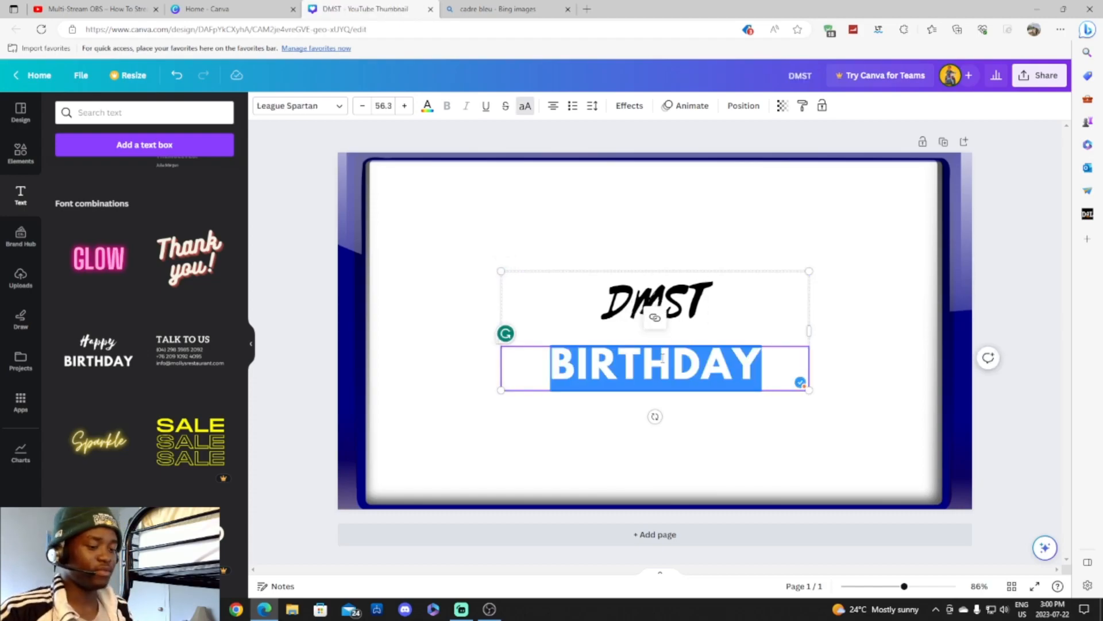
type("DM_STUDEY")
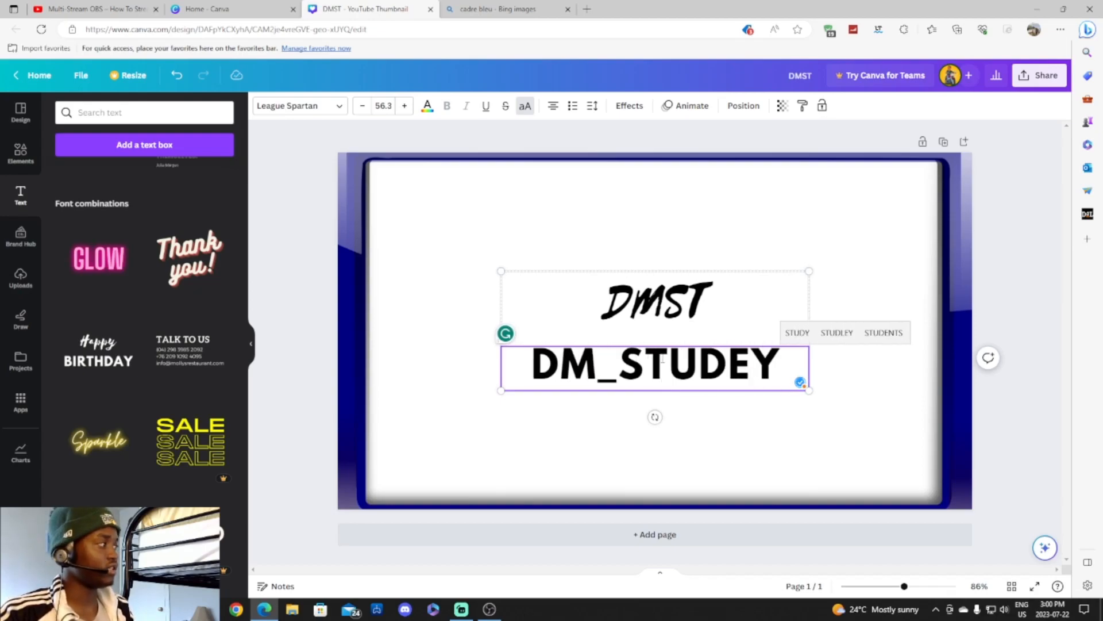
key("BackSpace")
key("BackSpace")
type("Y")
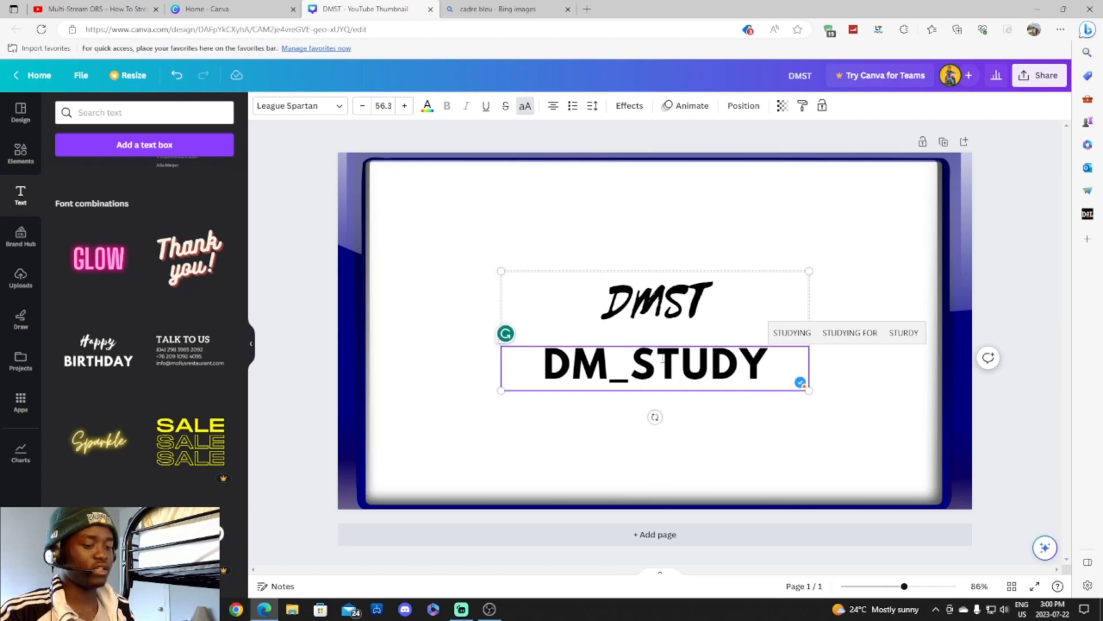
type("STREAM")
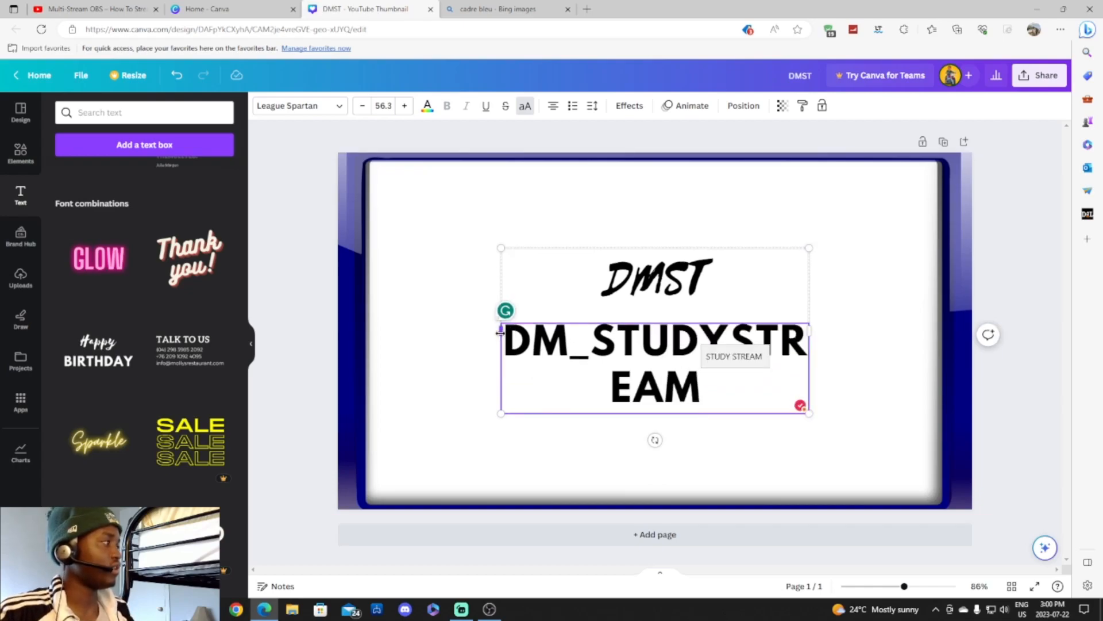
left_click_drag(499, 333, 390, 332)
Shrink the title group, move it into the frame's top-left corner, and delete the line graphic.
left_click(569, 423)
left_click(589, 350)
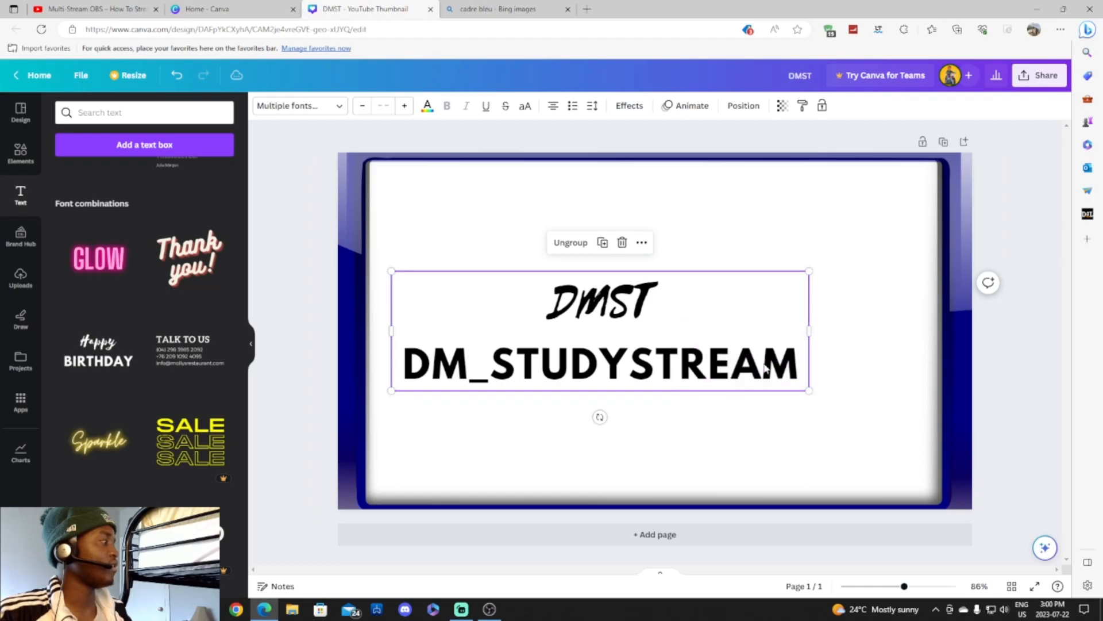
left_click_drag(809, 390, 682, 348)
left_click_drag(584, 301, 561, 218)
left_click_drag(659, 271, 503, 191)
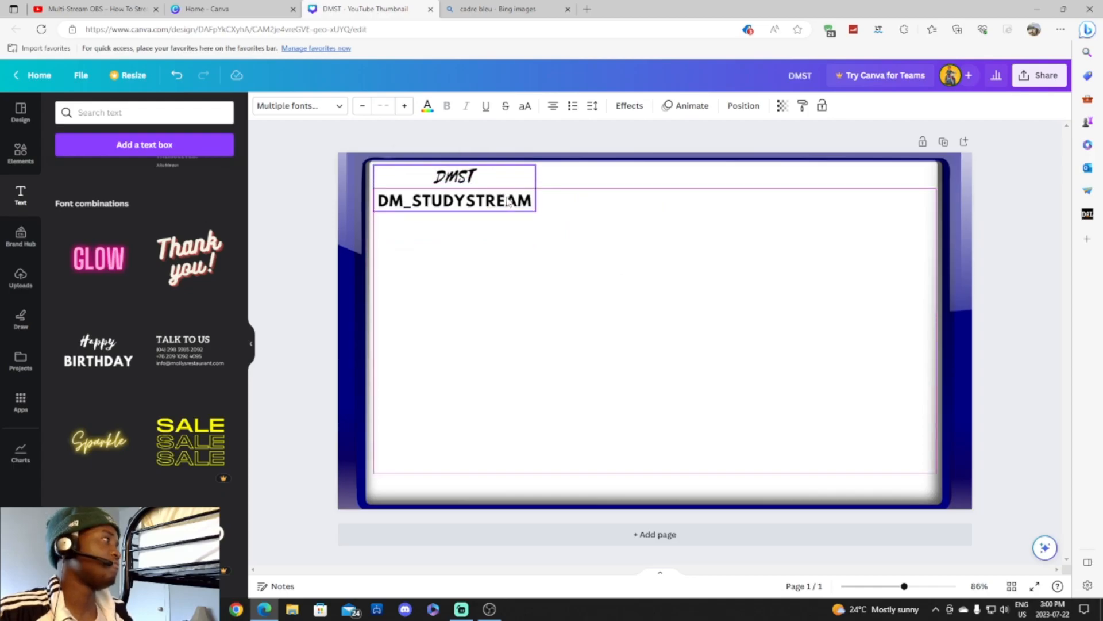
left_click(633, 271)
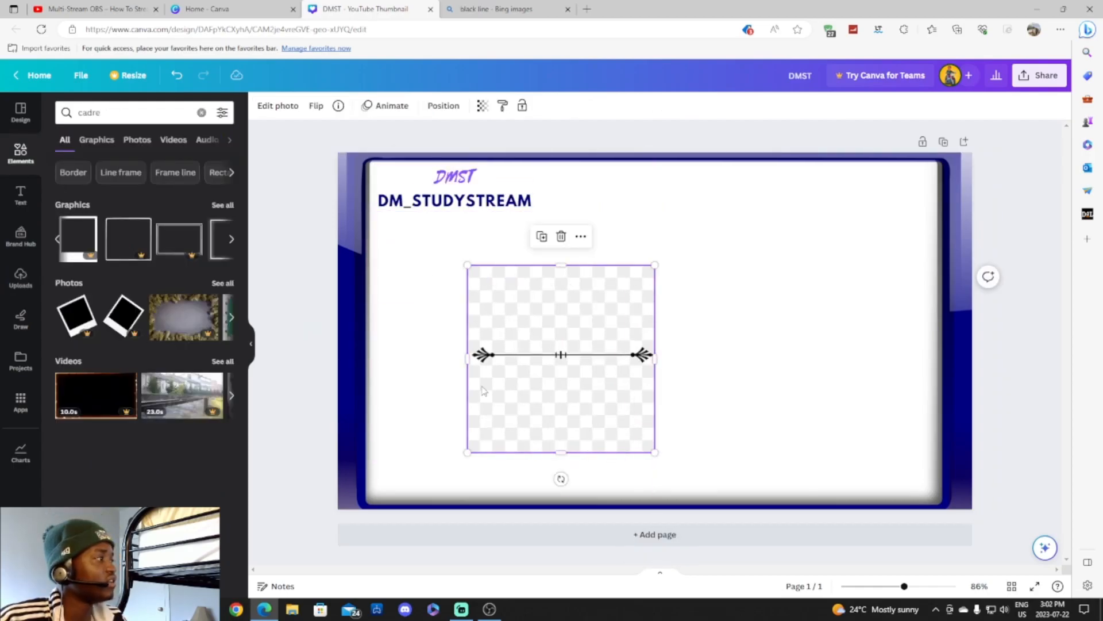
left_click(561, 238)
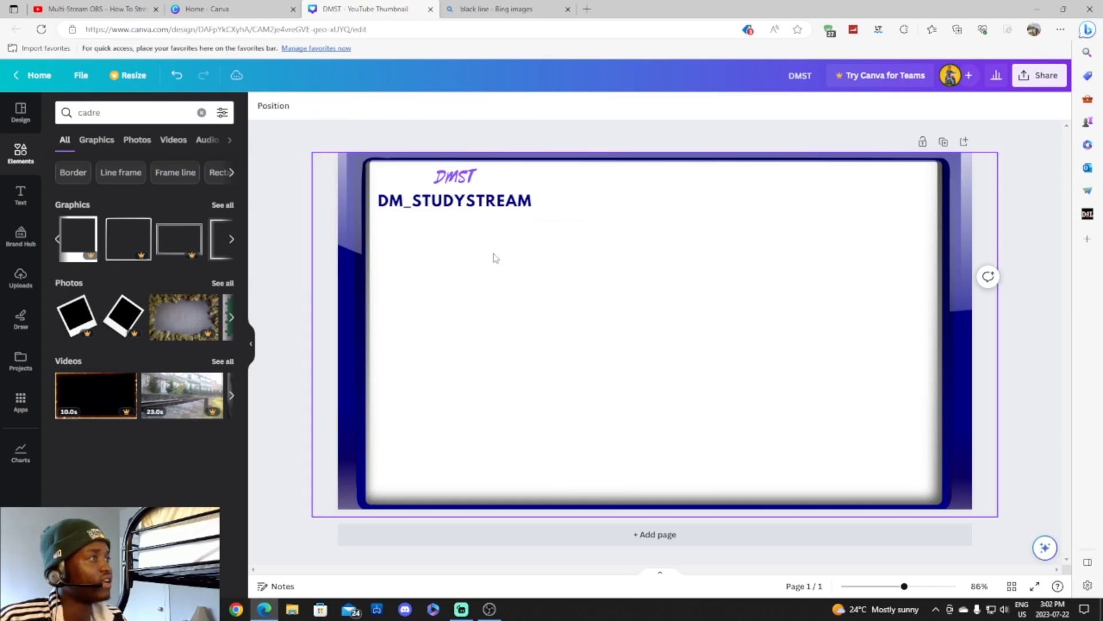
left_click(19, 113)
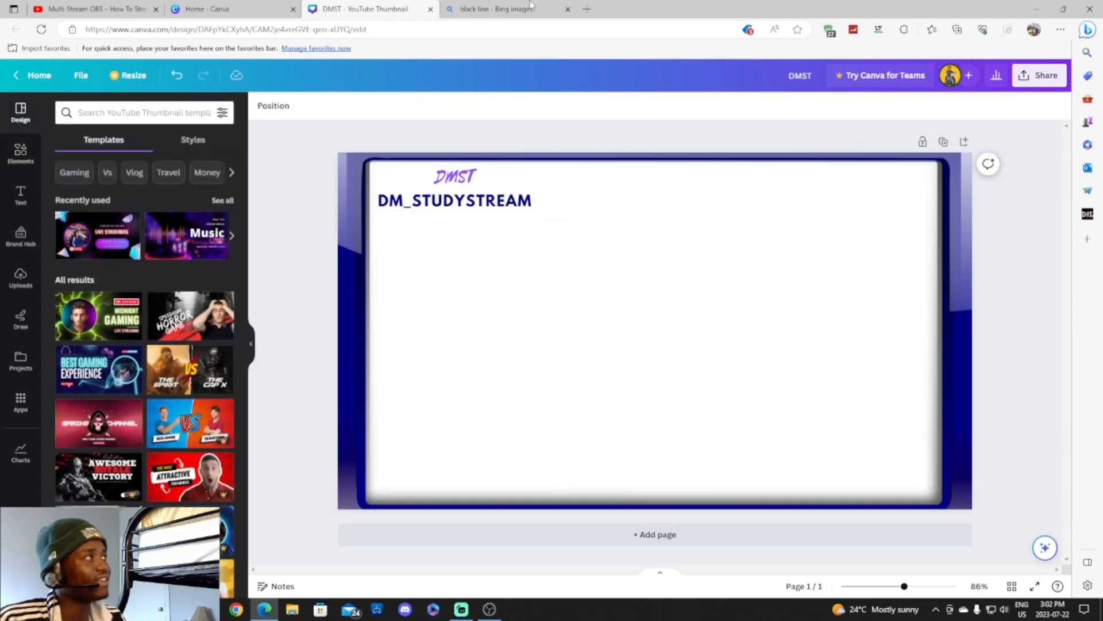
Open the remove.bg site in a new Edge tab.
left_click(587, 9)
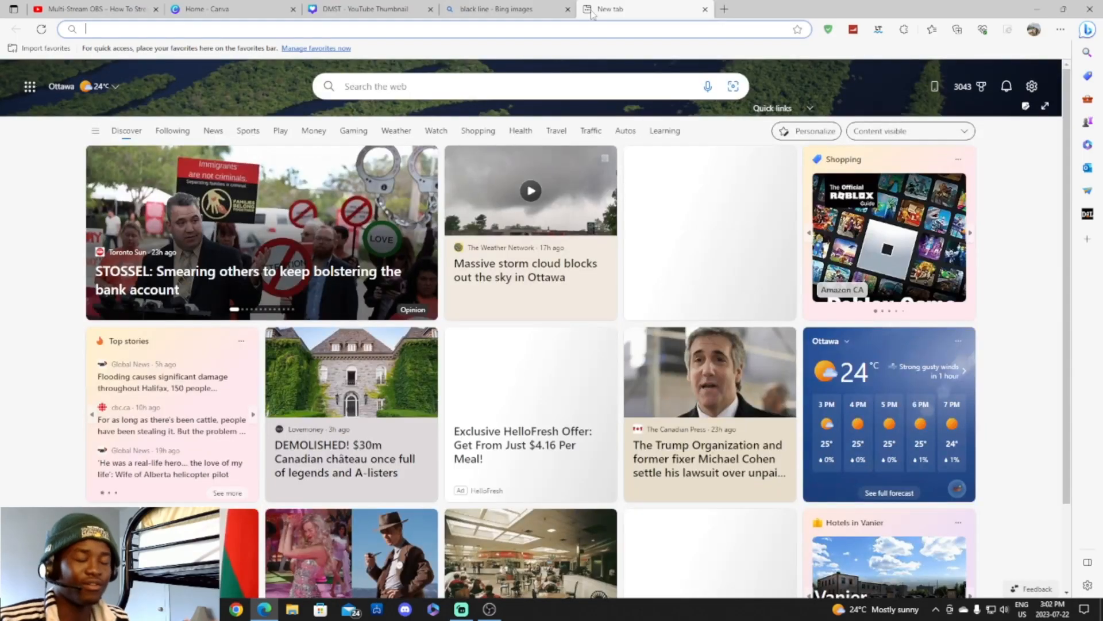
type("remouv")
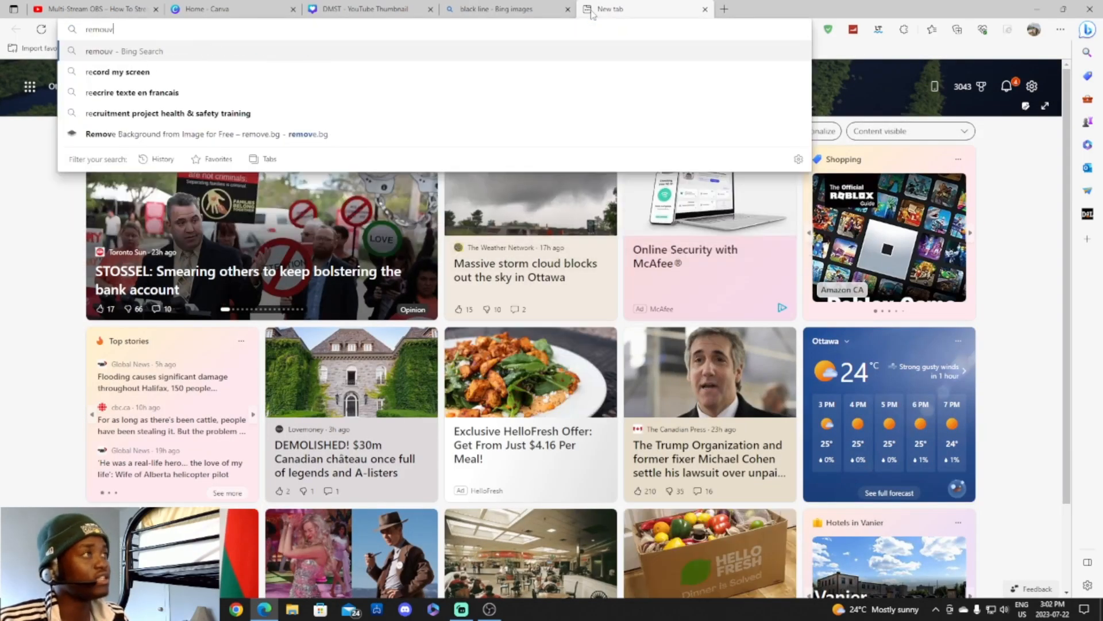
key("BackSpace")
key("BackSpace")
key("BackSpace")
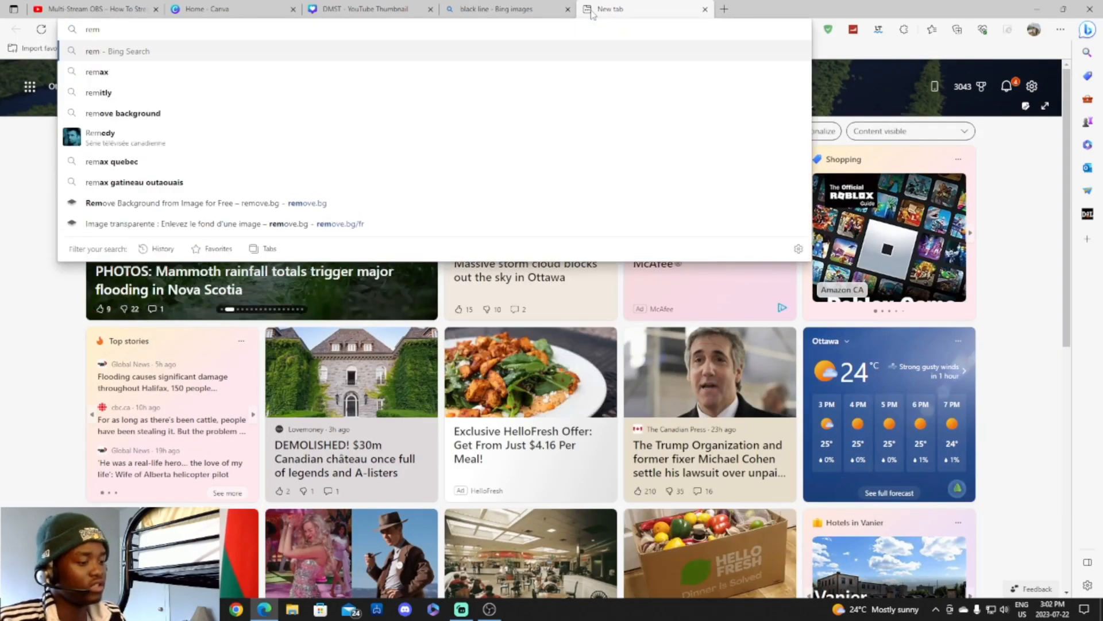
type("ove.")
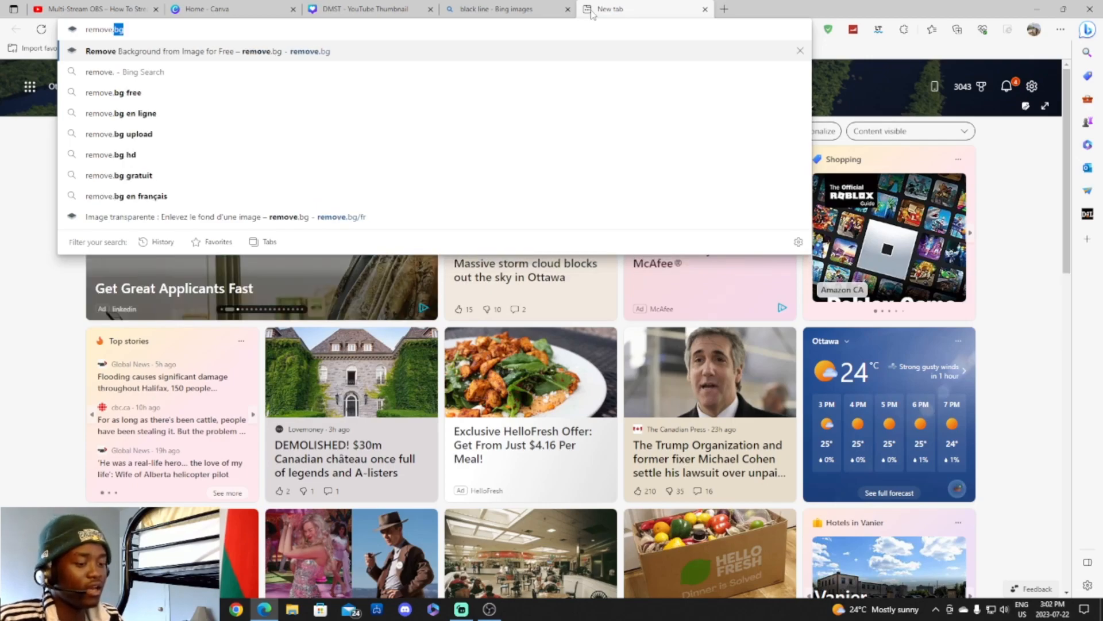
type("bg")
key("Return")
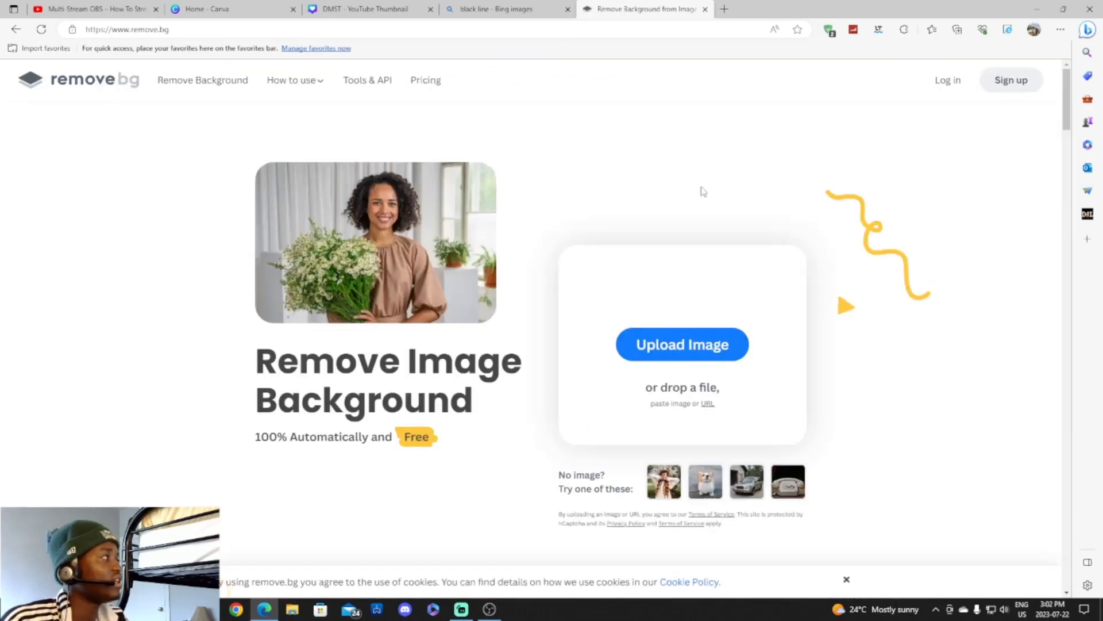
Copy the black decorative line image from the image results.
left_click(462, 8)
right_click(301, 321)
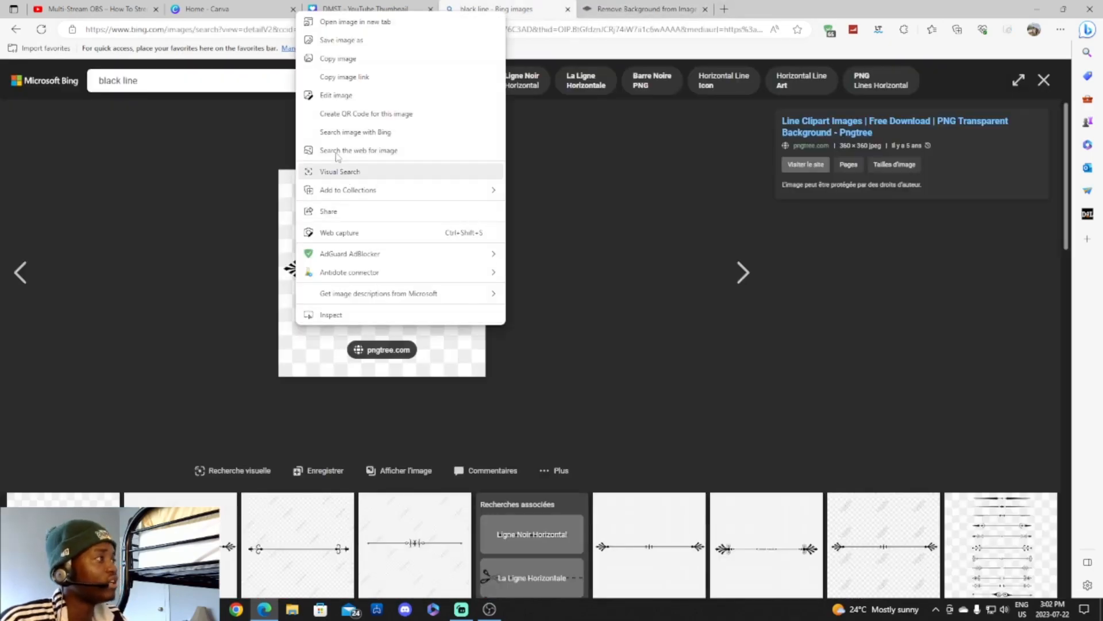
left_click(344, 60)
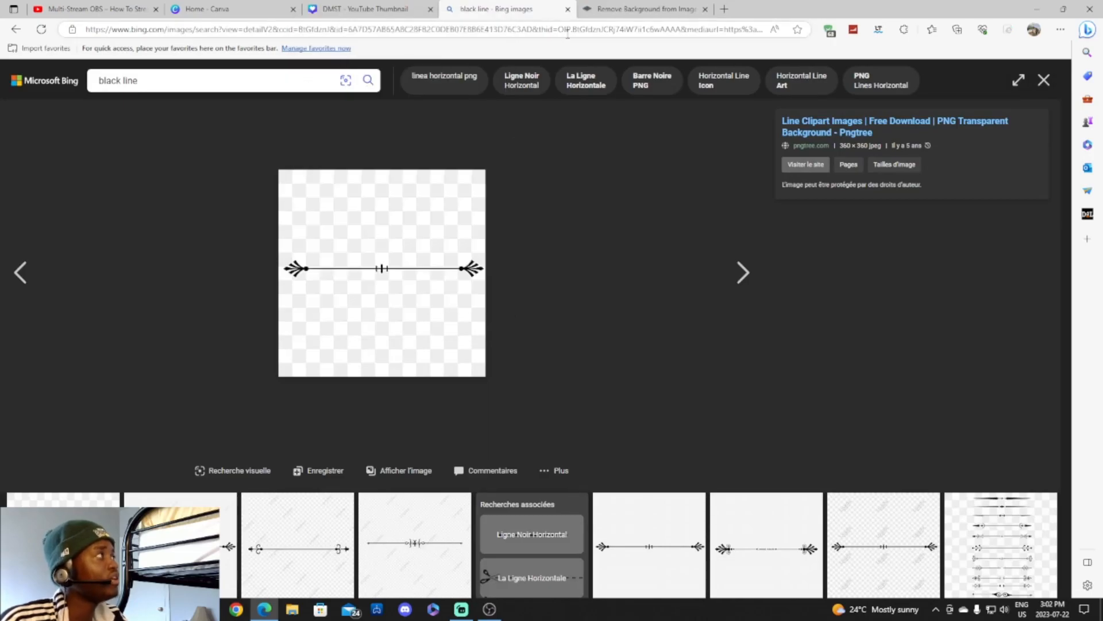
right_click(353, 215)
left_click(379, 259)
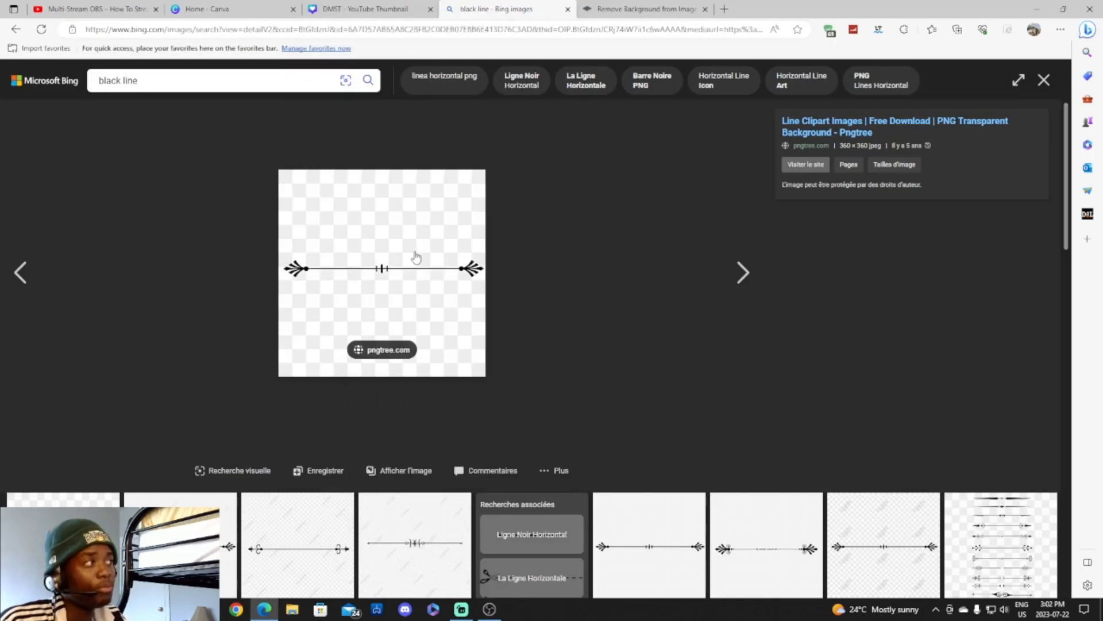
Paste it into remove.bg and copy the background-free result.
left_click(659, 8)
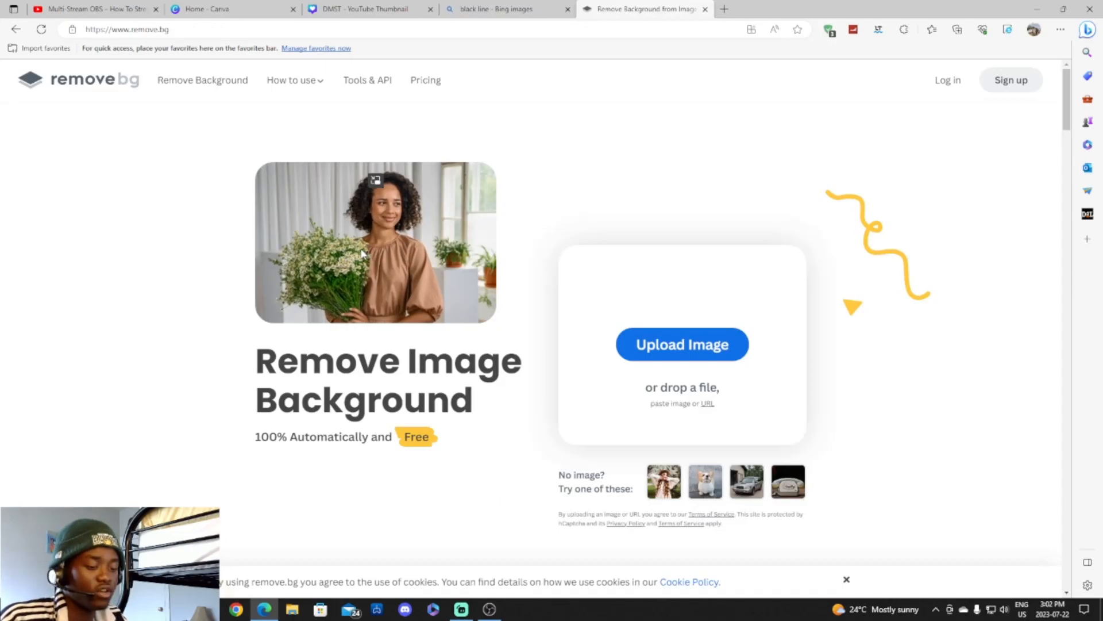
key("ctrl+v")
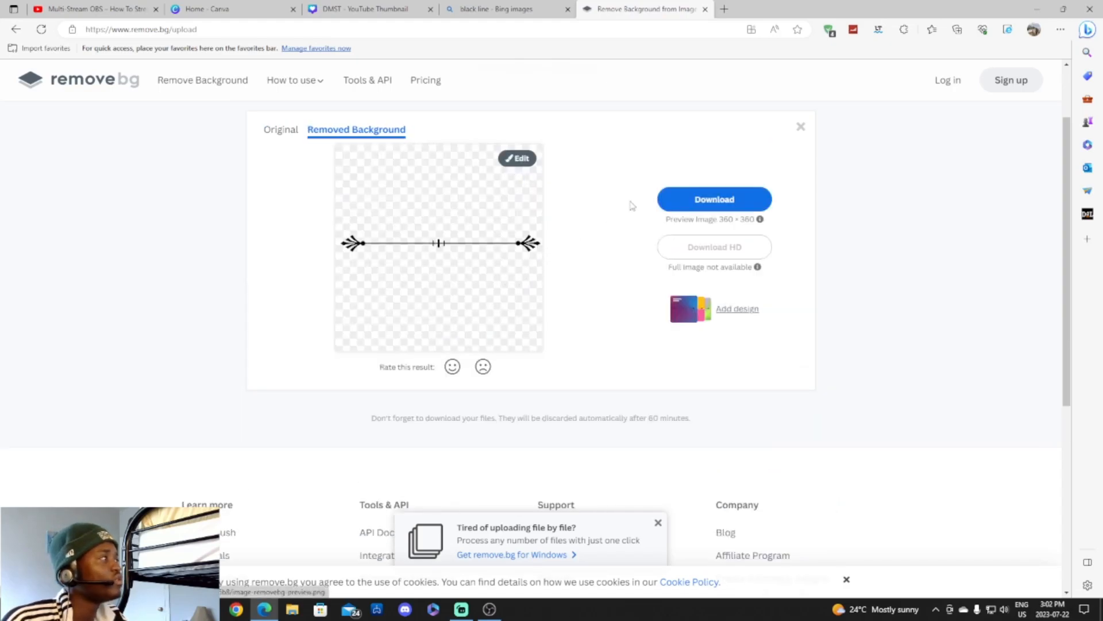
right_click(469, 231)
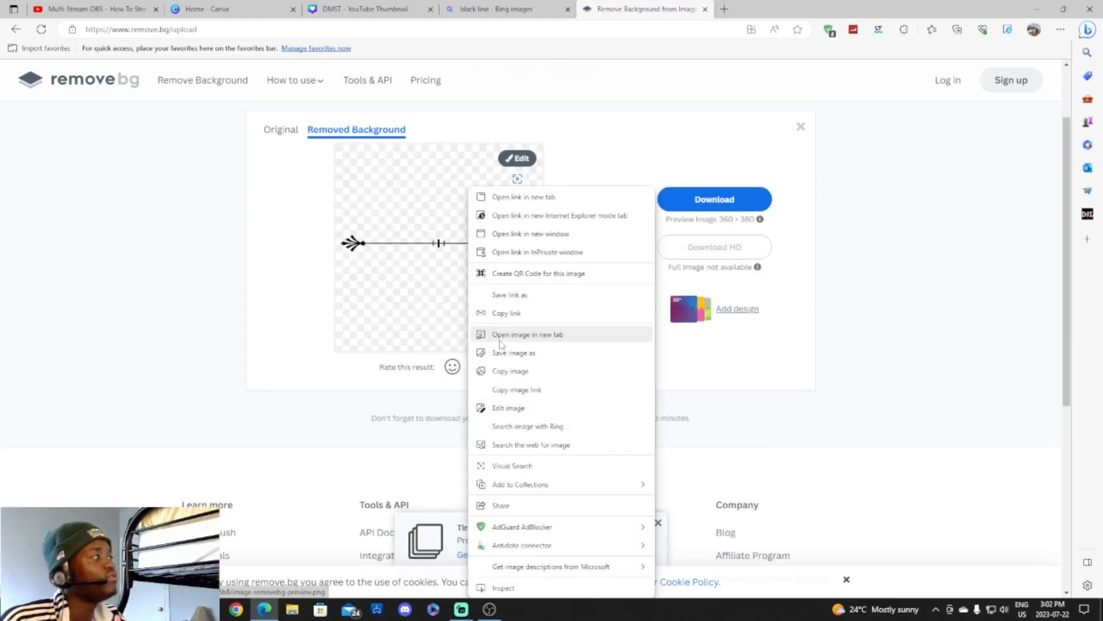
left_click(430, 239)
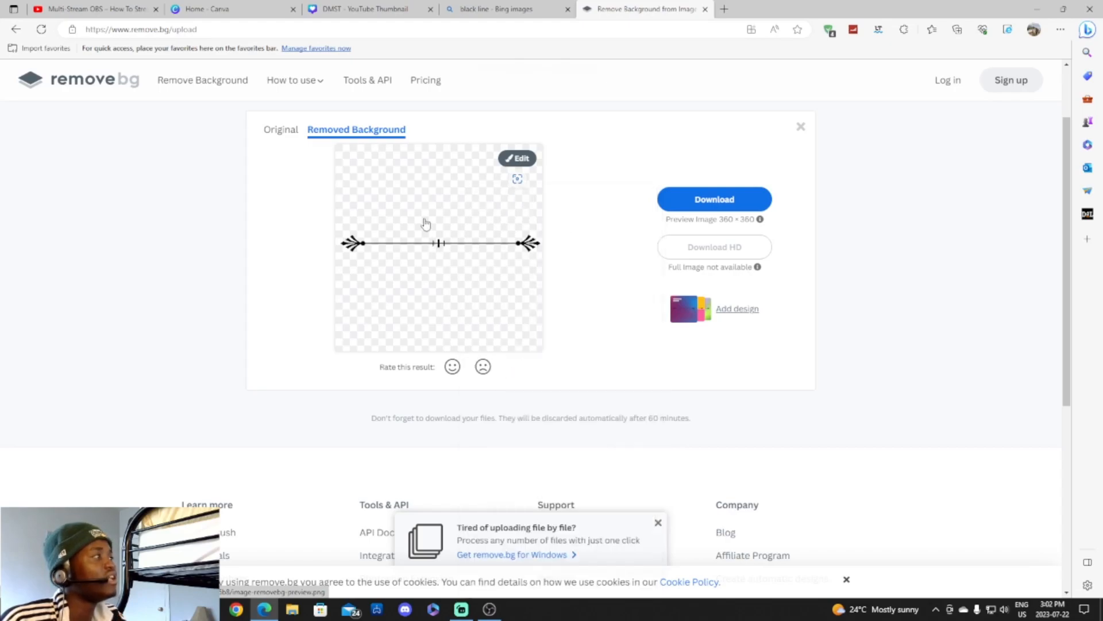
right_click(423, 226)
left_click(467, 371)
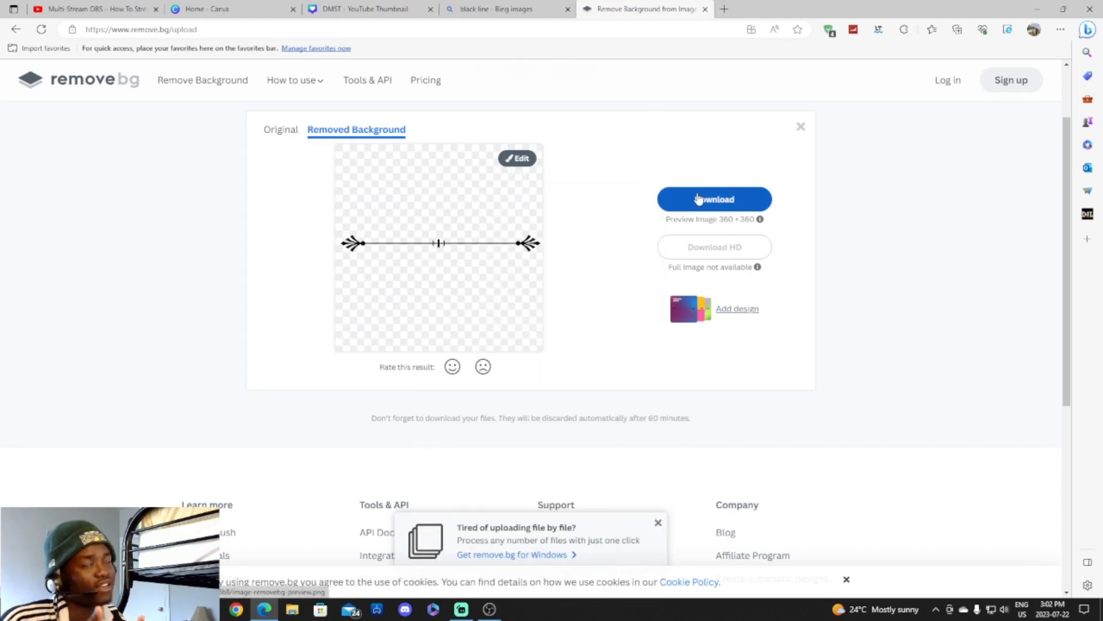
left_click(363, 8)
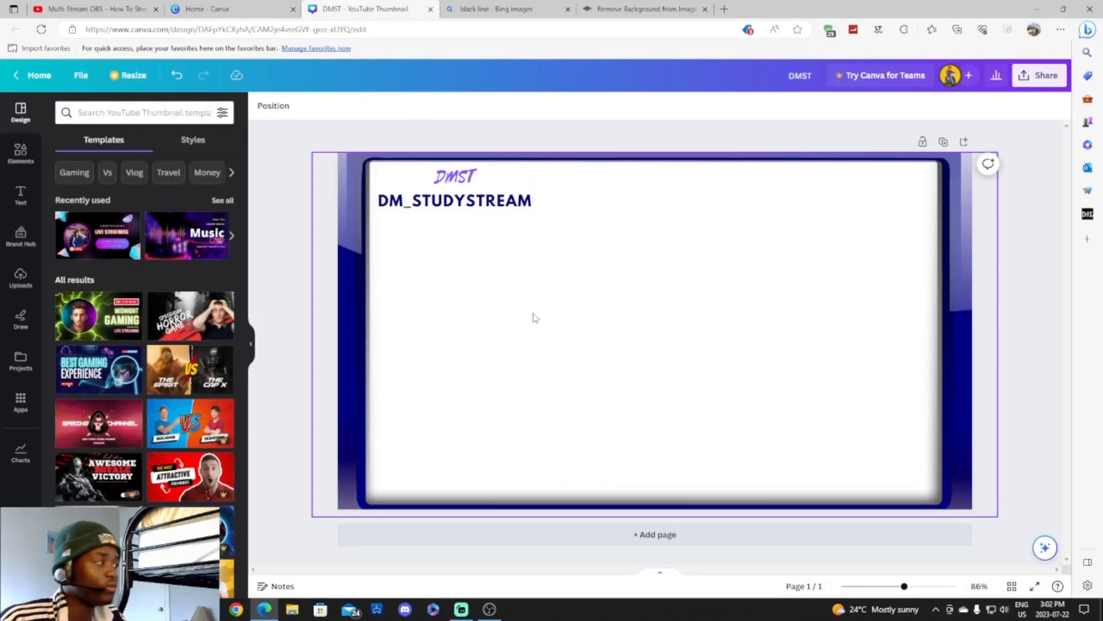
Paste the transparent line into Canva, resize it, and place it at the page's bottom centre.
key("ctrl+v")
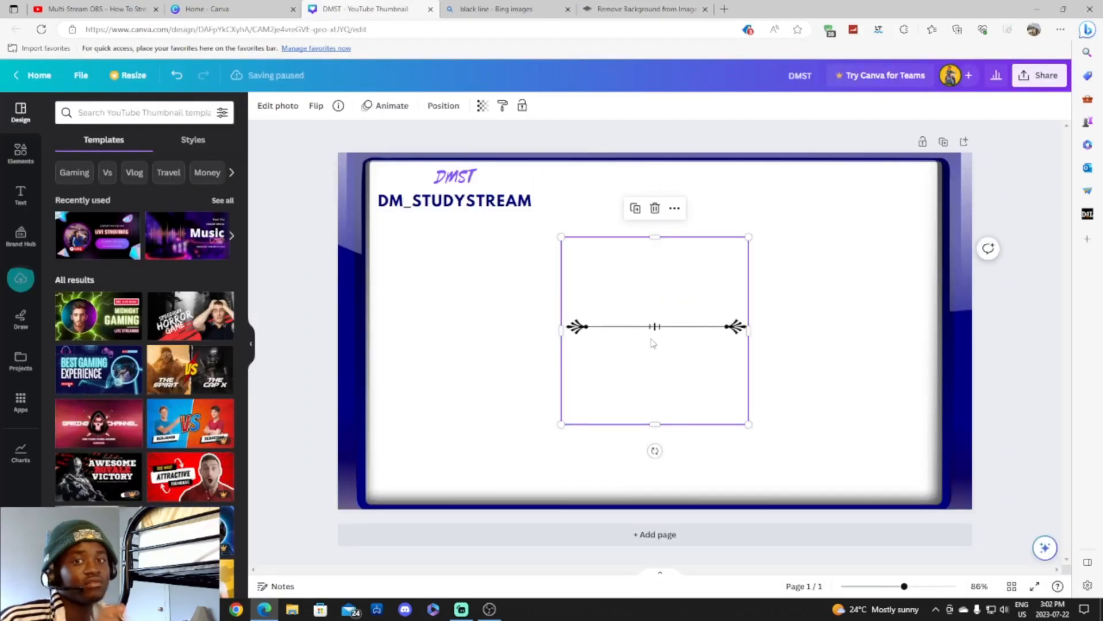
left_click_drag(604, 328, 408, 222)
left_click_drag(554, 319, 516, 280)
left_click_drag(468, 224, 672, 461)
left_click_drag(532, 350, 473, 272)
left_click_drag(579, 365, 623, 438)
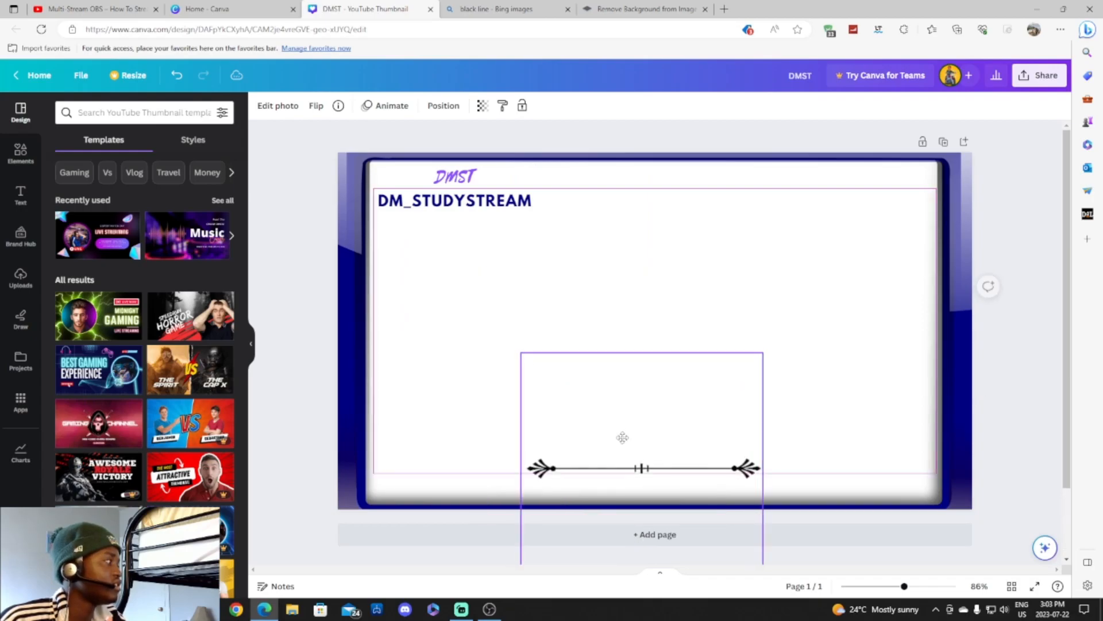
left_click(798, 407)
left_click_drag(688, 476, 687, 473)
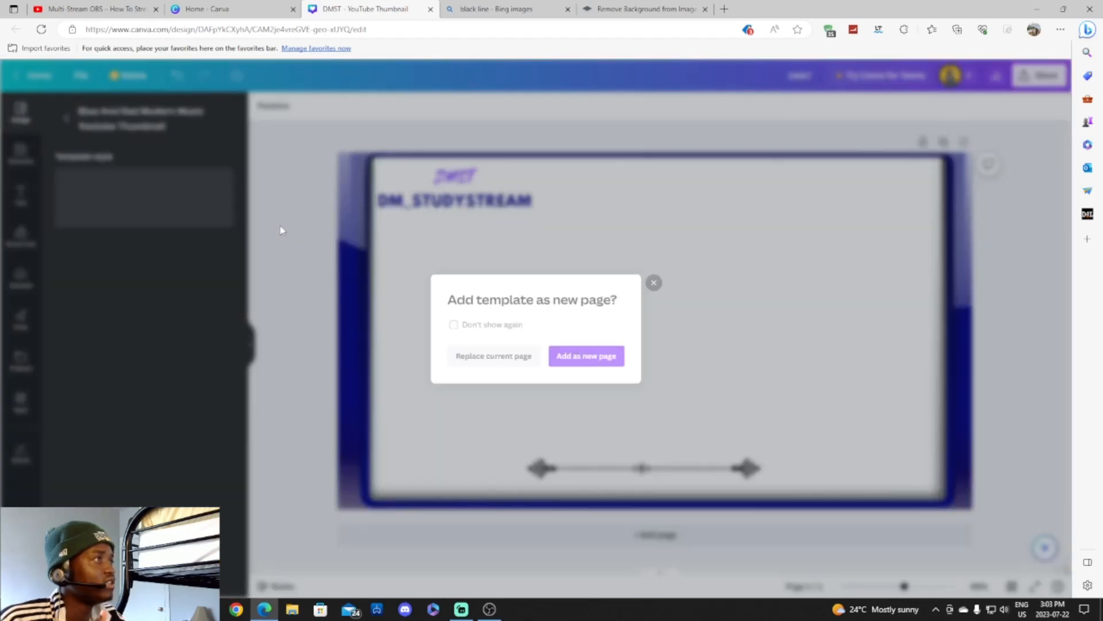
Add the Best Game Review template as a new page.
left_click(282, 230)
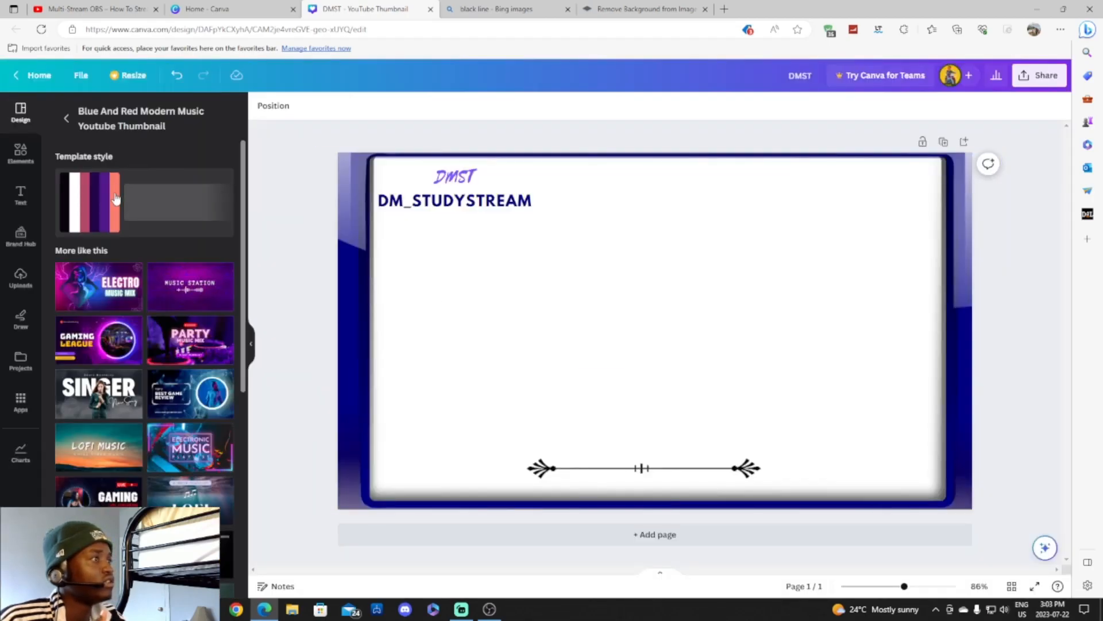
scroll(98, 208, "down", 10)
scroll(155, 255, "up", 8)
left_click(168, 257)
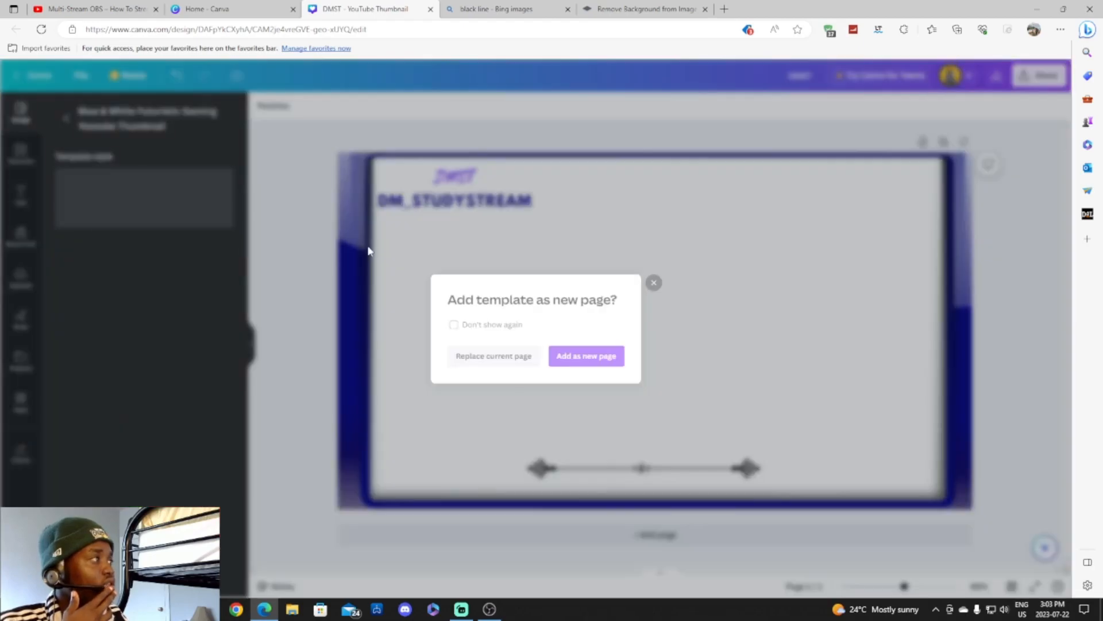
left_click(598, 357)
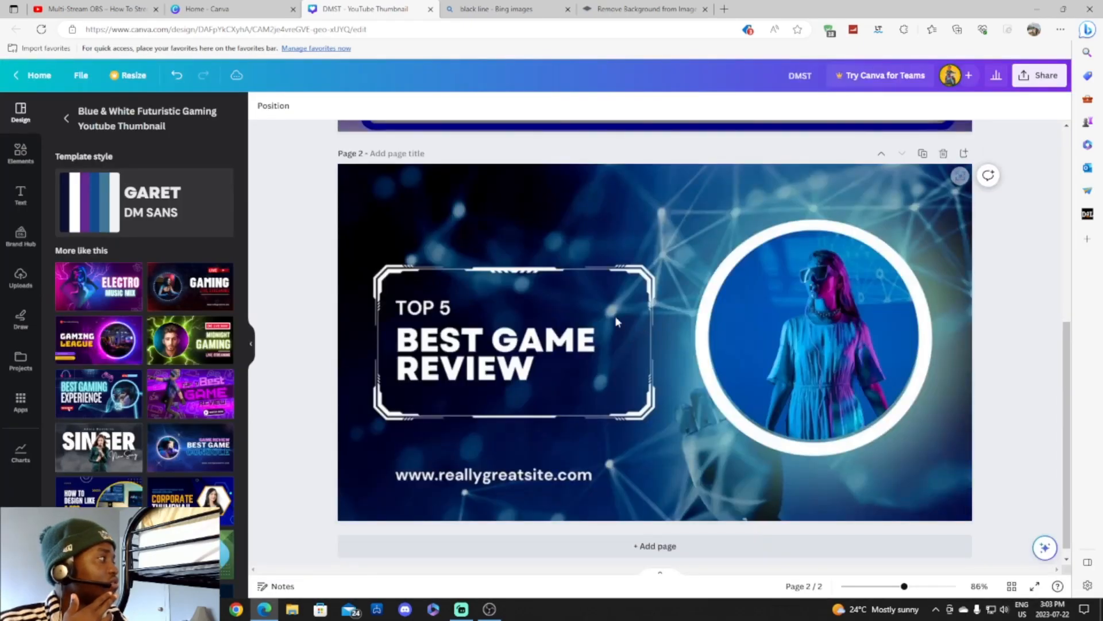
Copy the template's frame graphic, delete page 2, and paste the frame centred on page 1.
left_click(491, 301)
right_click(520, 261)
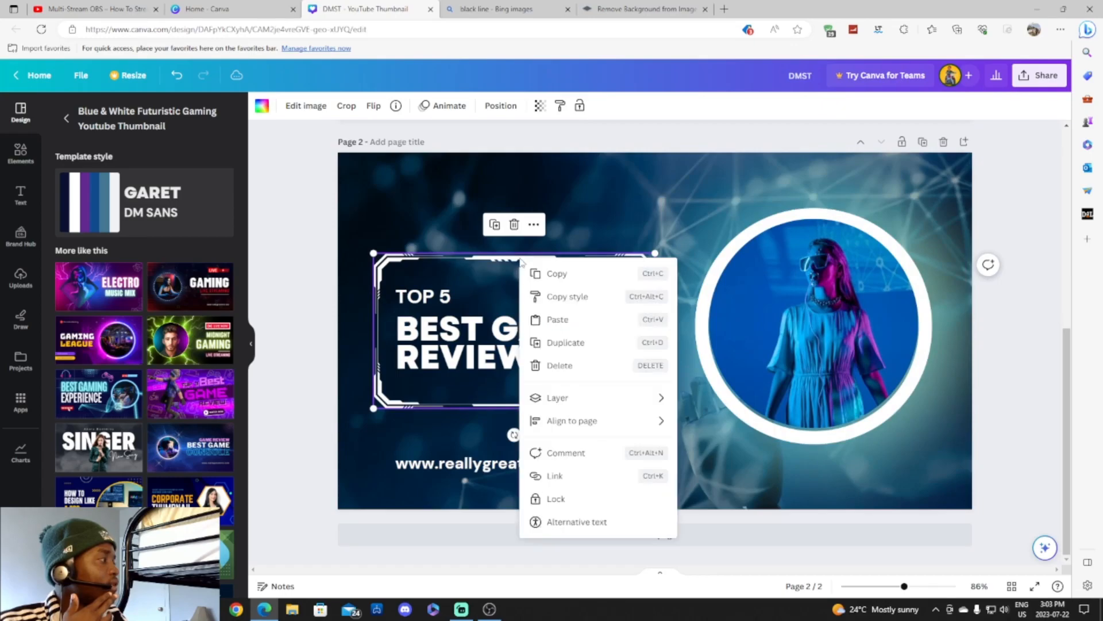
left_click(540, 279)
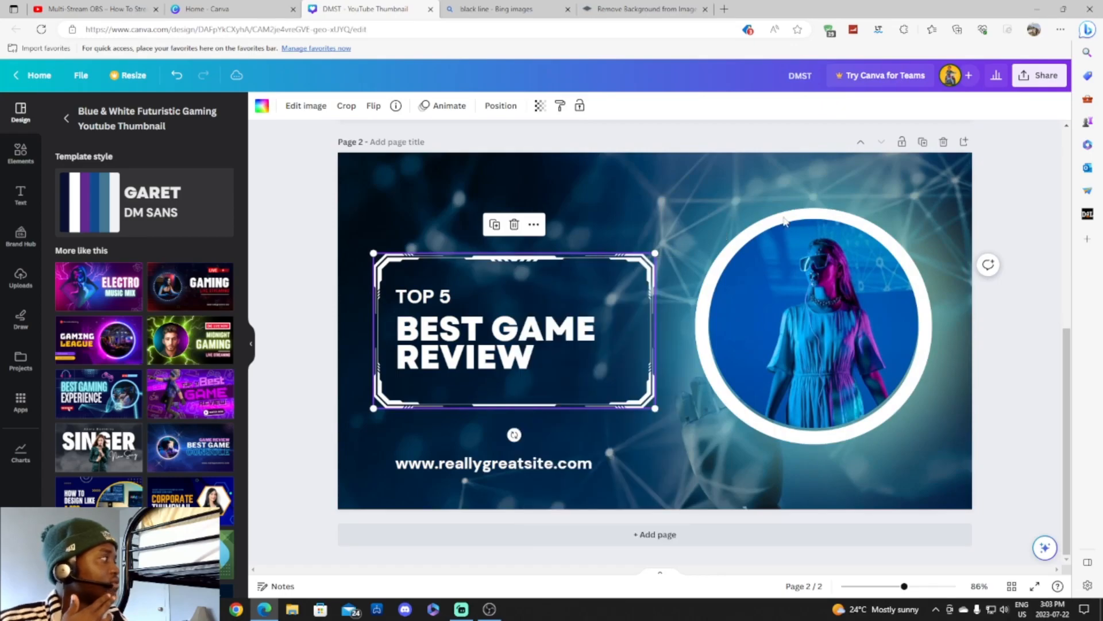
left_click(944, 143)
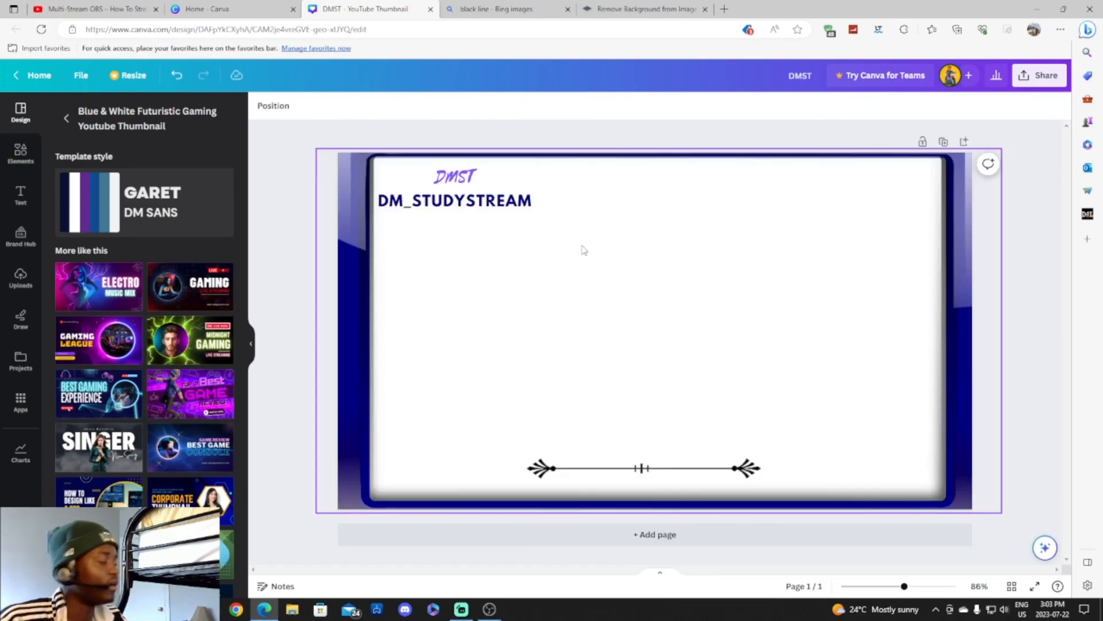
key("ctrl+v")
left_click_drag(492, 321, 612, 315)
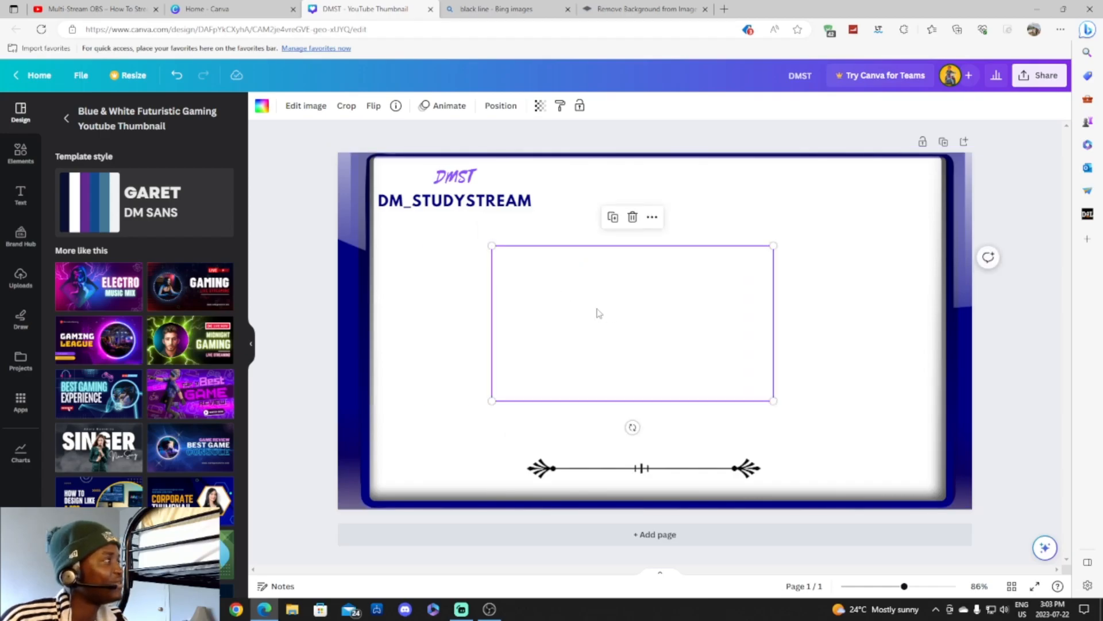
right_click(596, 312)
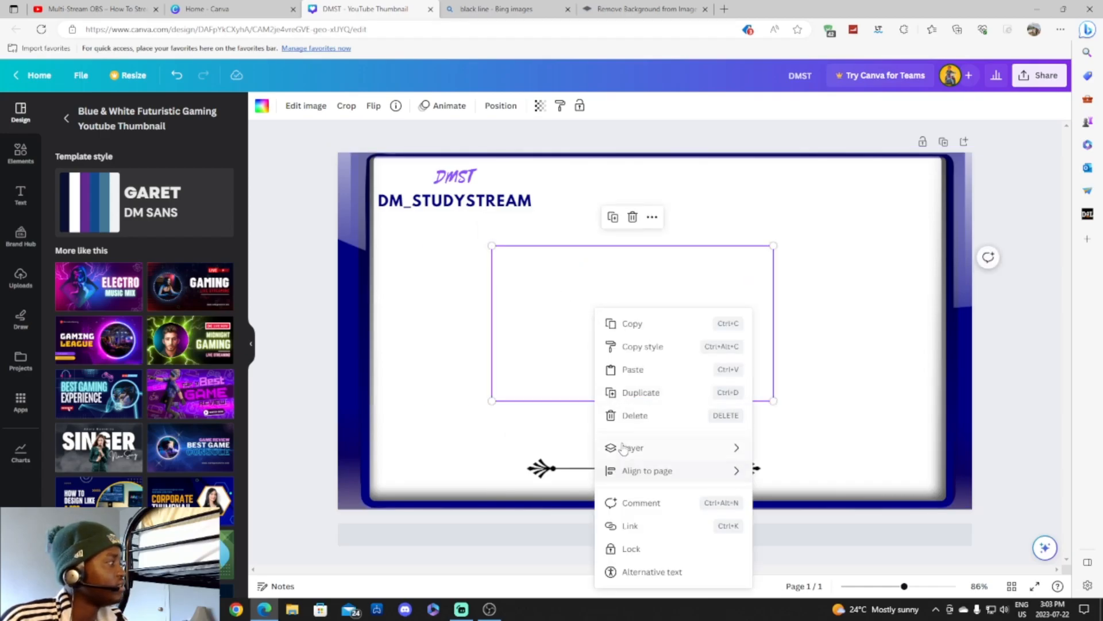
mouse_move(638, 449)
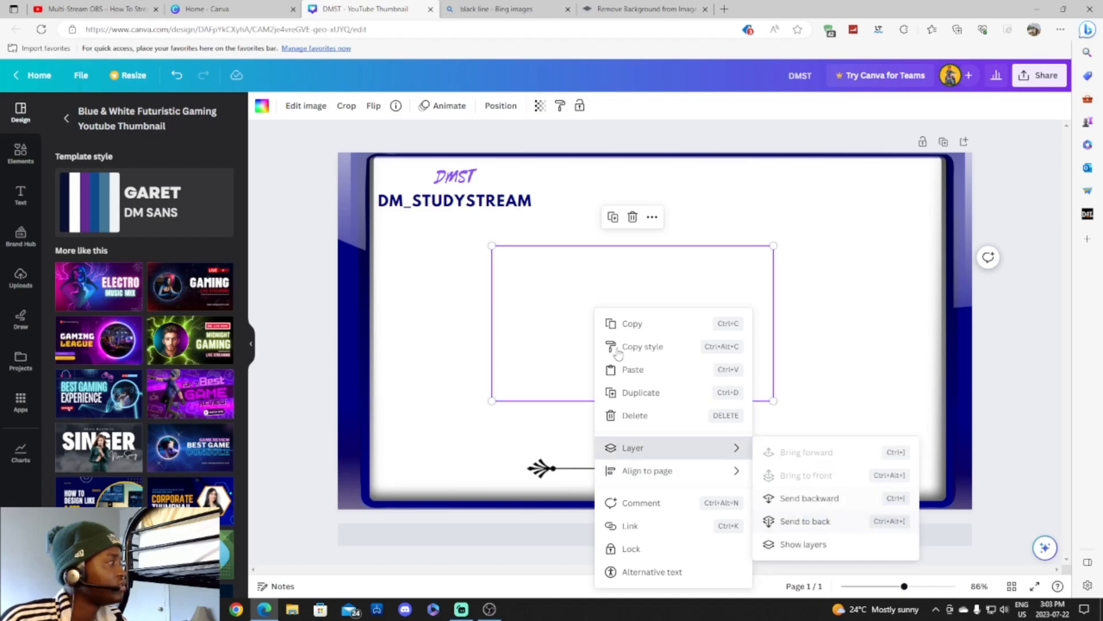
left_click(569, 290)
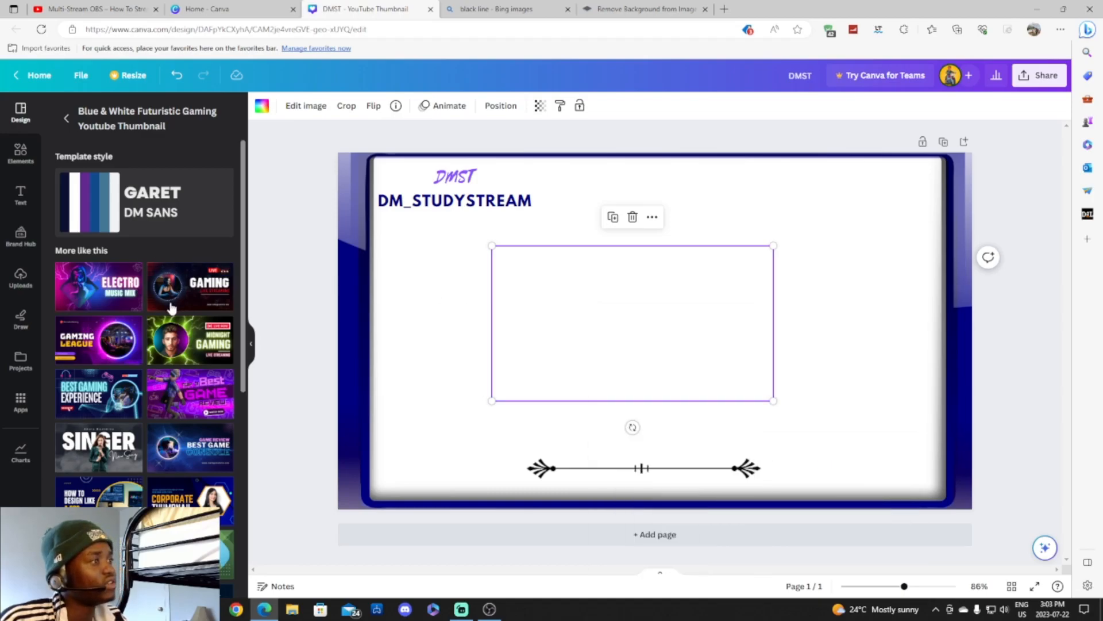
Undo until the Best Game Review template returns as page 2.
scroll(171, 309, "down", 3)
key("ctrl+z")
key("ctrl+z")
key("ctrl+z")
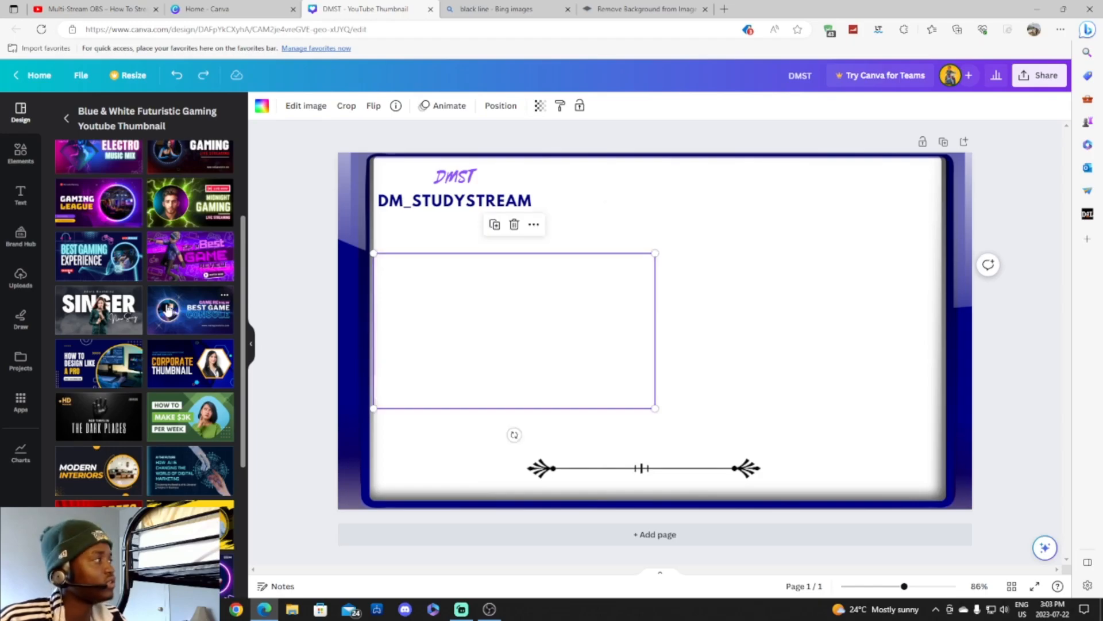
scroll(181, 294, "down", 4)
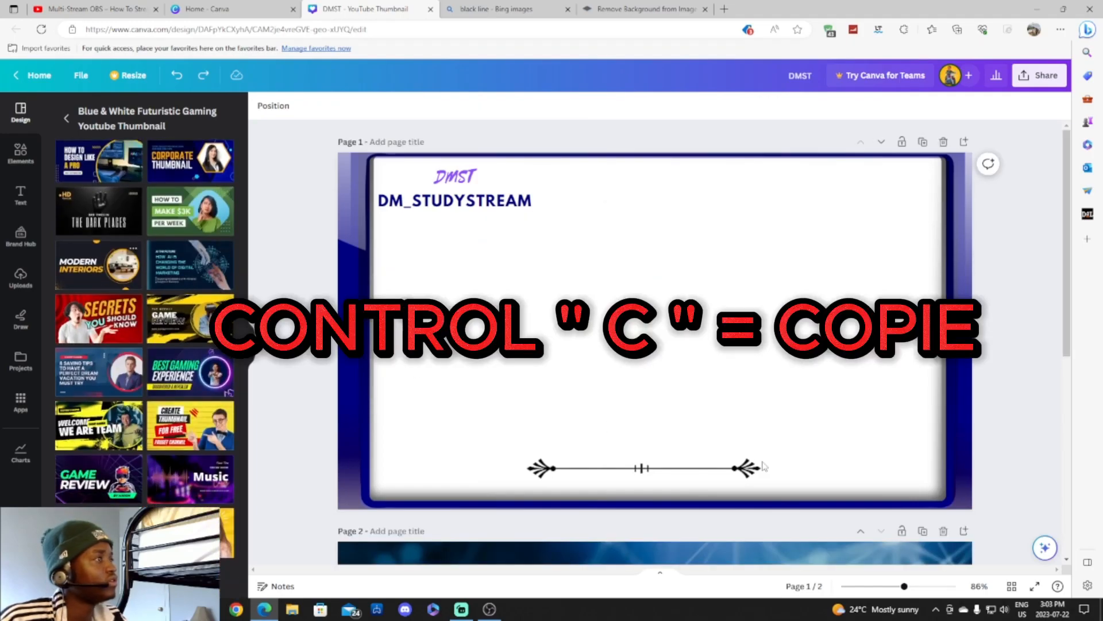
scroll(669, 447, "down", 4)
Copy the Top 5 frame from page 2 and paste it onto page 1.
left_click(581, 454)
right_click(580, 454)
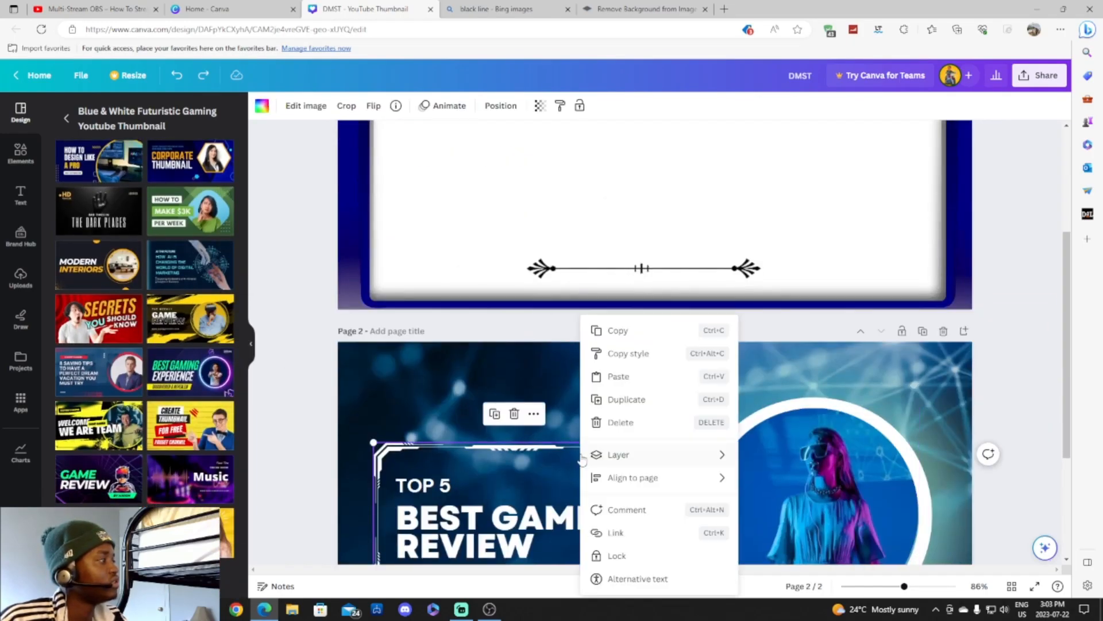
left_click(609, 328)
scroll(637, 230, "up", 3)
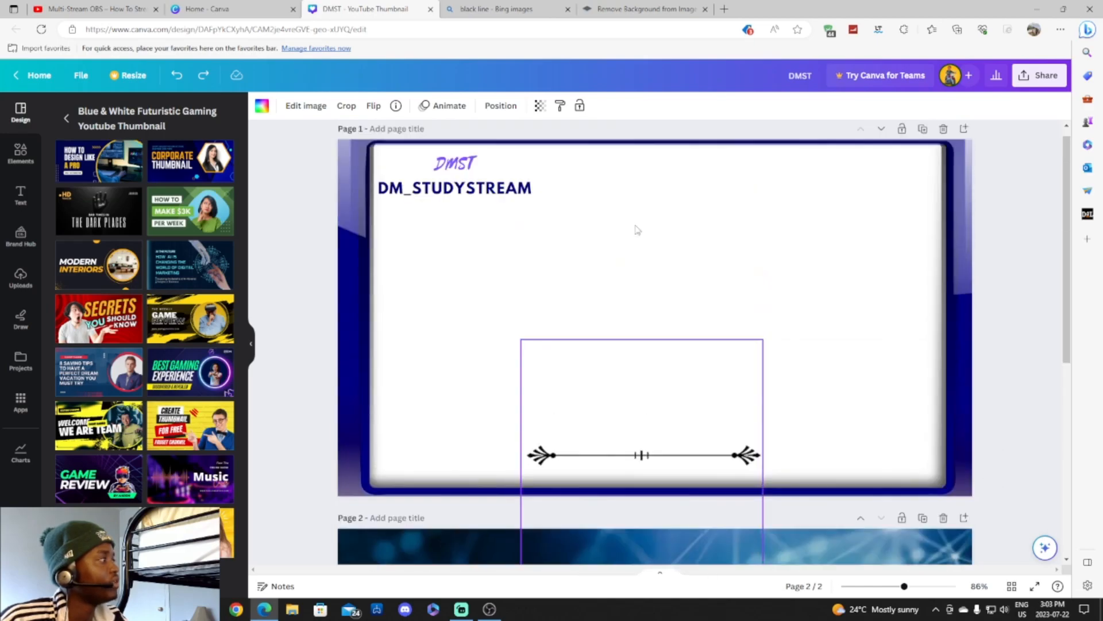
left_click(636, 230)
key("ctrl+v")
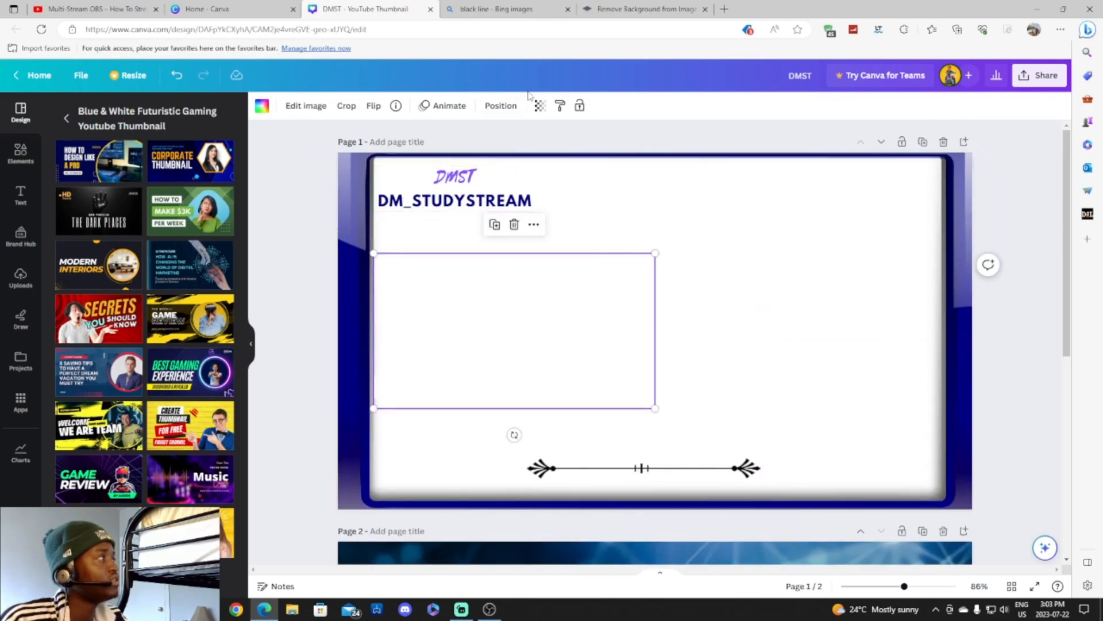
left_click(540, 106)
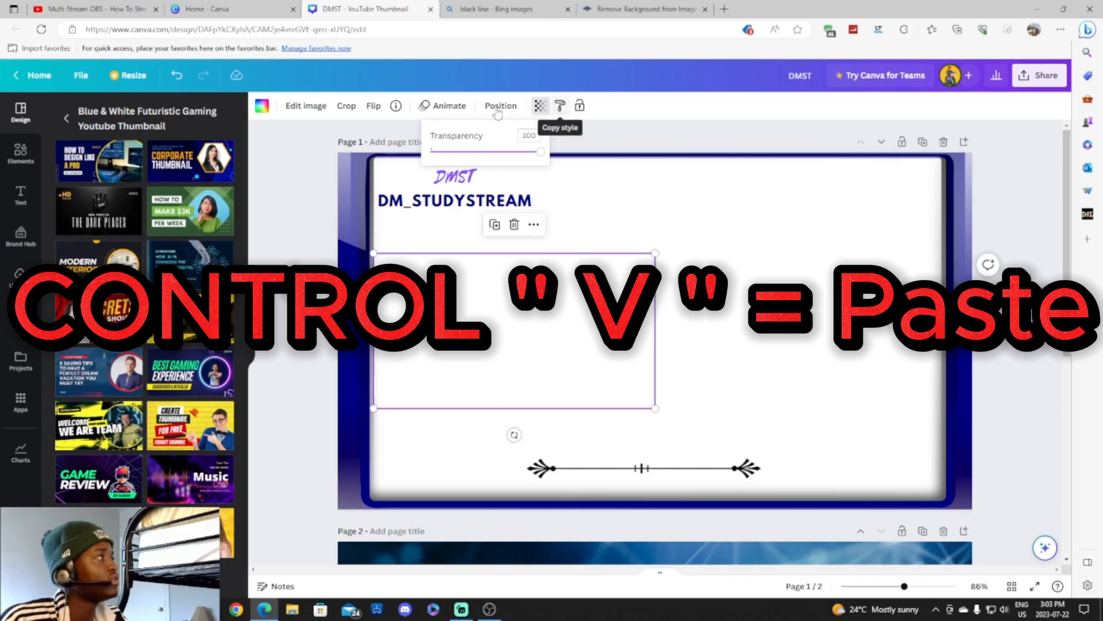
Recolour the frame dark navy and stretch it toward the page edges.
left_click(263, 106)
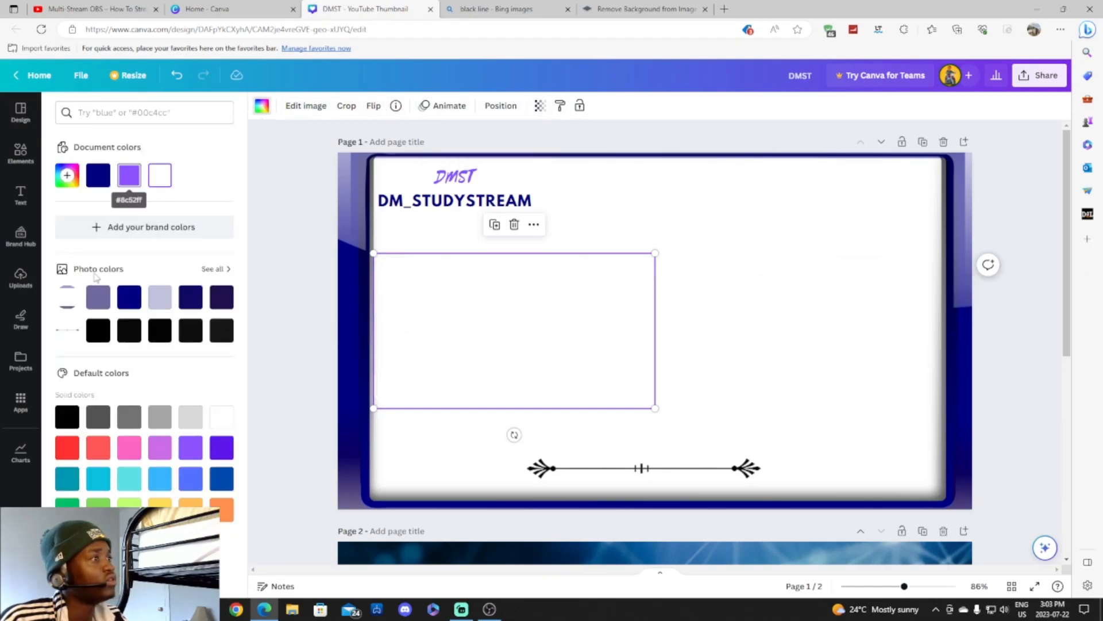
left_click(136, 297)
left_click_drag(522, 325, 611, 281)
left_click_drag(458, 211, 383, 147)
left_click_drag(744, 366, 988, 497)
left_click_drag(840, 401, 964, 412)
Delete the page's background image and stretch the navy frame edge to edge across page 1.
right_click(376, 331)
left_click(416, 373)
right_click(594, 313)
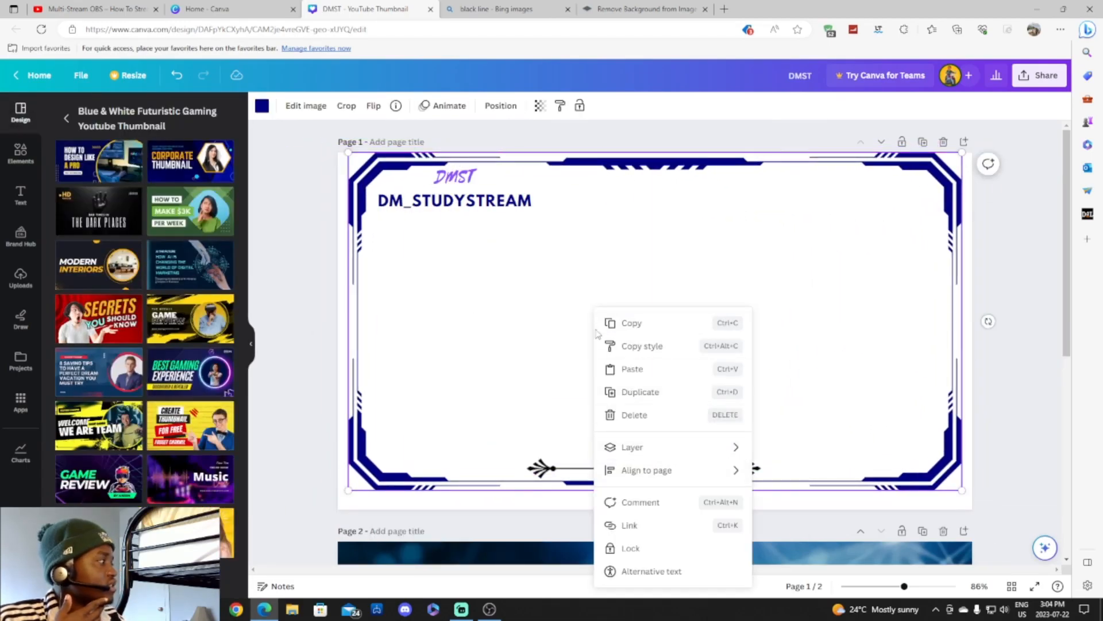
key("Escape")
left_click_drag(985, 320, 1025, 406)
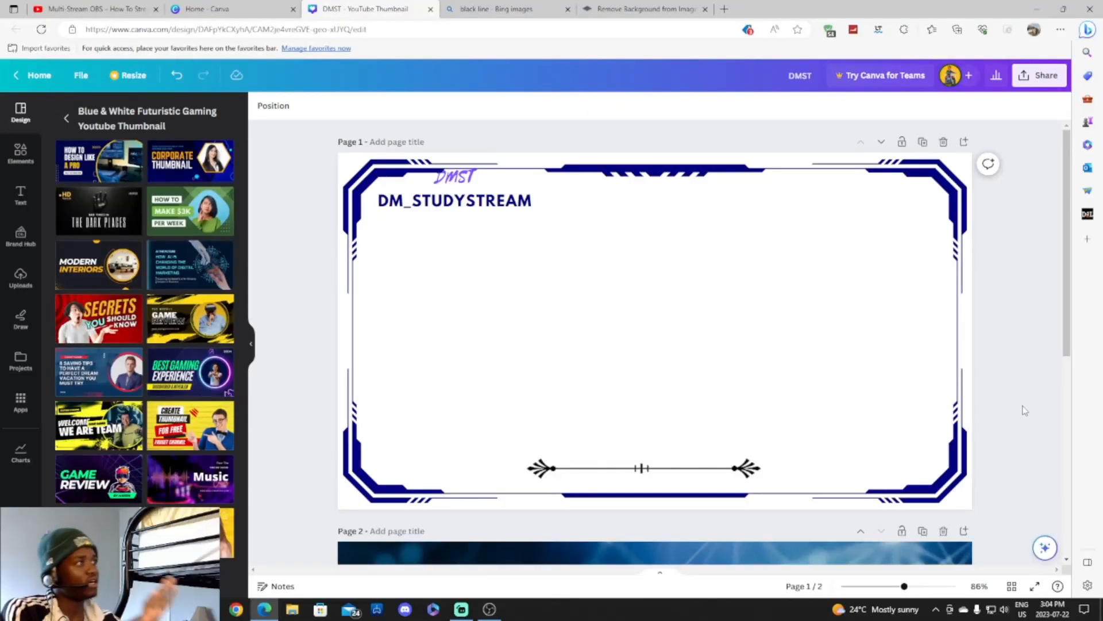
left_click(505, 225)
left_click_drag(341, 158, 338, 156)
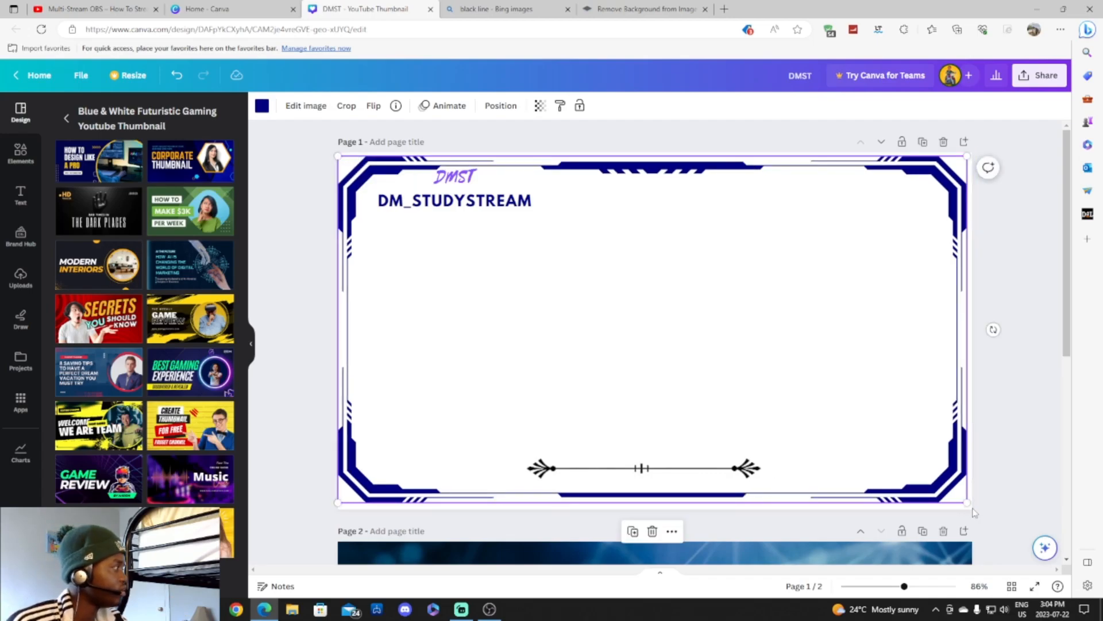
left_click_drag(967, 502, 973, 508)
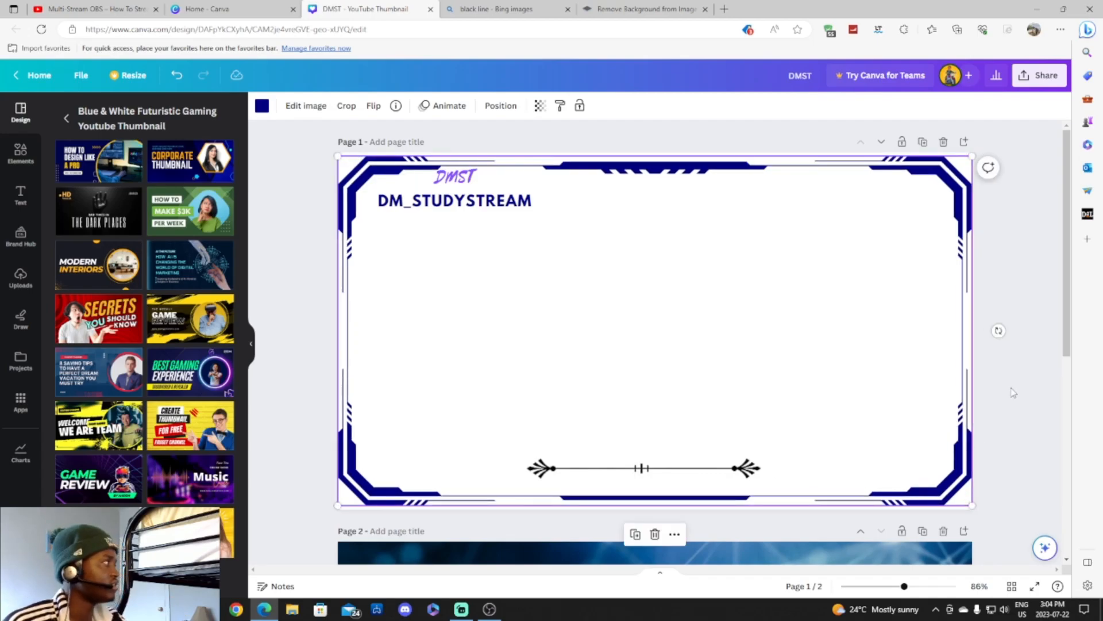
left_click(1013, 392)
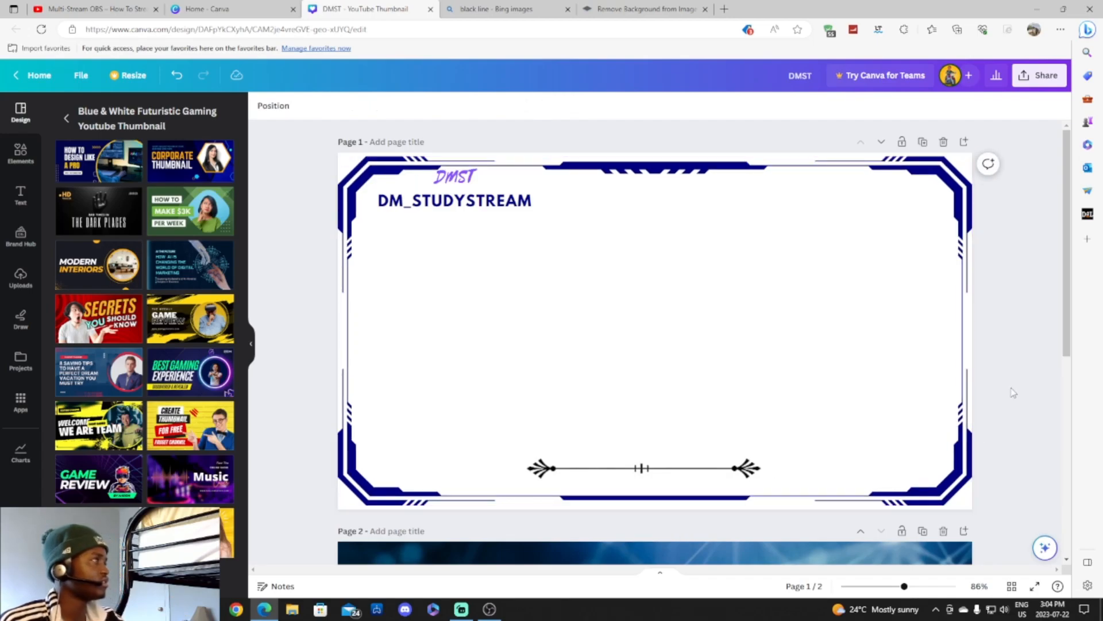
Upload cadre-bleu-fonce from the Downloads folder into Canva's Uploads library.
left_click(19, 172)
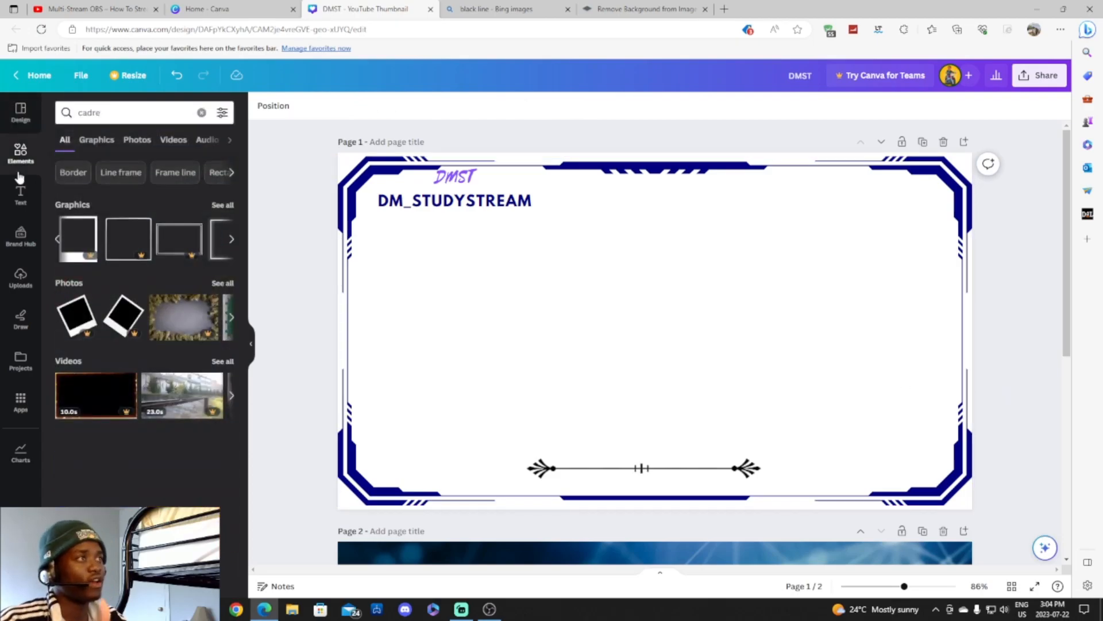
left_click(21, 279)
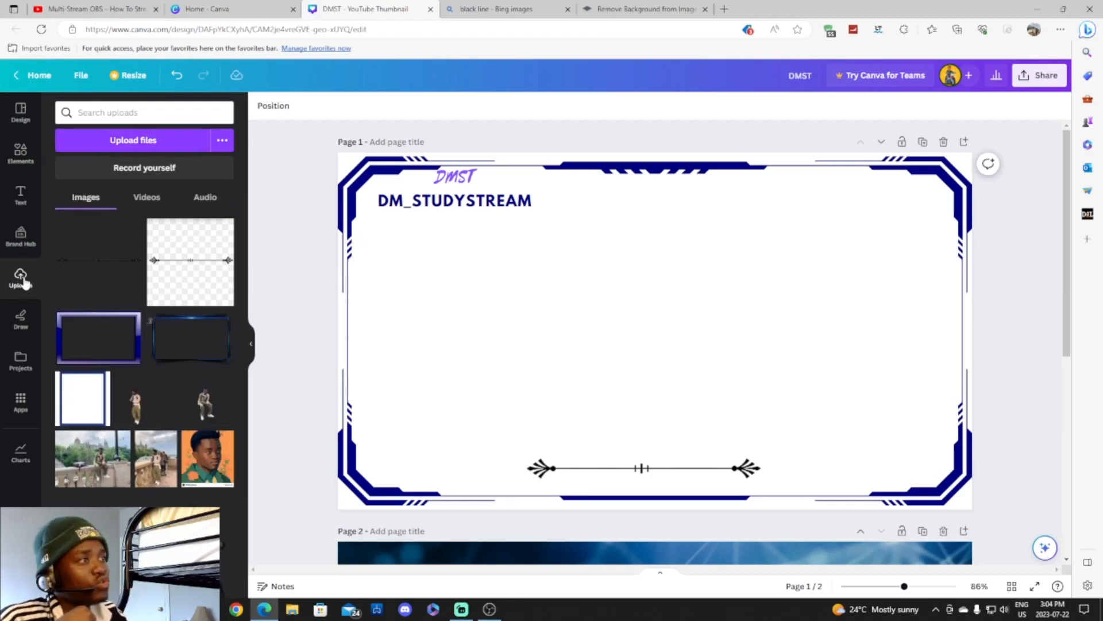
left_click(131, 141)
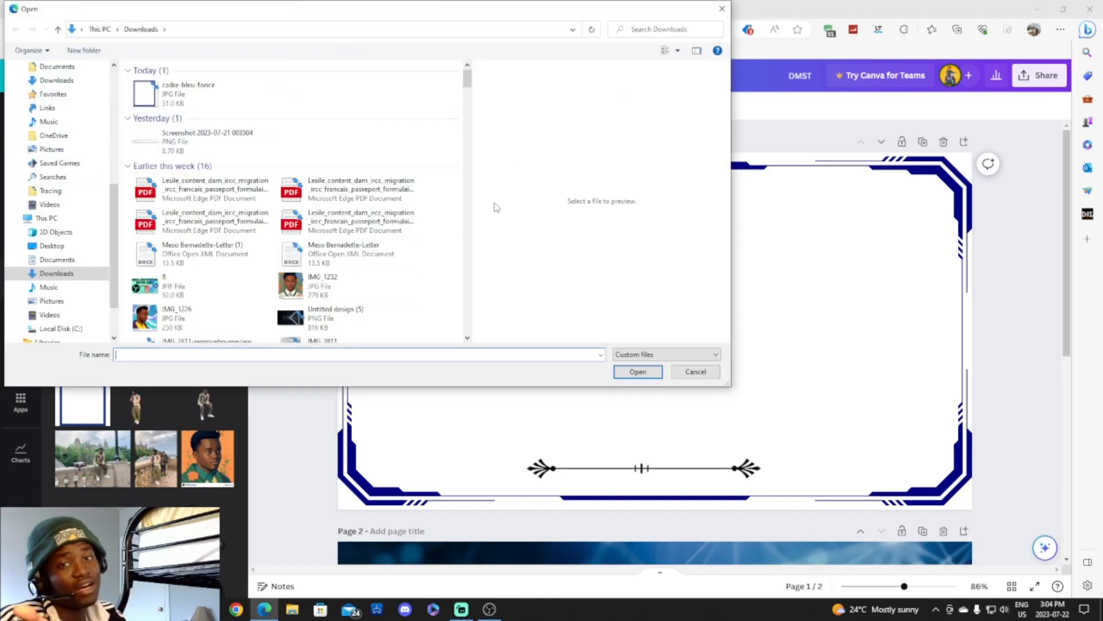
left_click(202, 102)
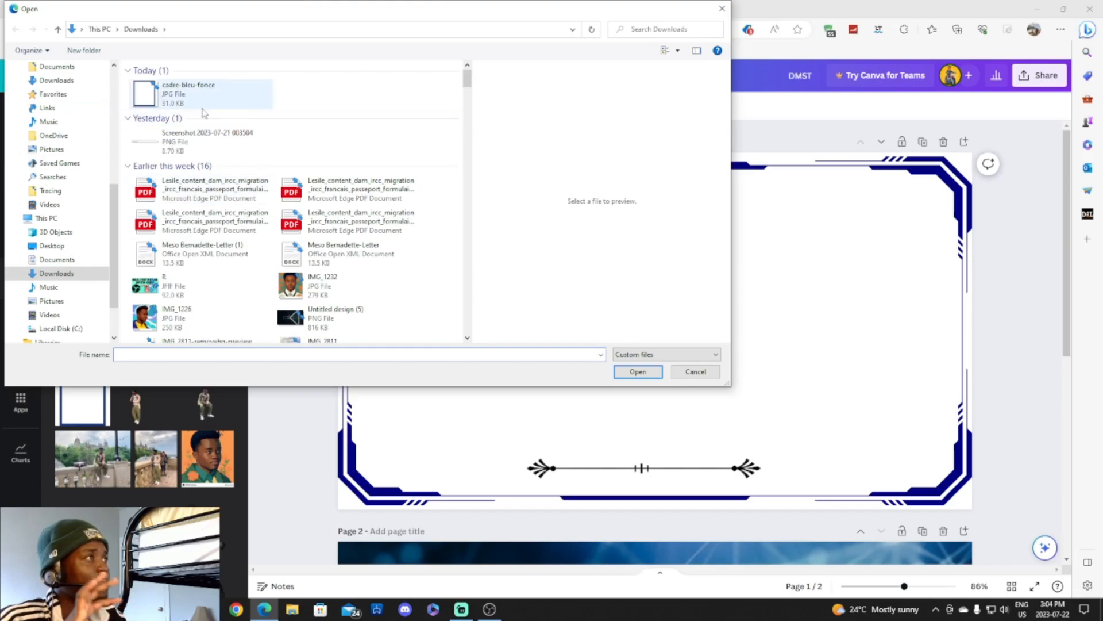
left_click(638, 371)
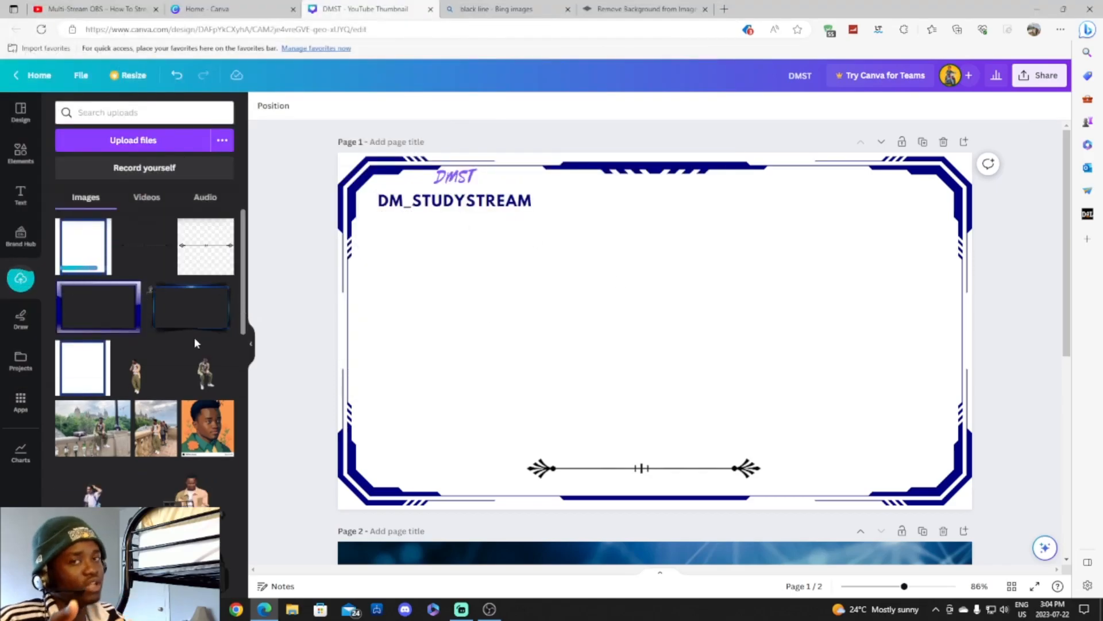
Lock the navy frame, then move the DMST title group down-left and shrink it to 250×72.
left_click(454, 190)
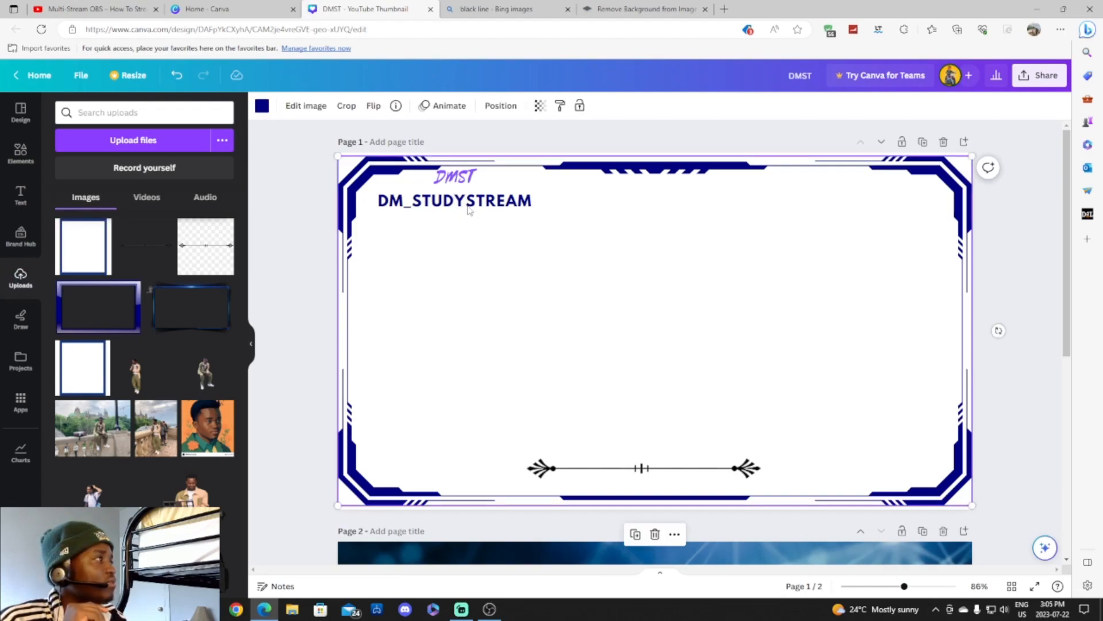
left_click(580, 106)
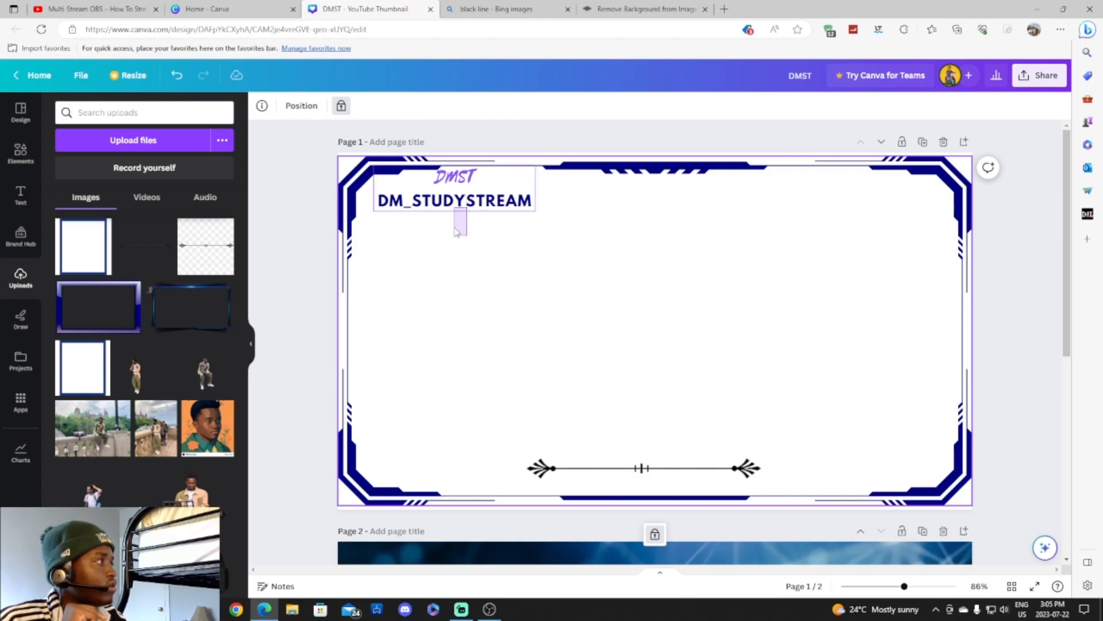
left_click(460, 179)
left_click_drag(460, 179, 451, 201)
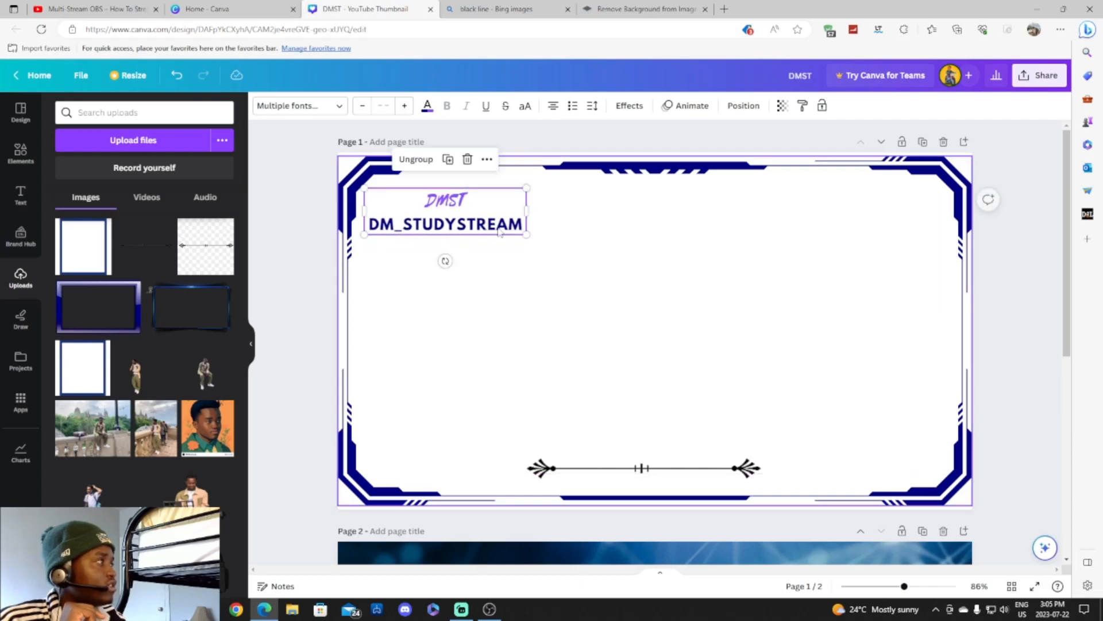
mouse_move(526, 234)
left_mouse_down()
mouse_move(500, 225)
mouse_move(531, 248)
left_mouse_up()
left_click(532, 248)
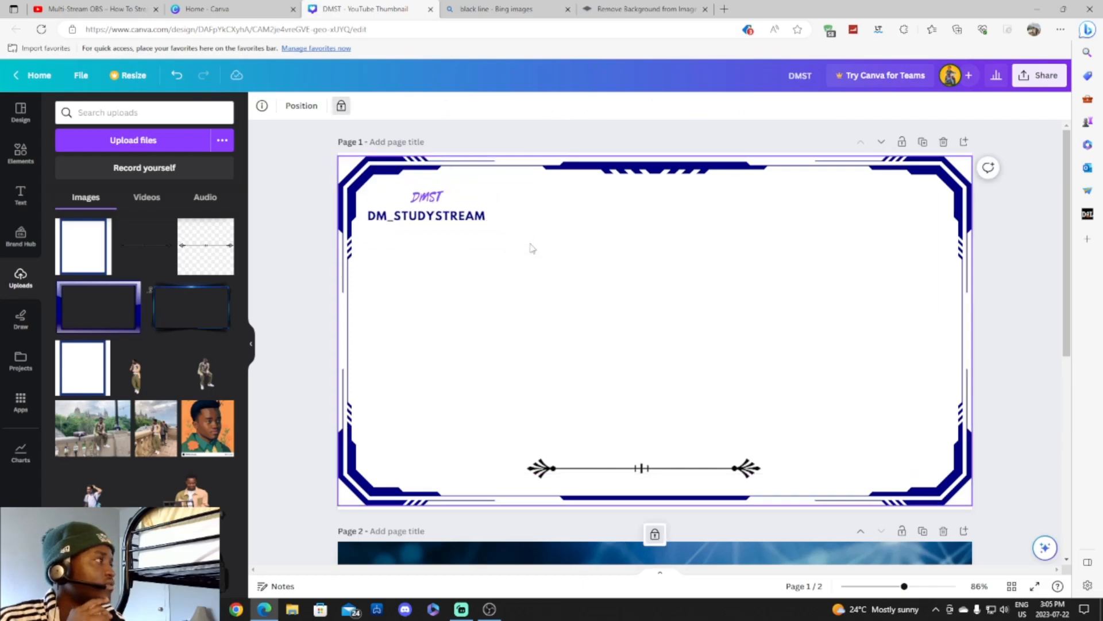
scroll(144, 345, "down", 5)
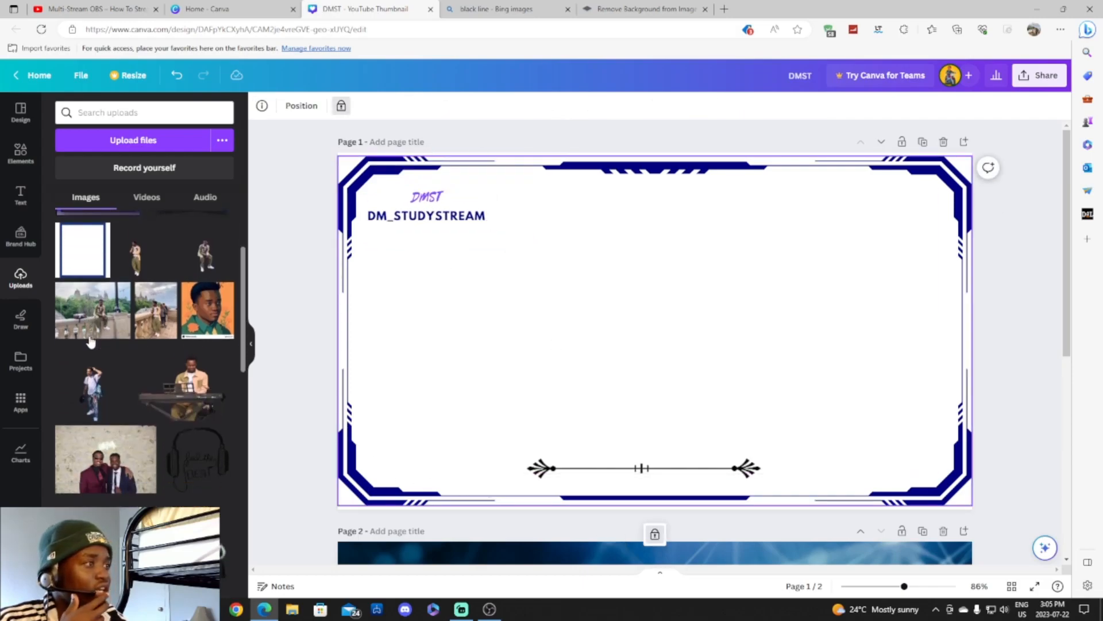
scroll(90, 341, "down", 10)
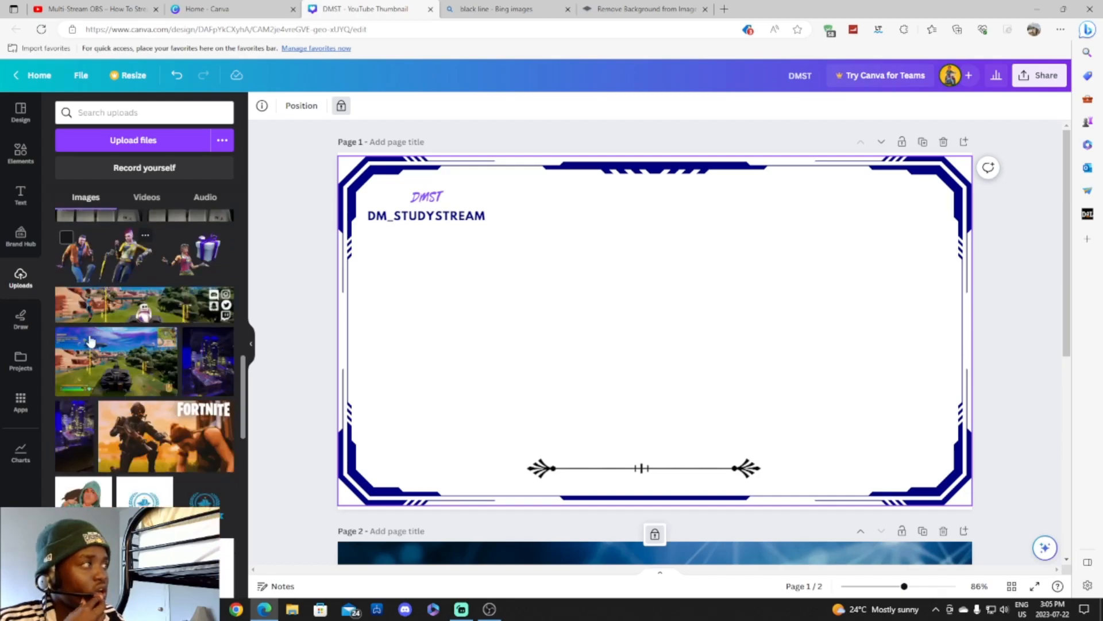
scroll(91, 343, "up", 3)
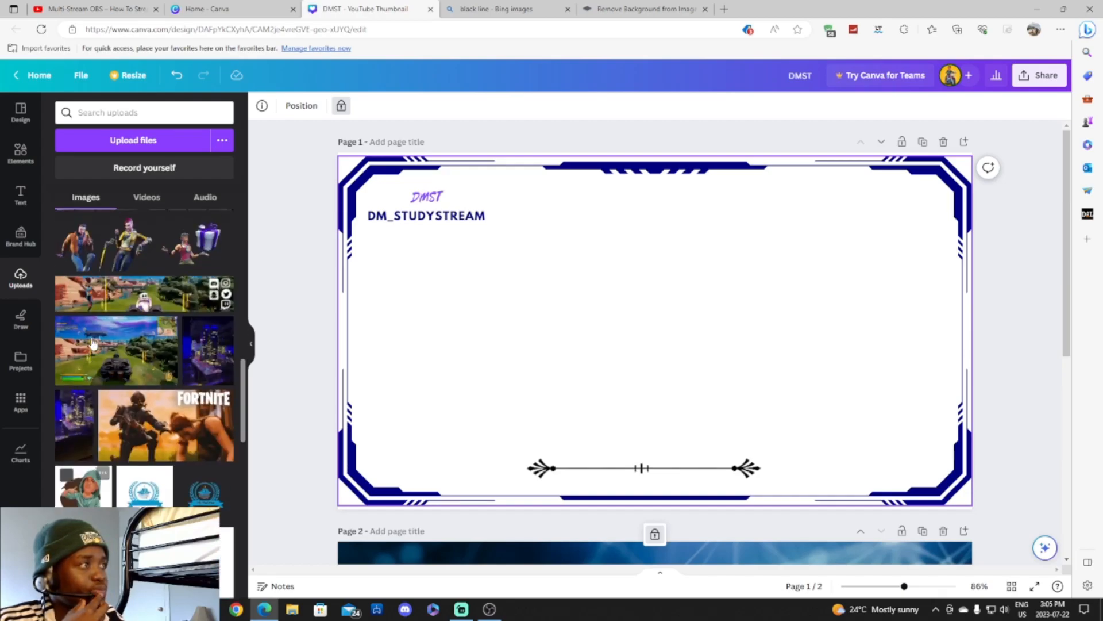
scroll(92, 342, "down", 3)
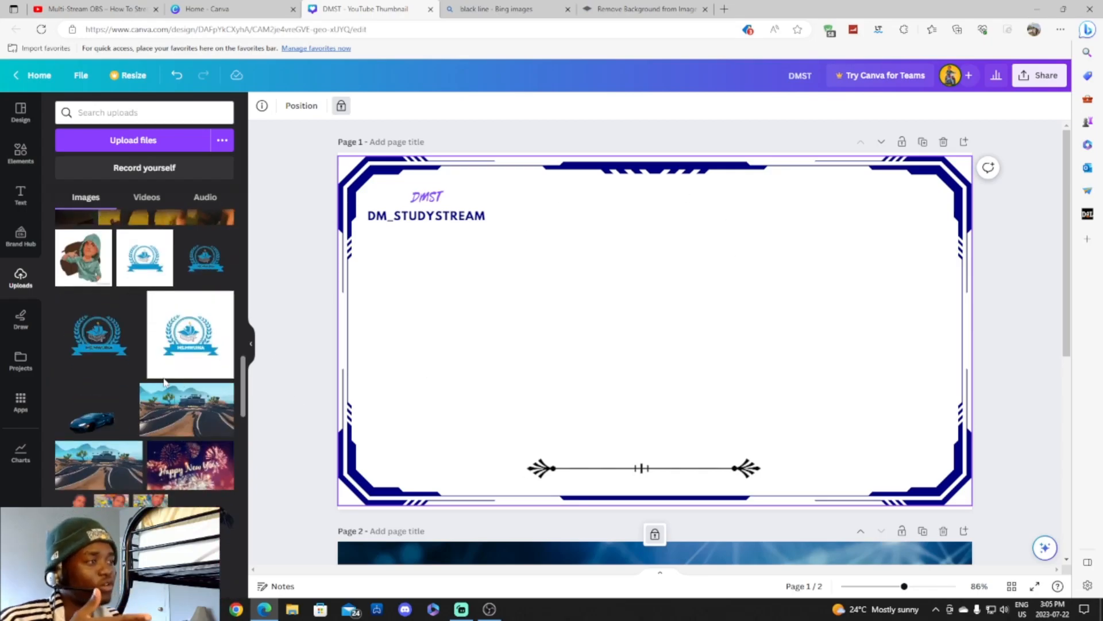
scroll(157, 381, "down", 10)
scroll(161, 381, "down", 5)
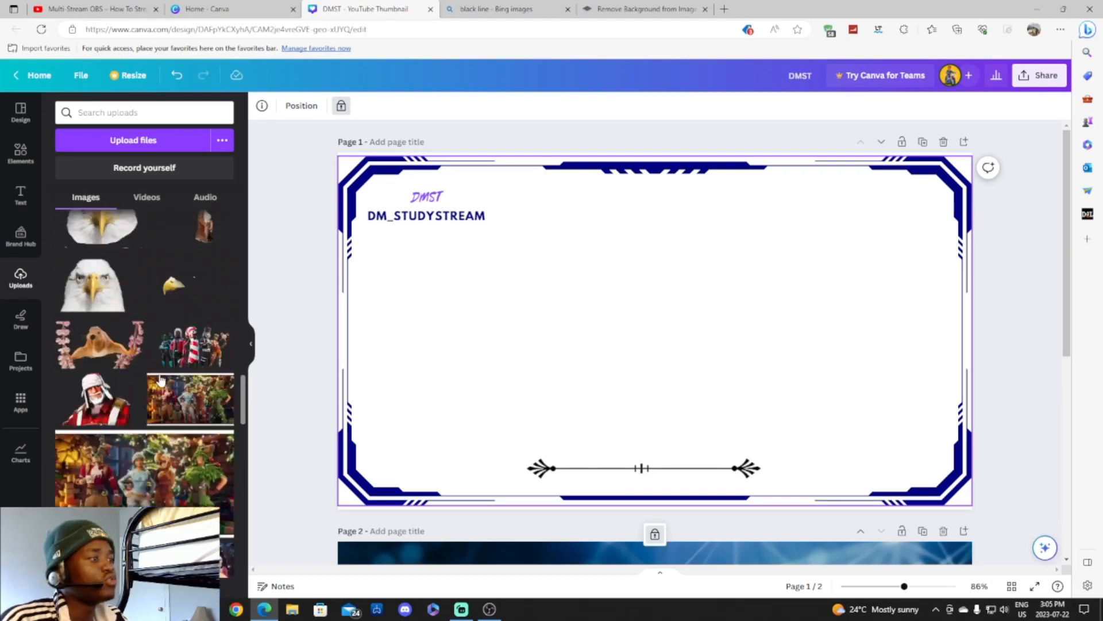
scroll(160, 379, "down", 10)
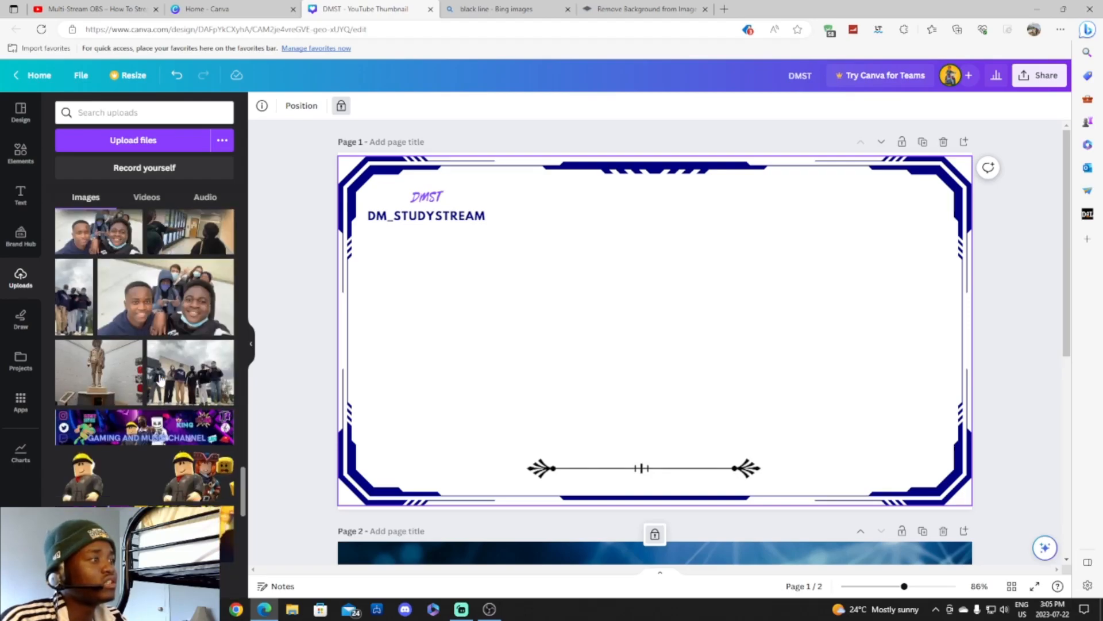
scroll(160, 379, "up", 10)
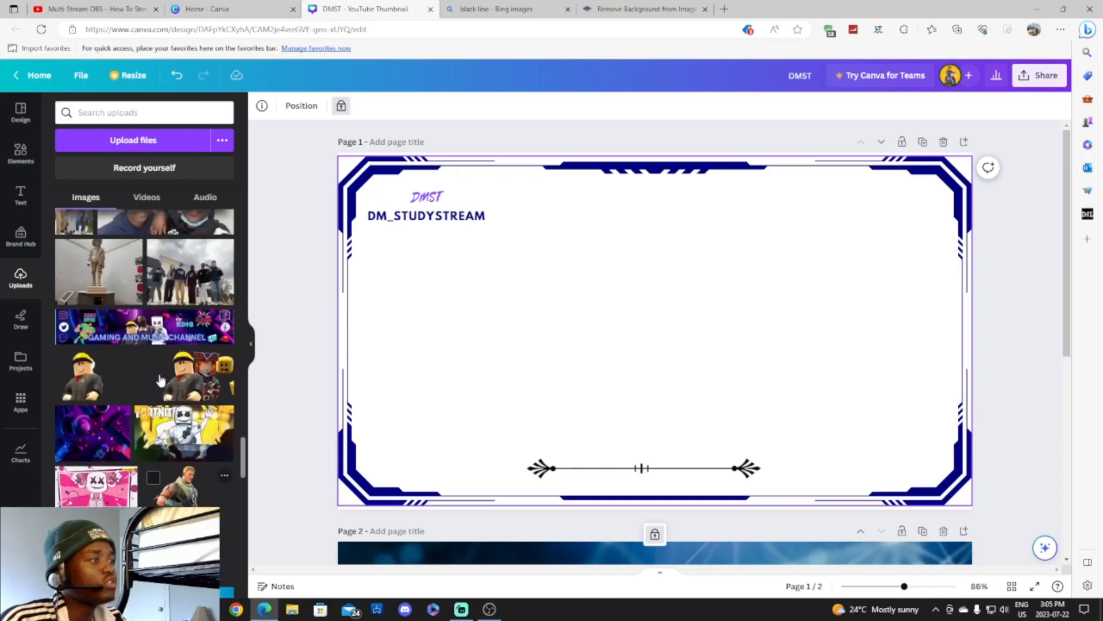
scroll(161, 376, "up", 5)
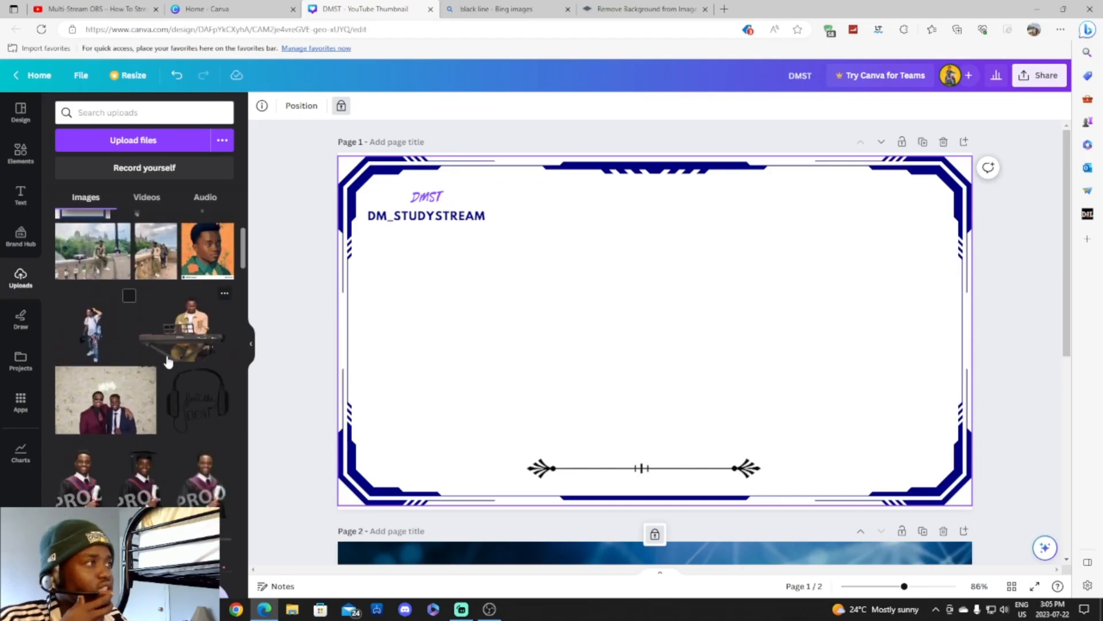
Try the keyboard-player photo on the page, delete it, remove page 2, and return to YouTube.
left_click_drag(176, 342, 526, 375)
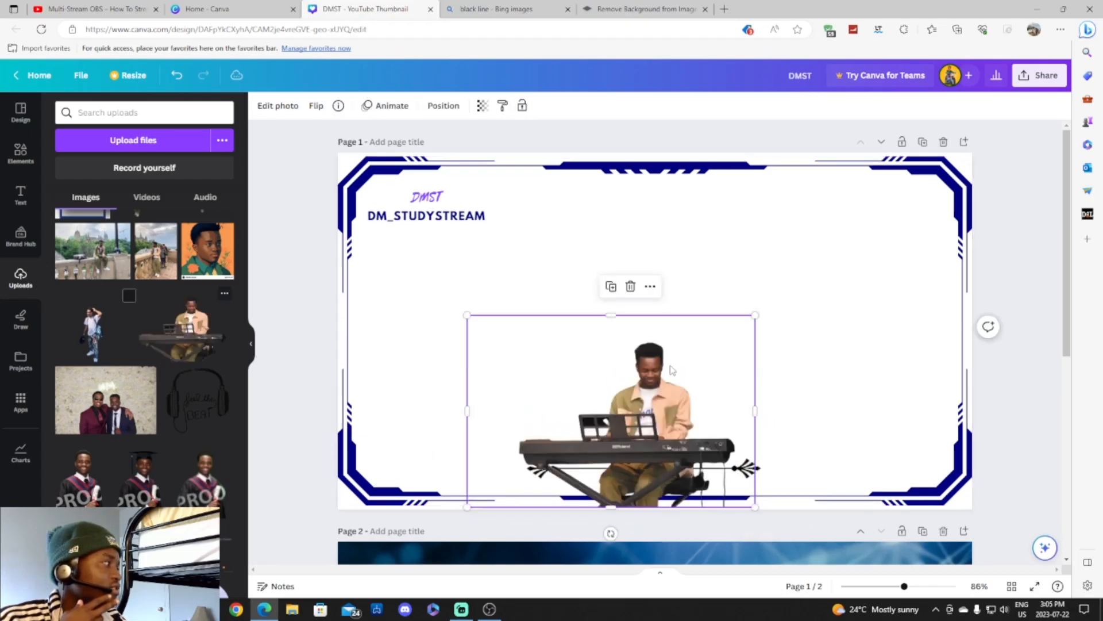
left_click_drag(671, 401, 595, 404)
key("Delete")
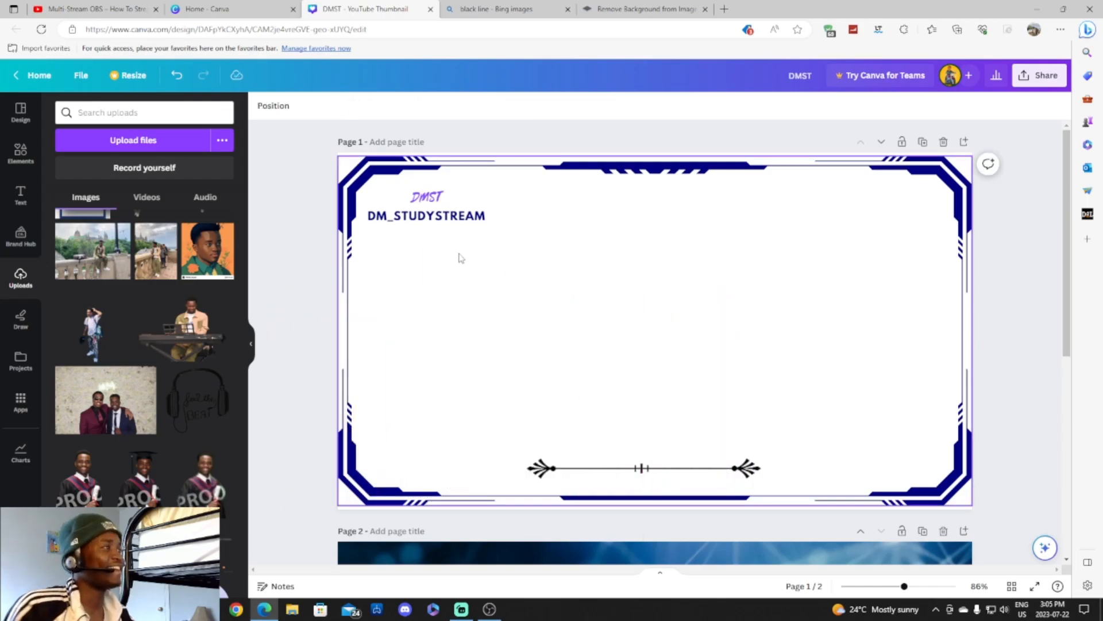
left_click(941, 532)
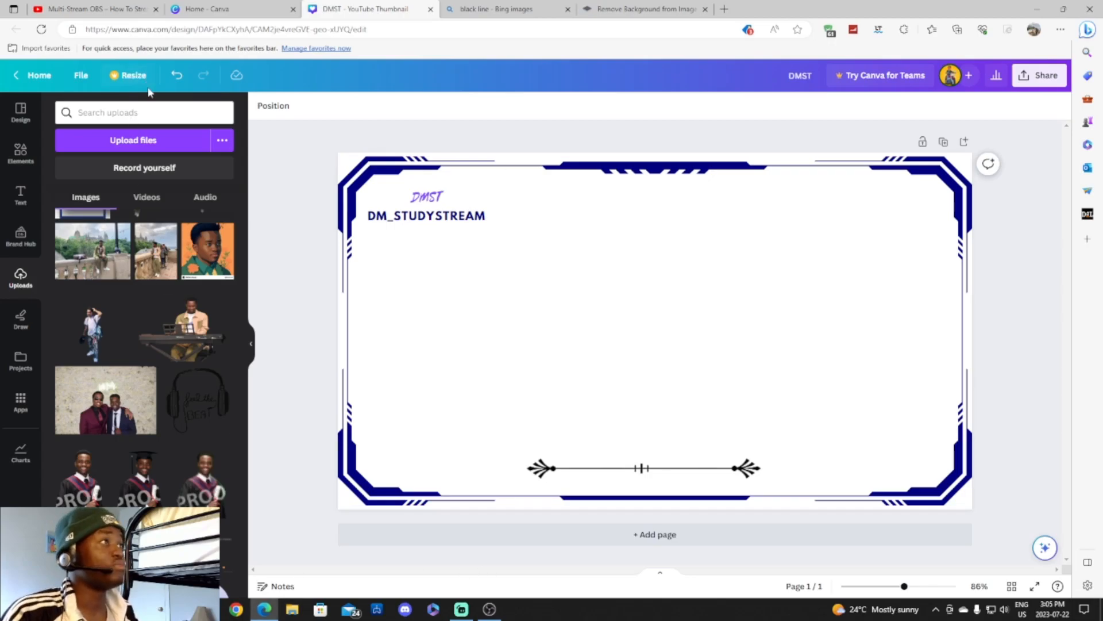
left_click(92, 8)
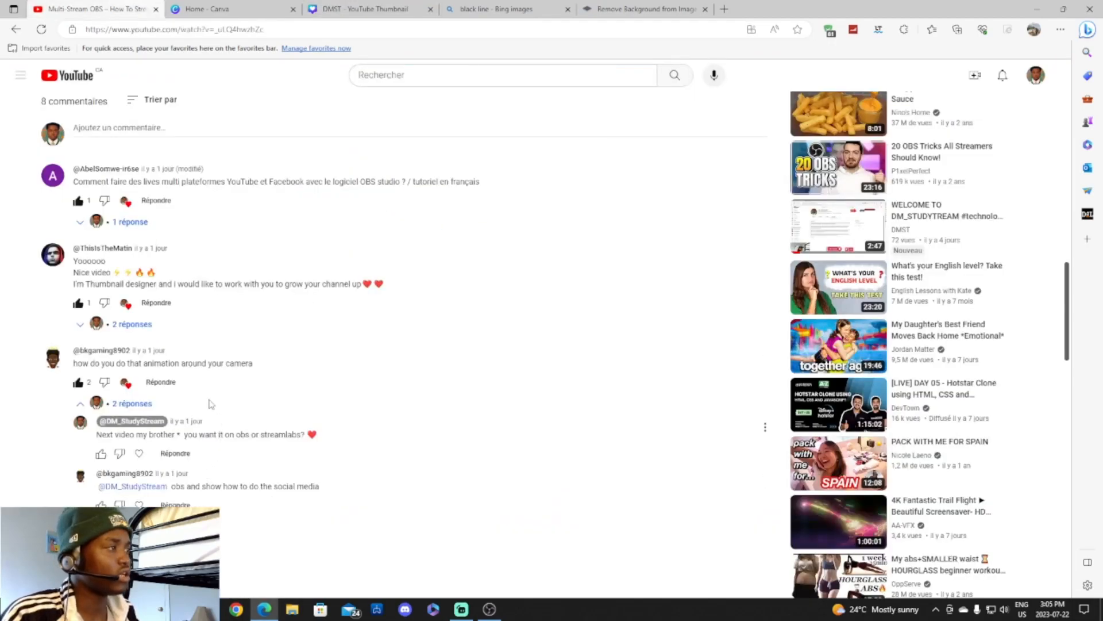
Close the Bing images and remove.bg tabs in Edge.
left_click(661, 11)
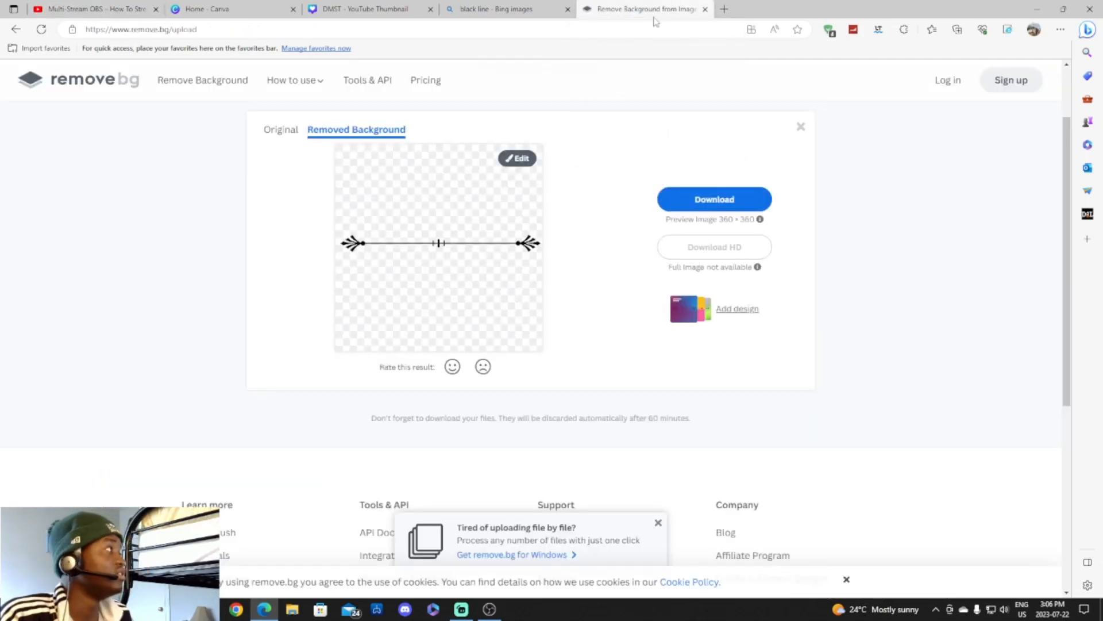
left_click(546, 12)
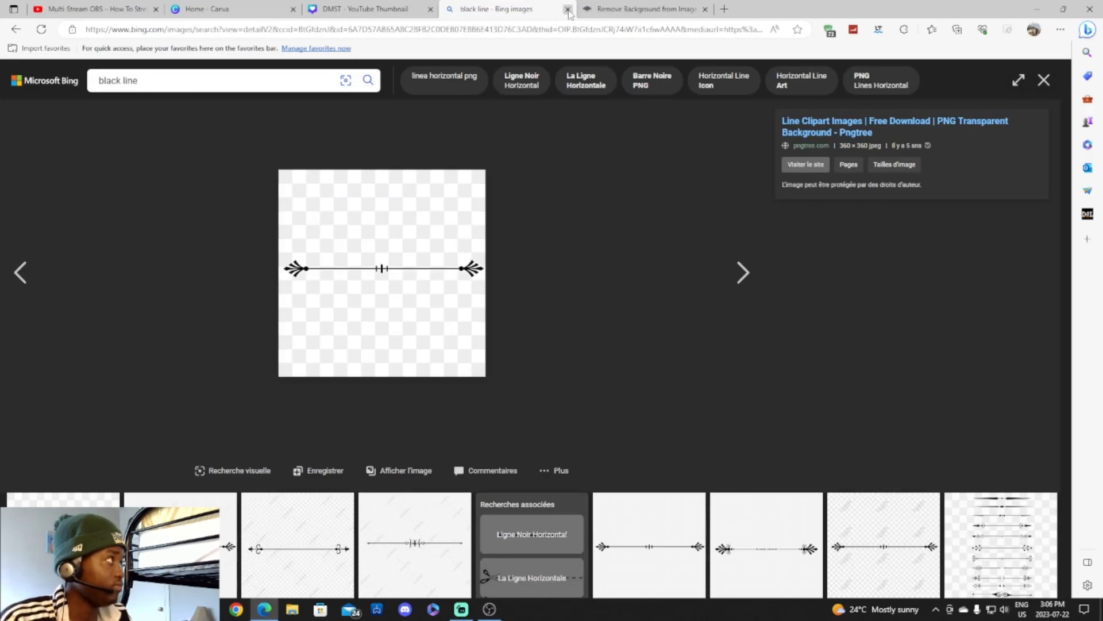
left_click(567, 10)
left_click(568, 10)
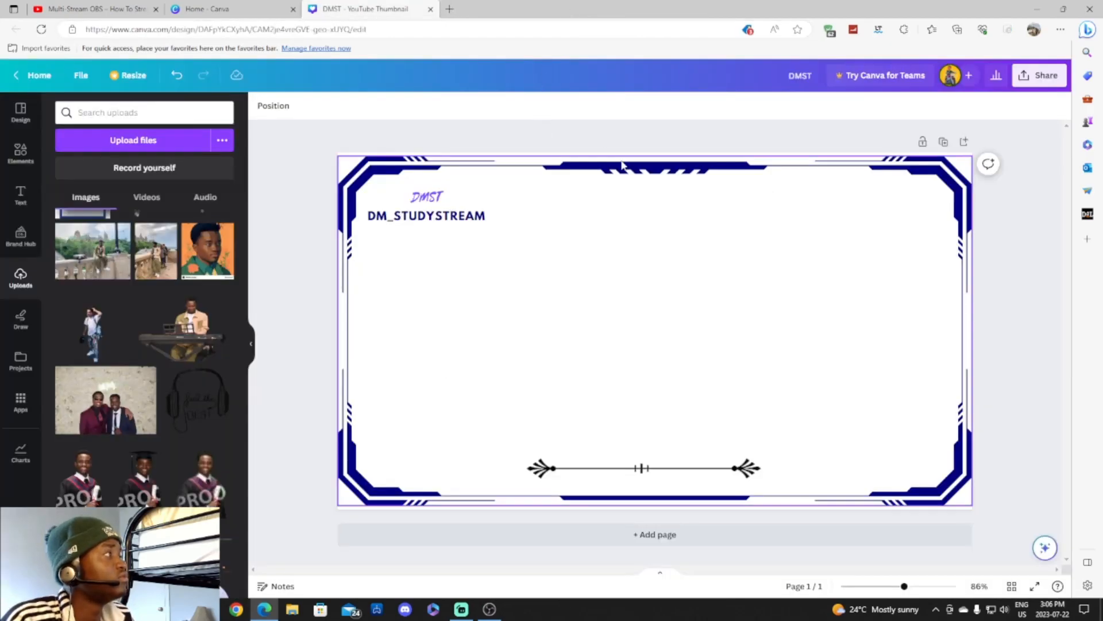
Export the design as a PNG named DMST.png and open the downloaded file.
left_click(1057, 80)
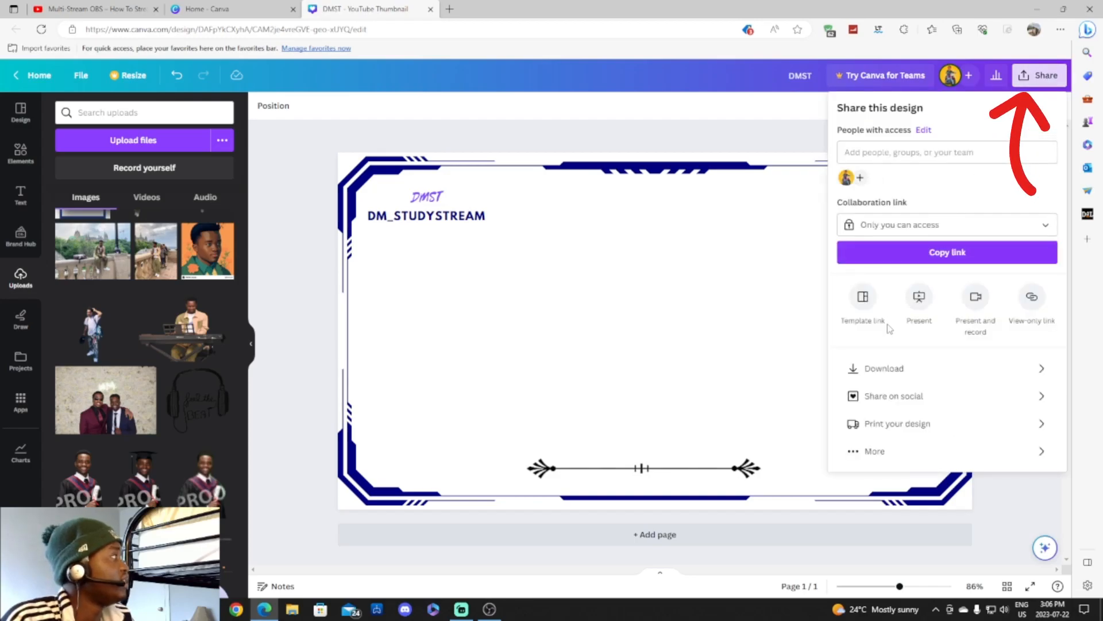
left_click(883, 373)
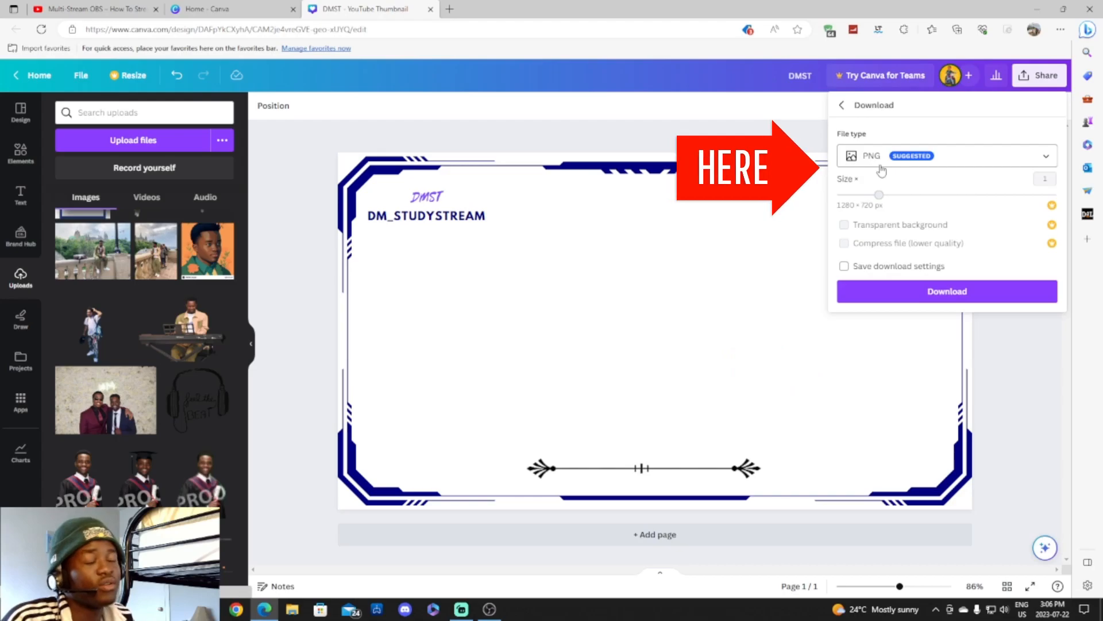
left_click(977, 297)
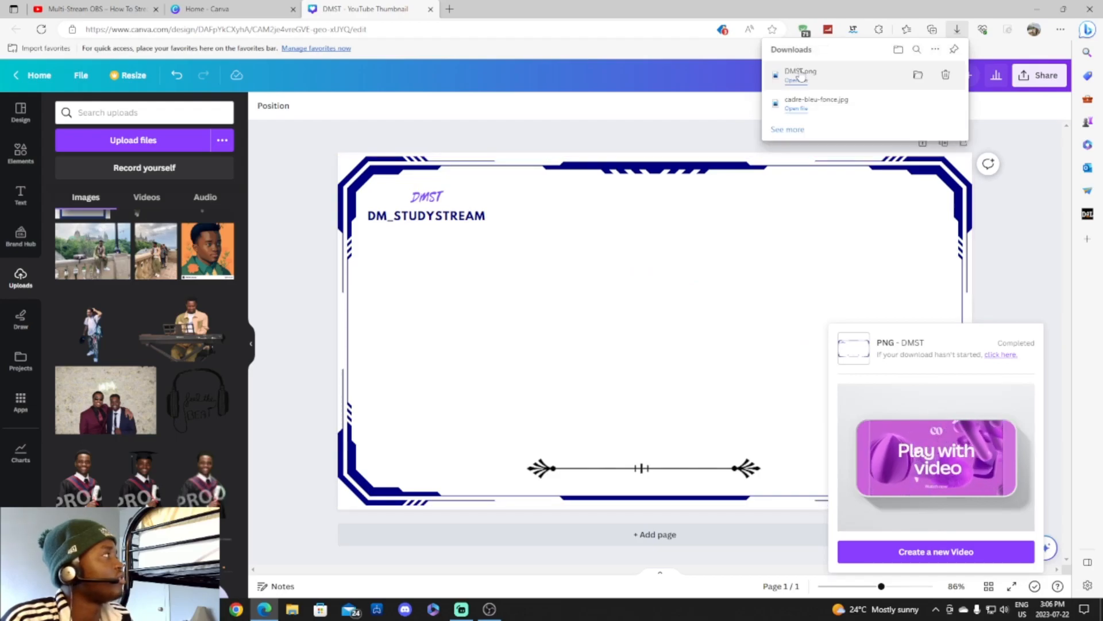
left_click(797, 81)
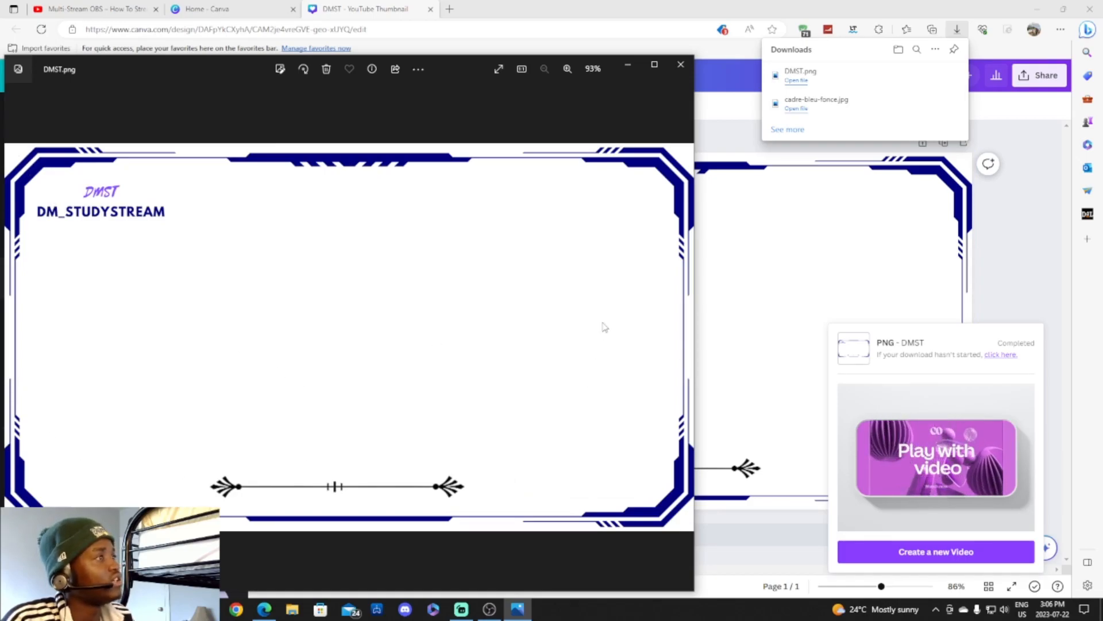
Close the image viewer, open remove.bg in a new tab, and close the YouTube thumbnail and Canva tabs.
left_click(678, 67)
left_click(449, 9)
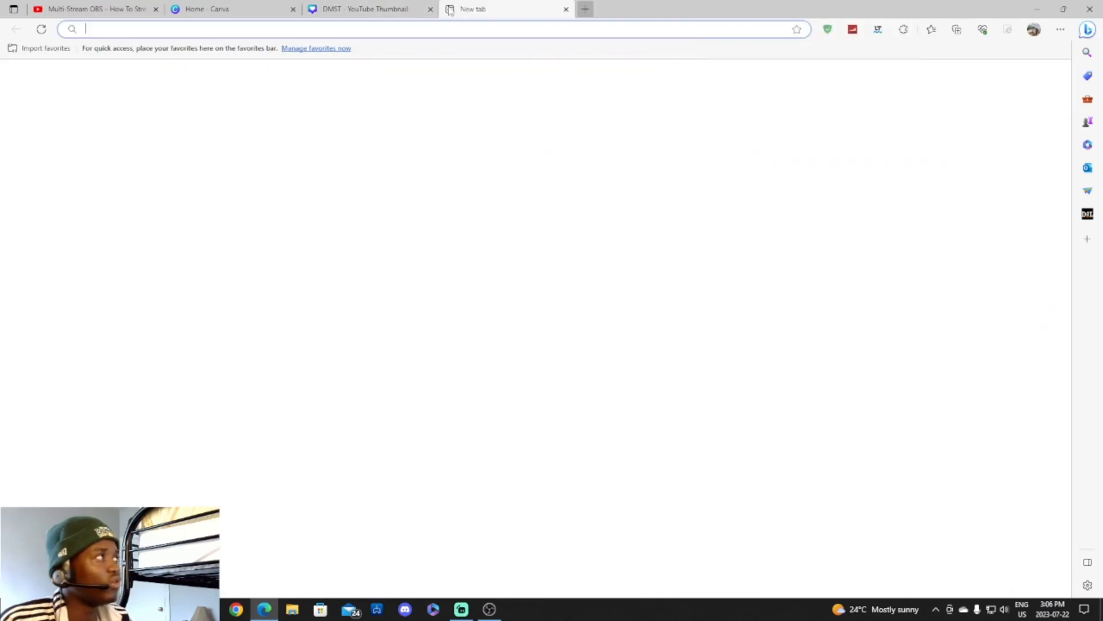
type("re")
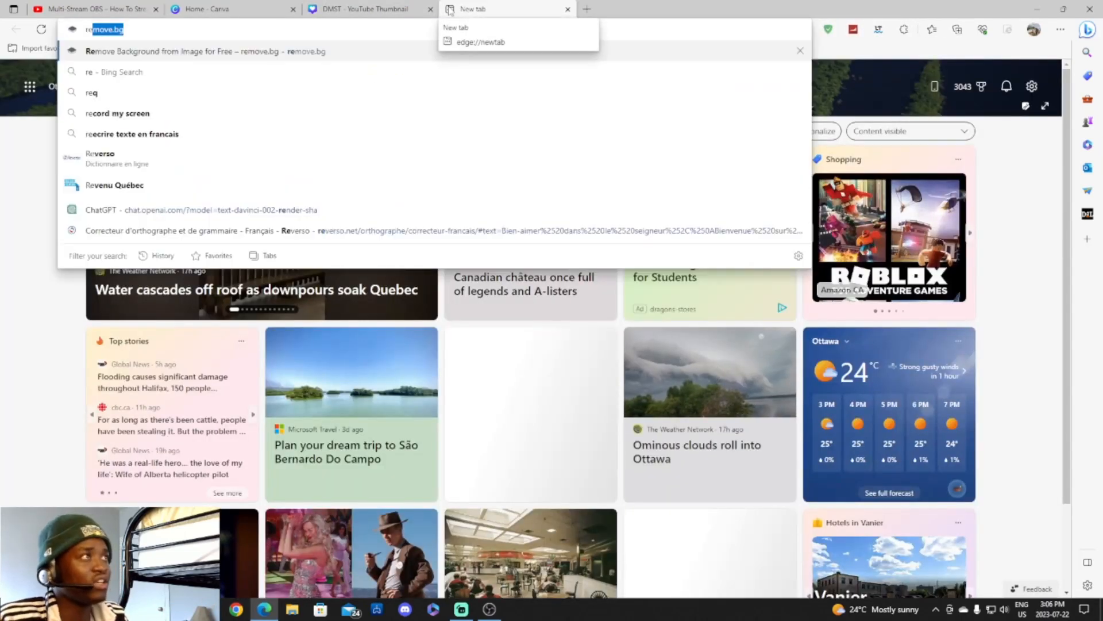
key("Return")
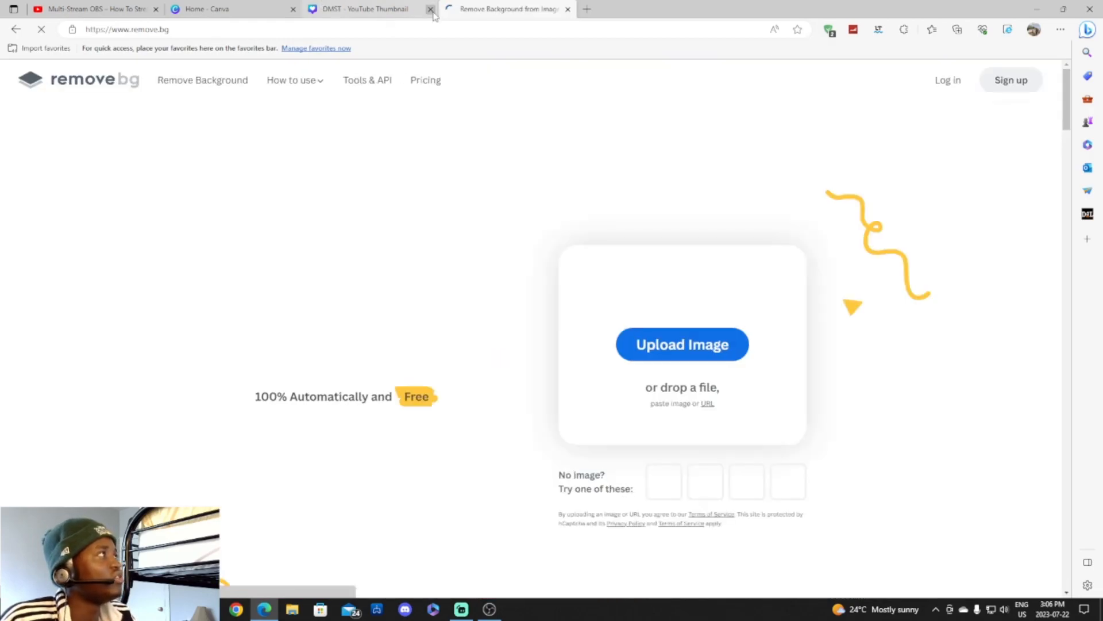
middle_click(315, 11)
left_click(283, 12)
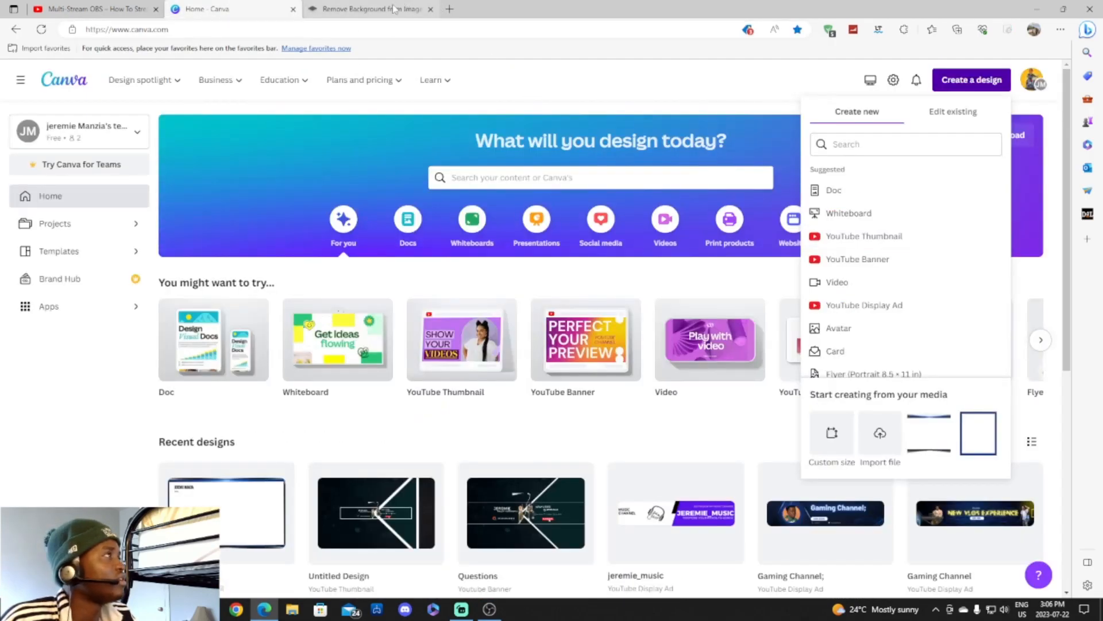
left_click(294, 10)
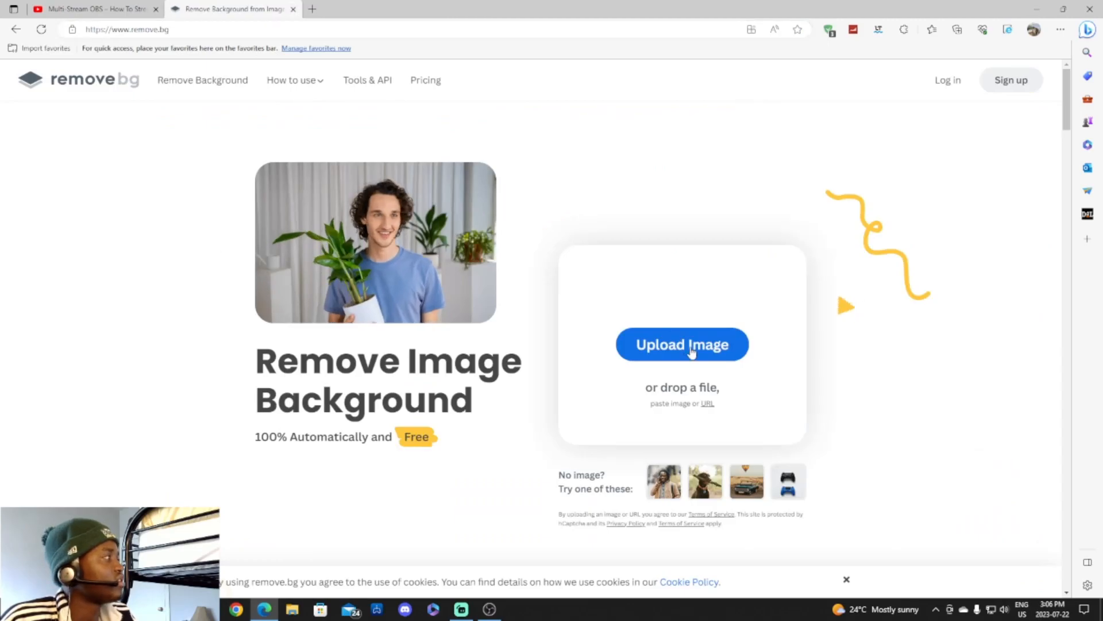
Upload the DMST image from the computer to remove.bg.
left_click(690, 349)
left_click(535, 129)
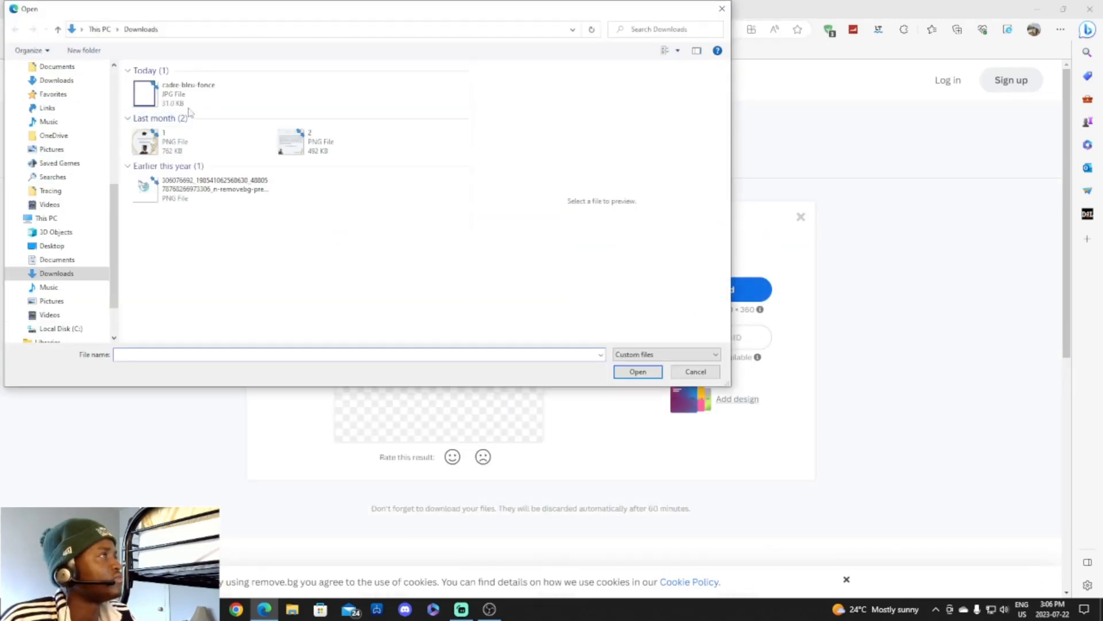
left_click(170, 101)
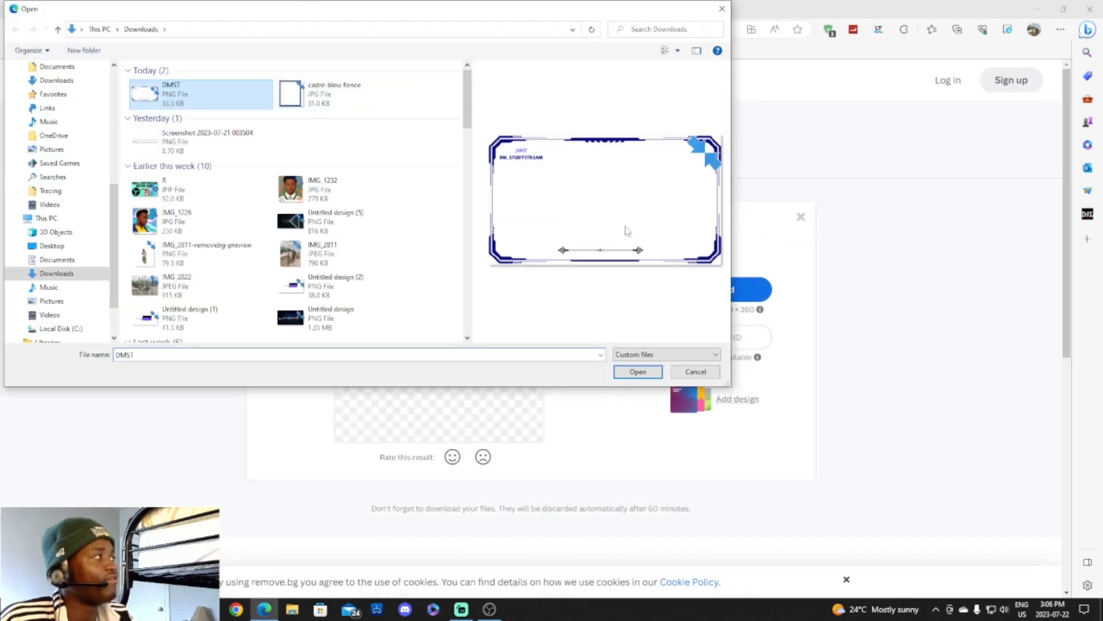
left_click(652, 374)
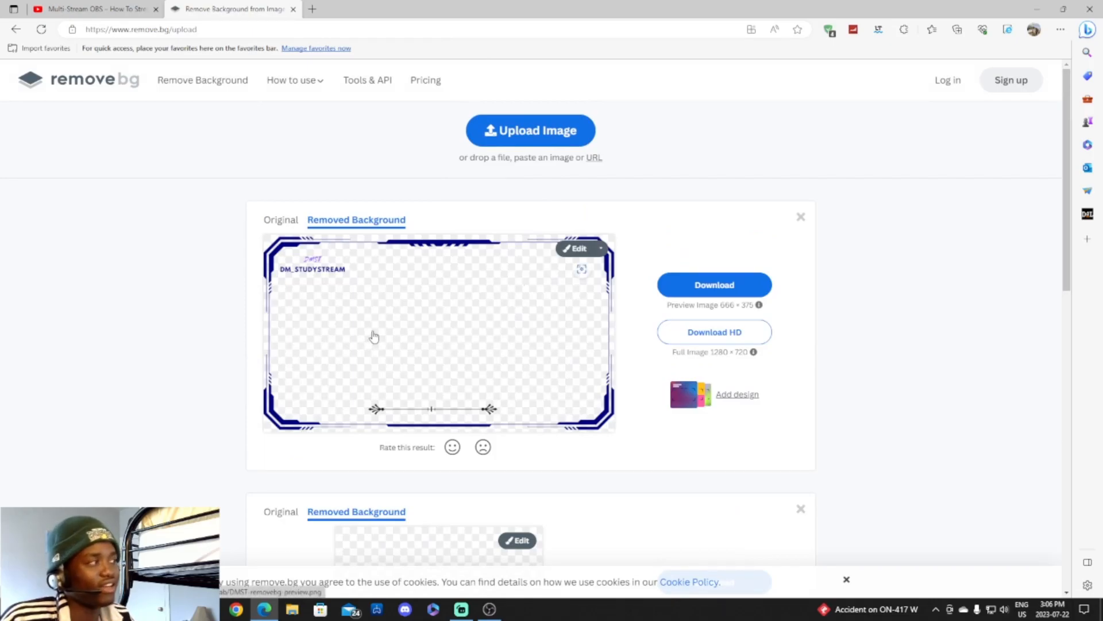
Download DMST-removebg-preview.png, preview it, then switch to OBS Studio.
left_click(374, 336)
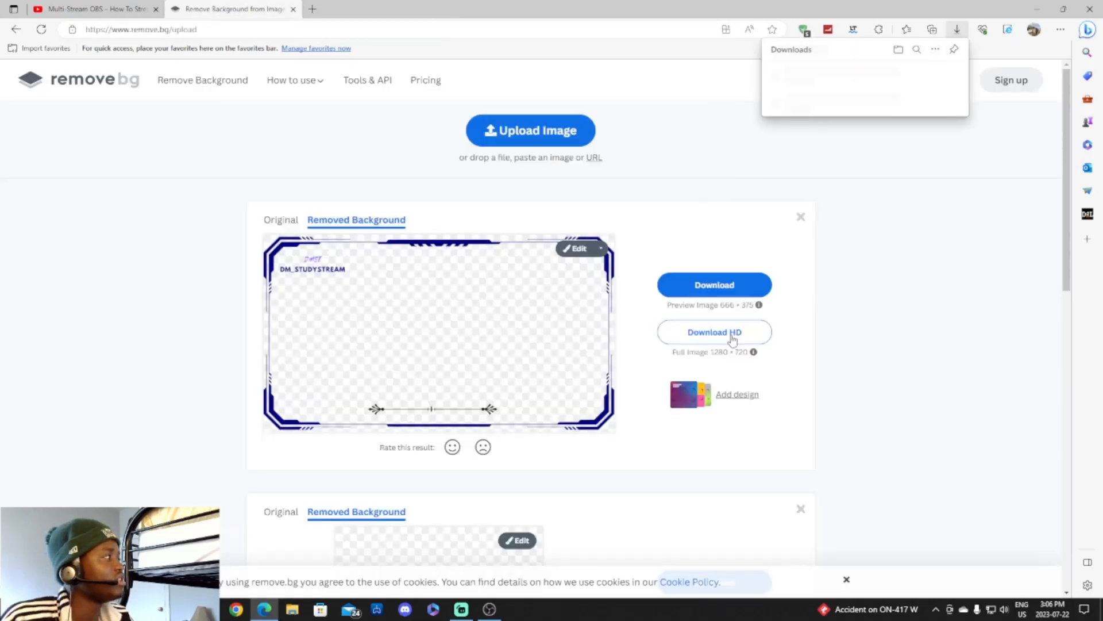
left_click(796, 80)
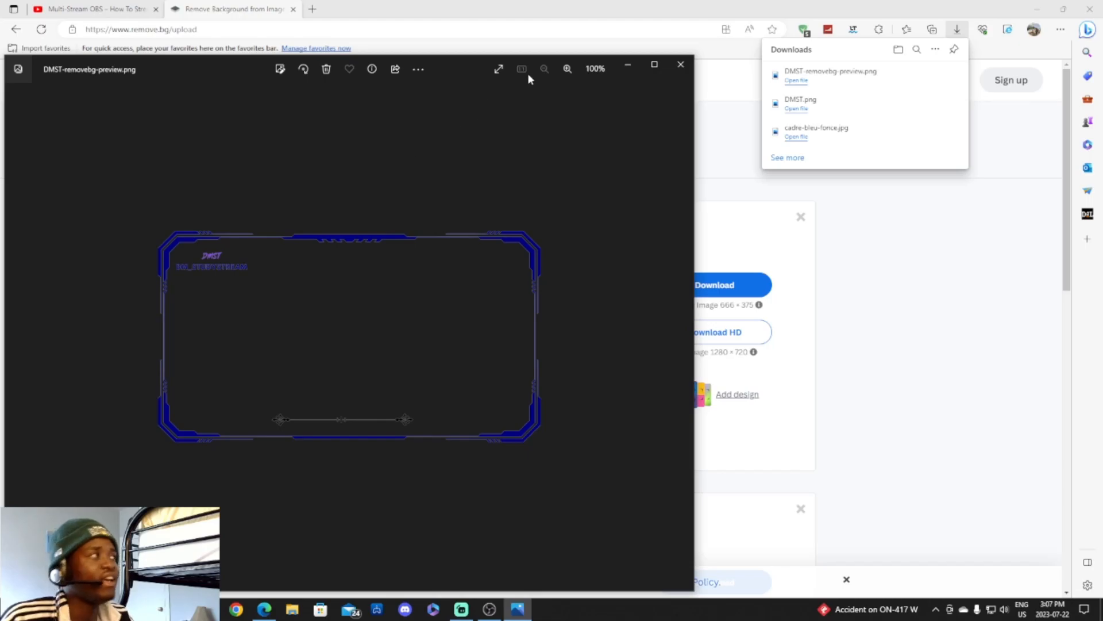
left_click(680, 65)
left_click(967, 33)
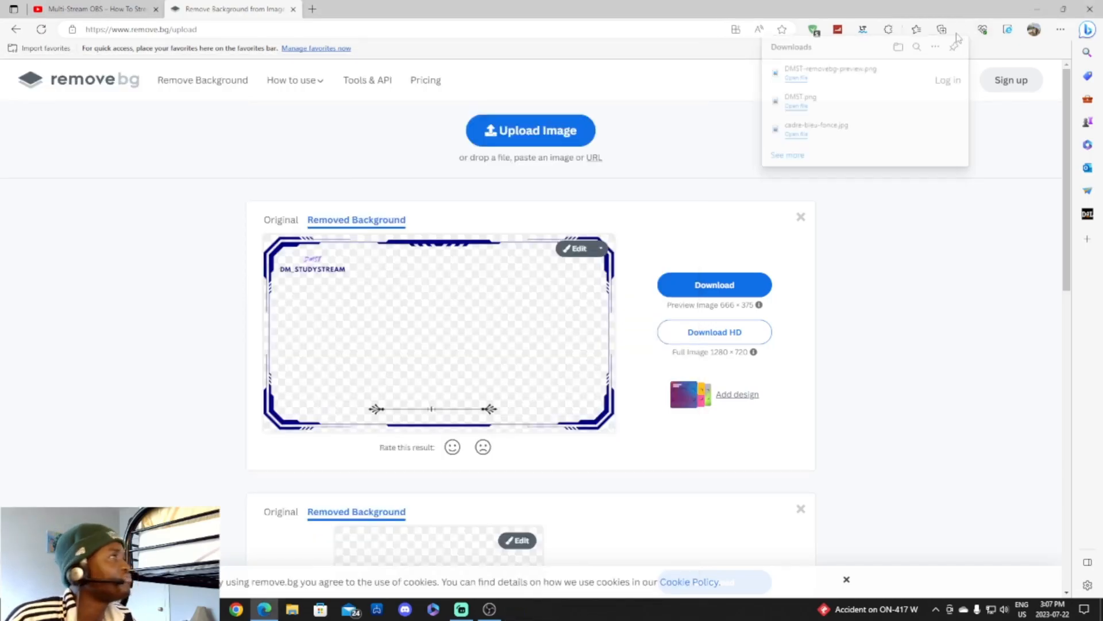
left_click(489, 609)
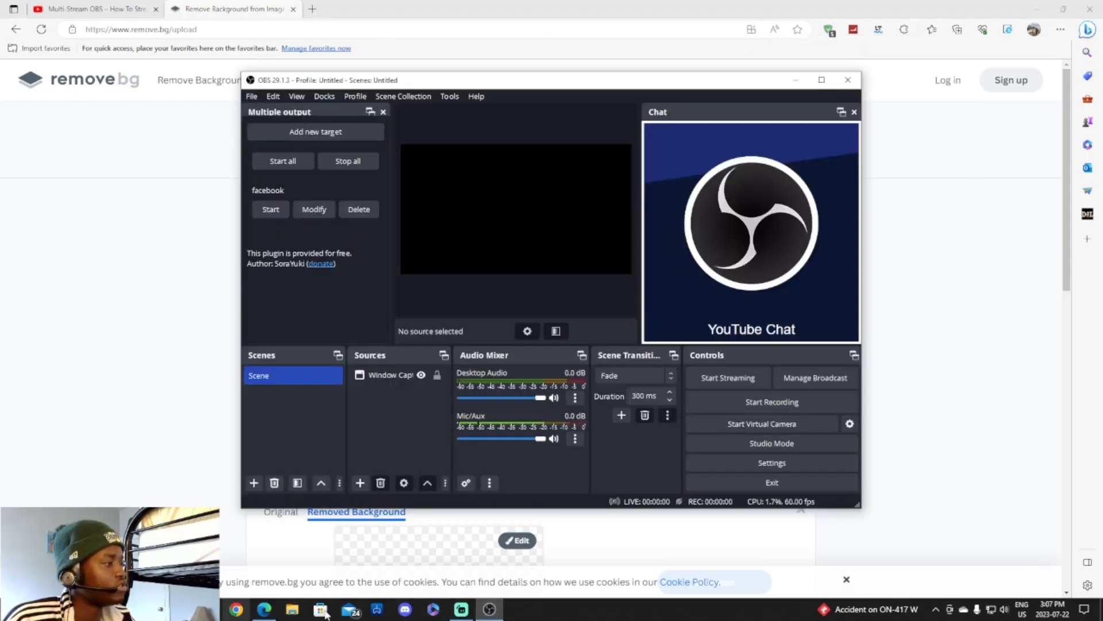
Maximize the OBS window and choose Image from the Sources add menu.
left_click(461, 609)
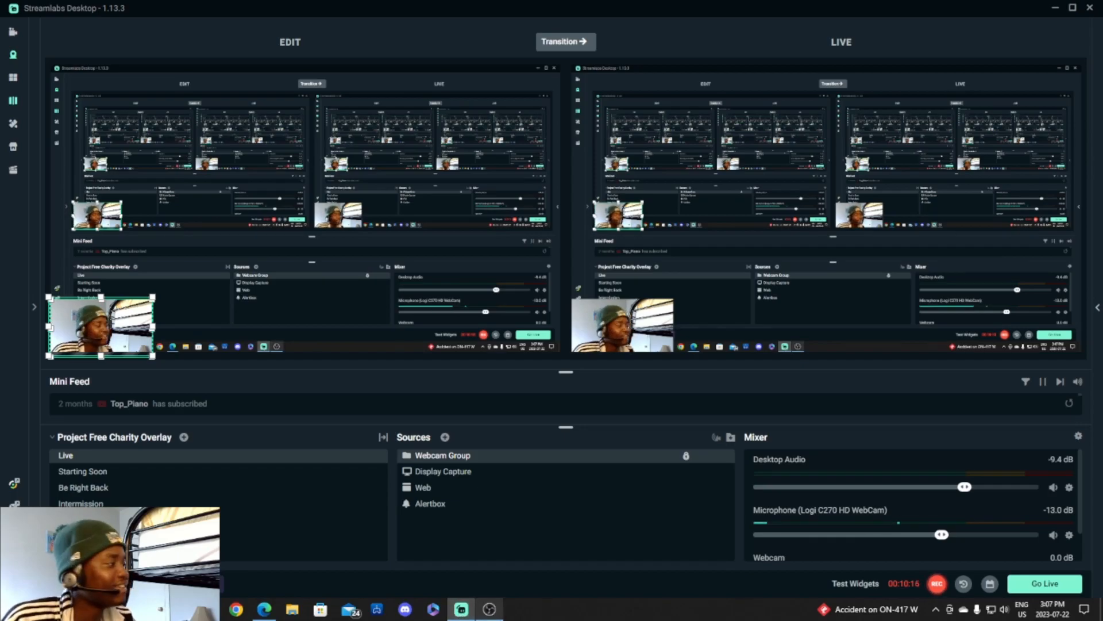
left_click(489, 609)
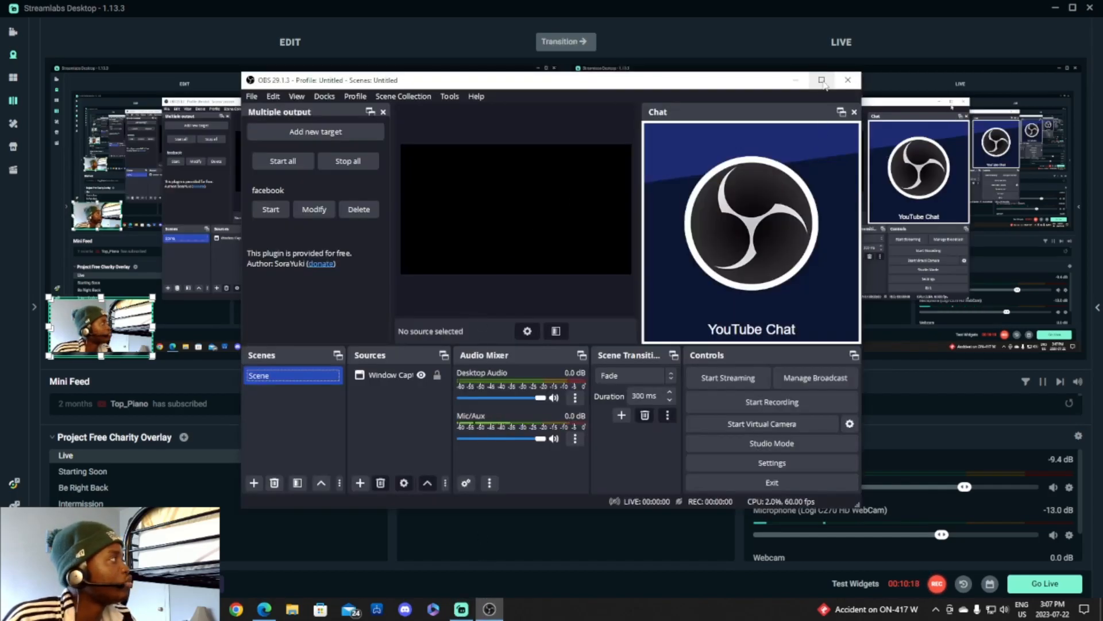
left_click(821, 80)
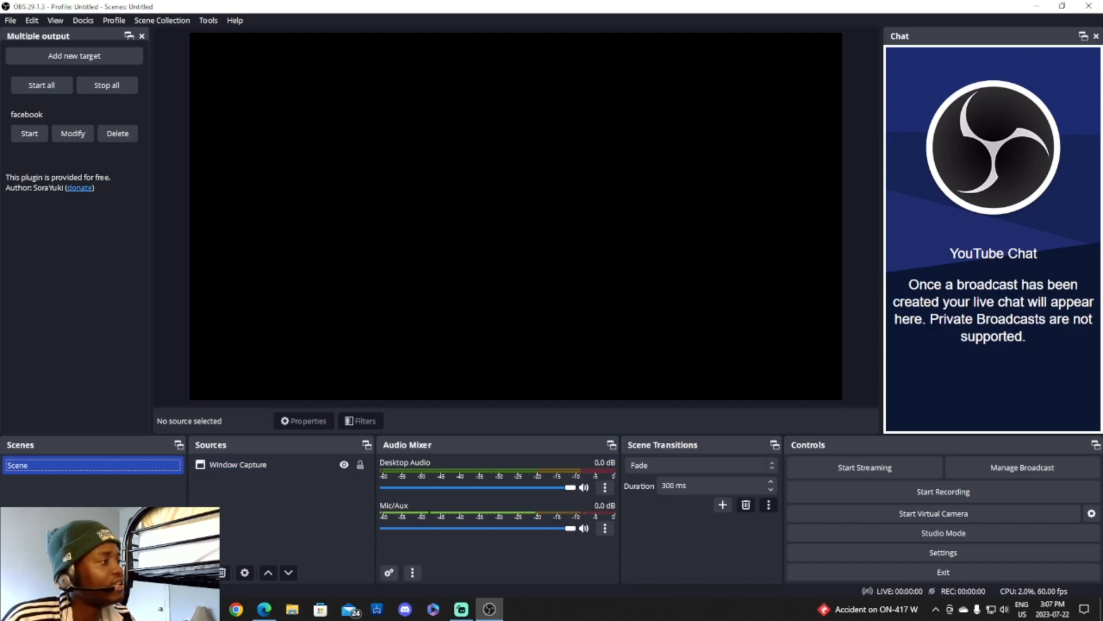
left_click(202, 572)
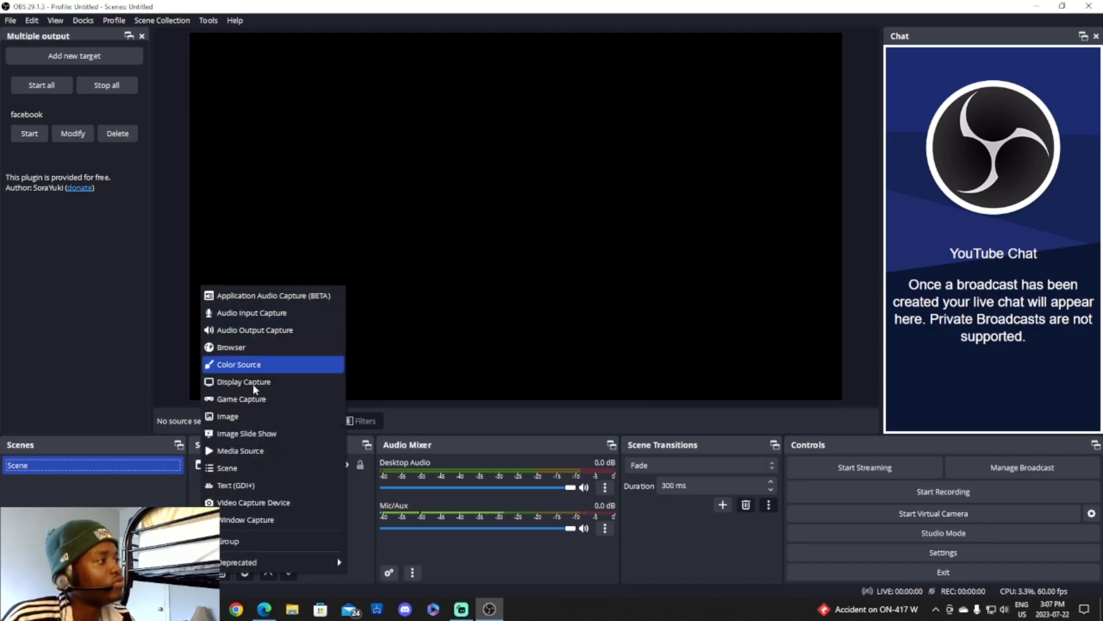
left_click(248, 419)
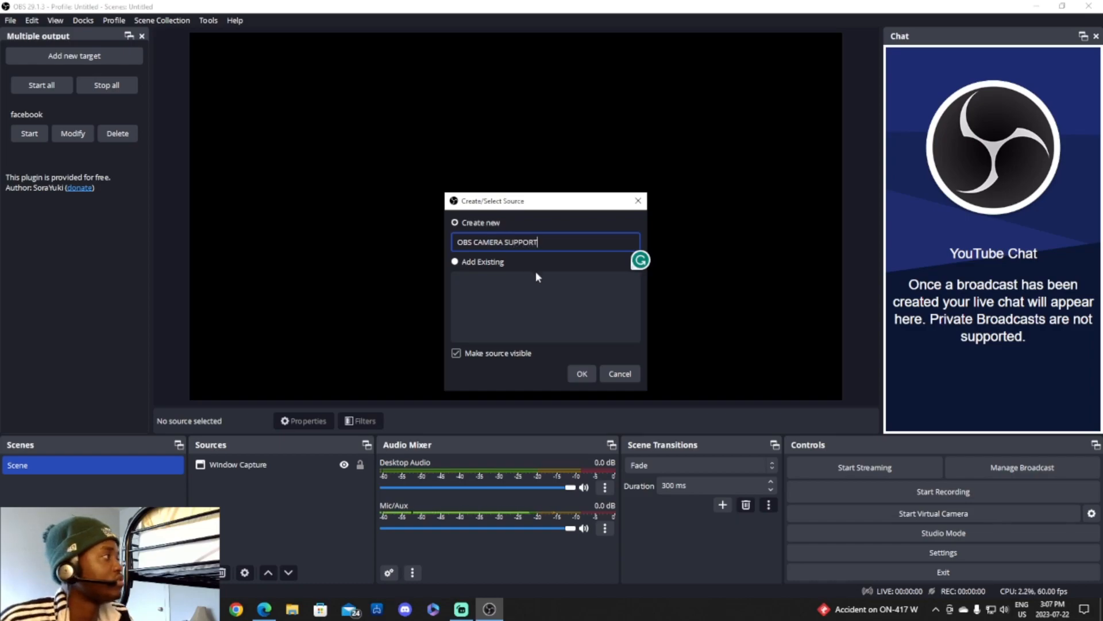
Create the OBS CAMERA SUPPORT image source loading DMST-removebg-preview.png from Downloads.
left_click(588, 377)
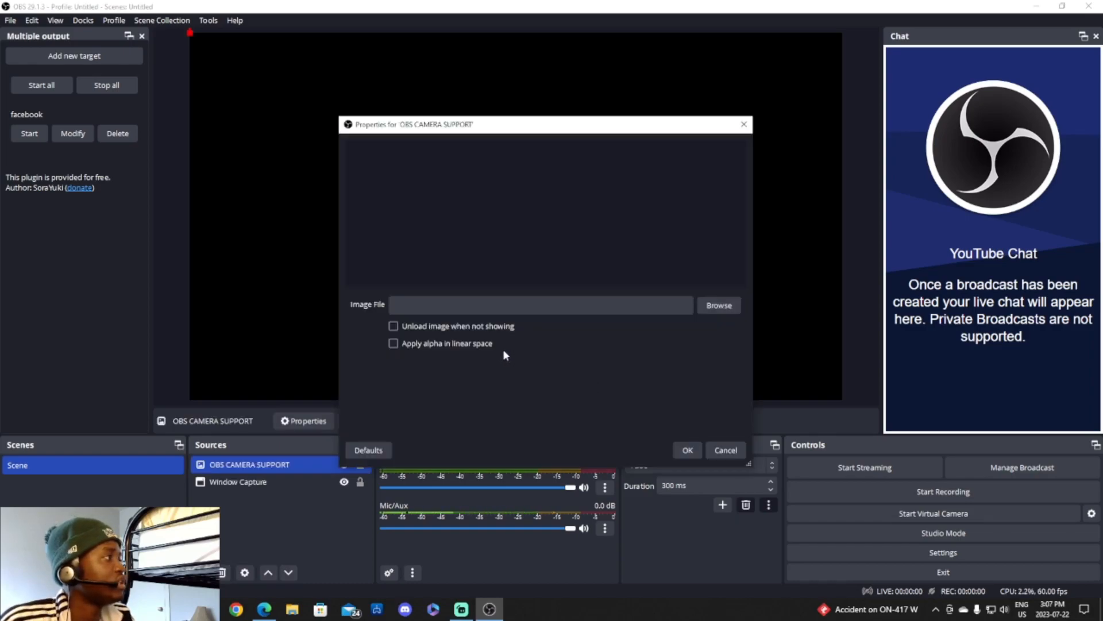
left_click(725, 310)
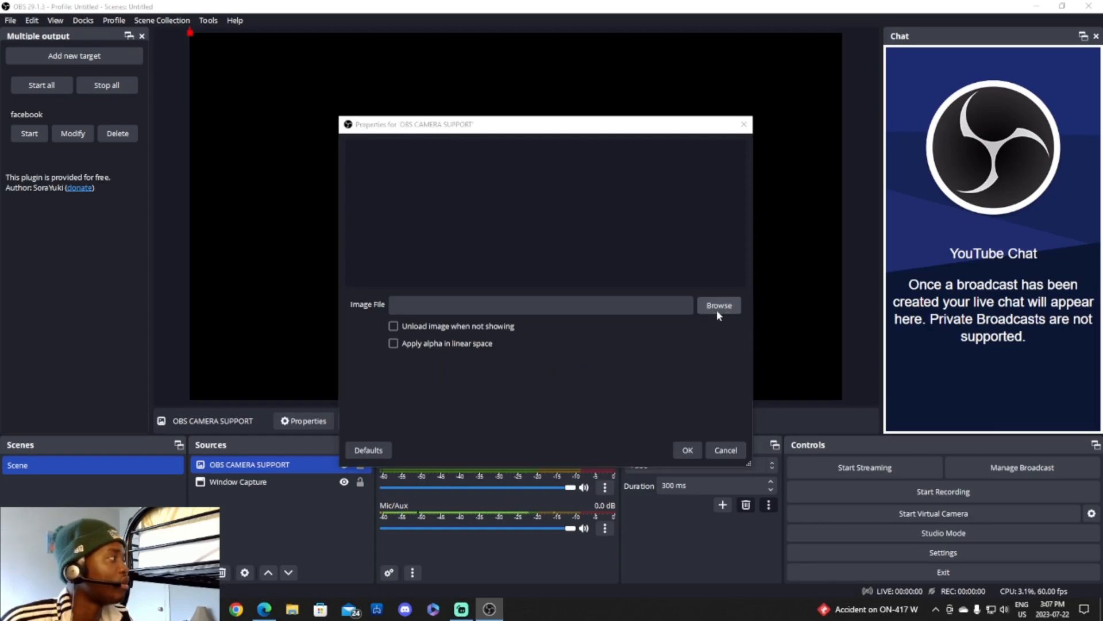
left_click(877, 142)
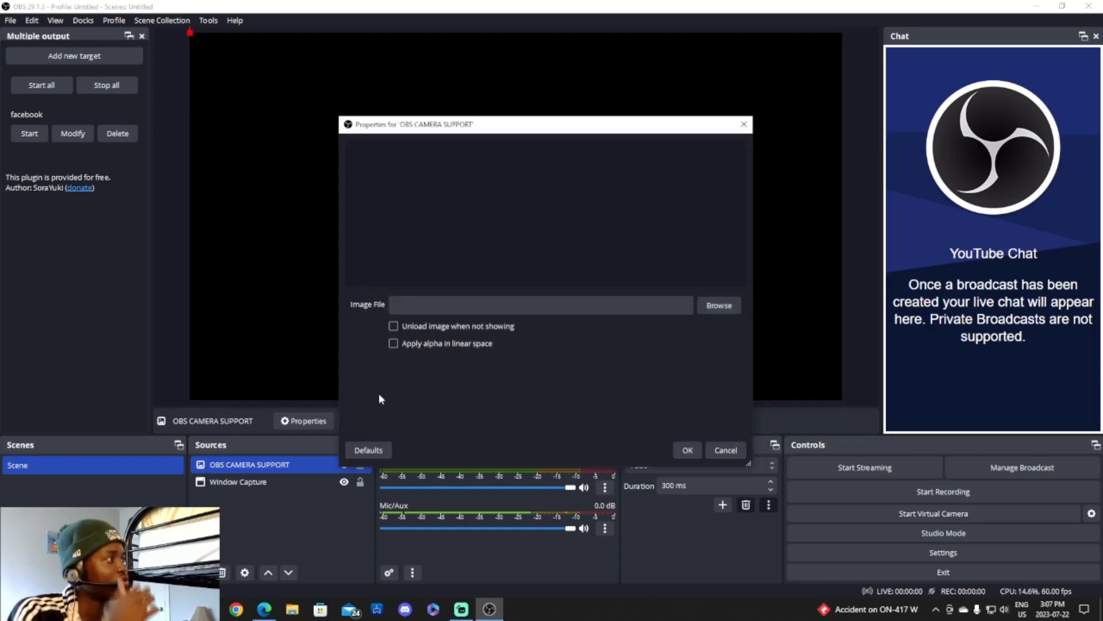
left_click(705, 311)
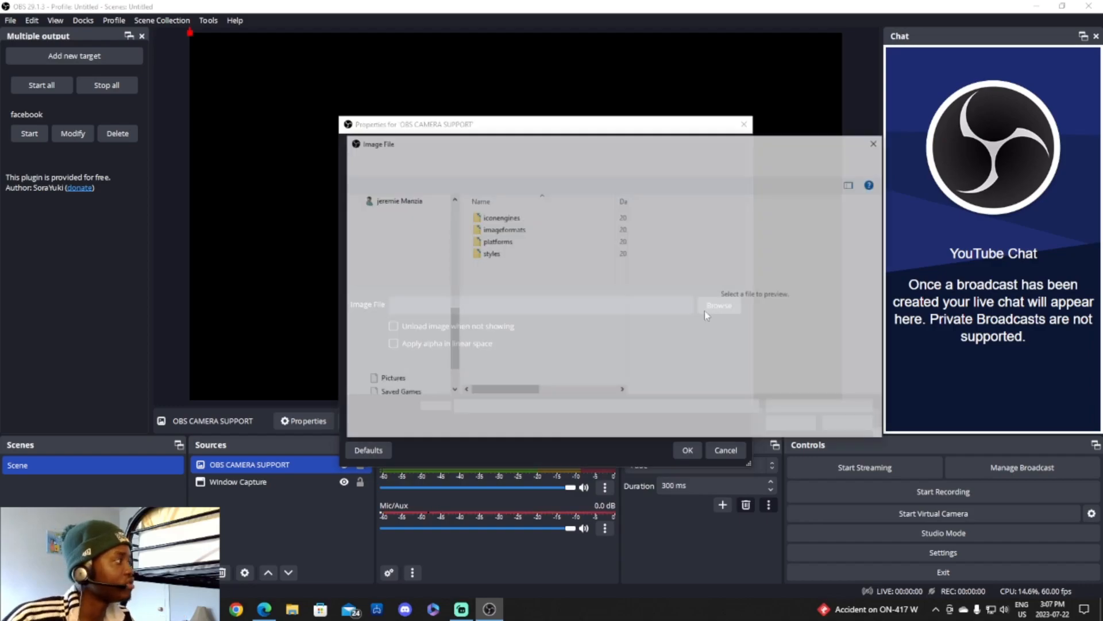
left_click(395, 324)
left_click(504, 233)
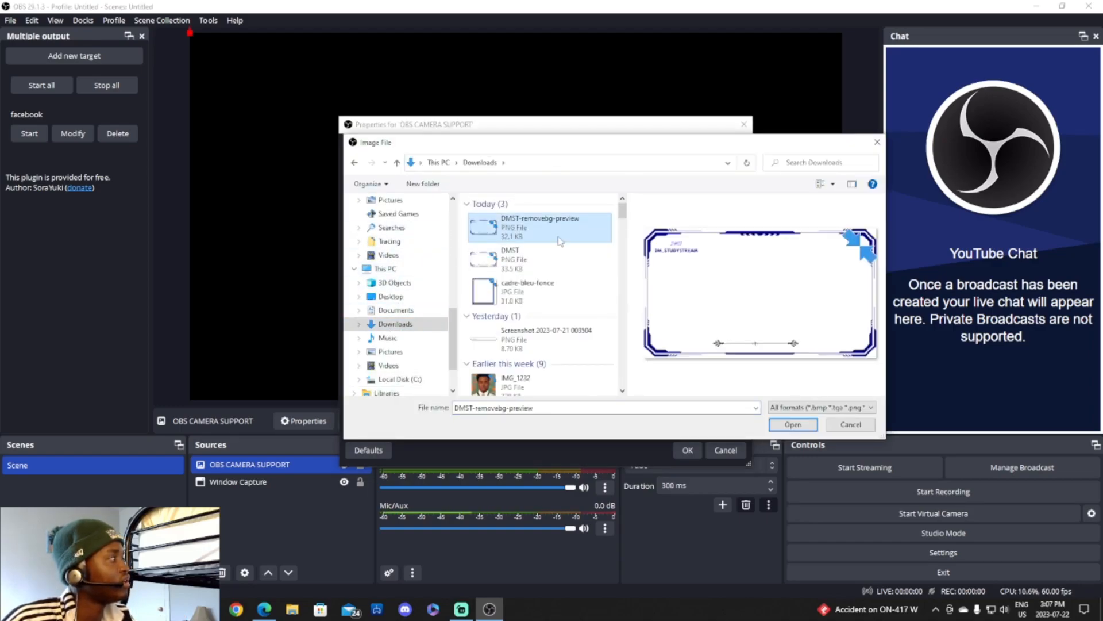
left_click(802, 425)
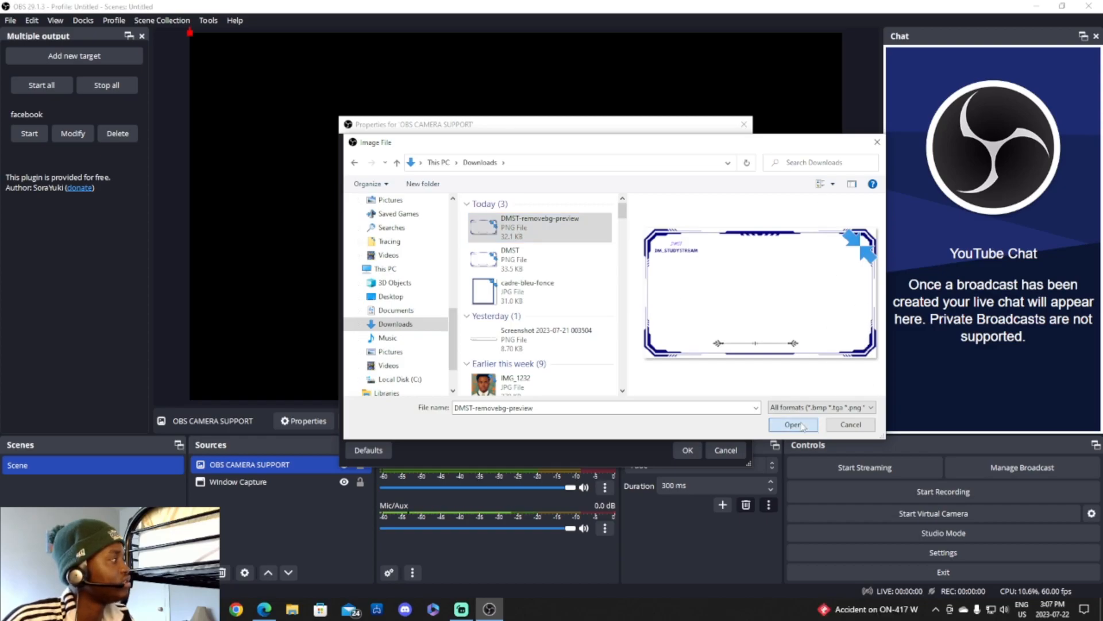
left_click(688, 449)
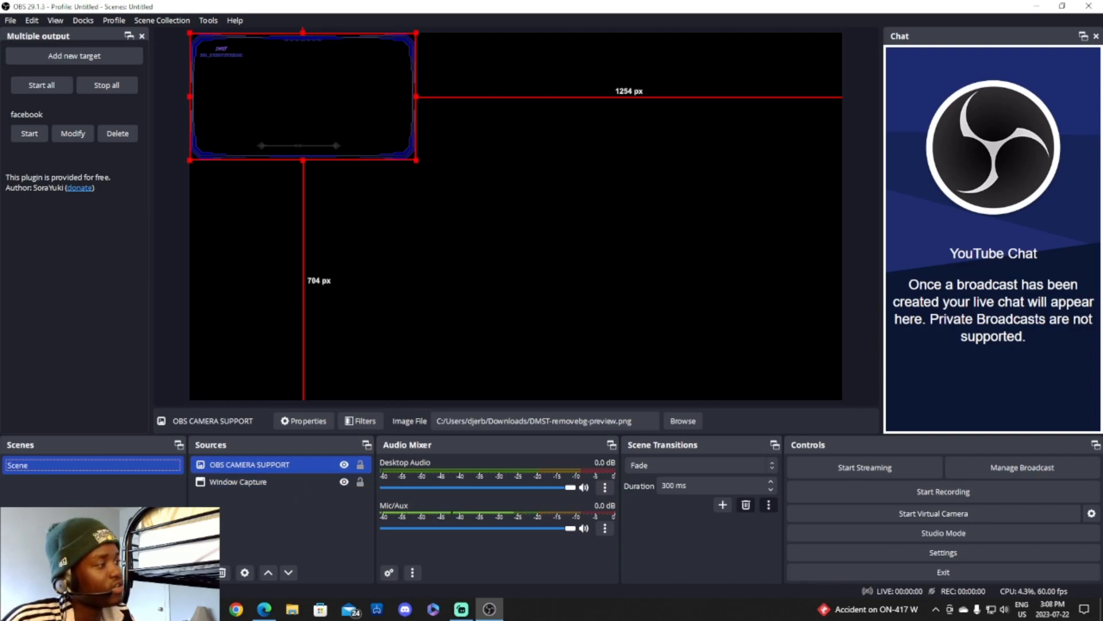
Drag the frame image to the lower-left of the preview and shrink it with its corner handle.
left_click(199, 572)
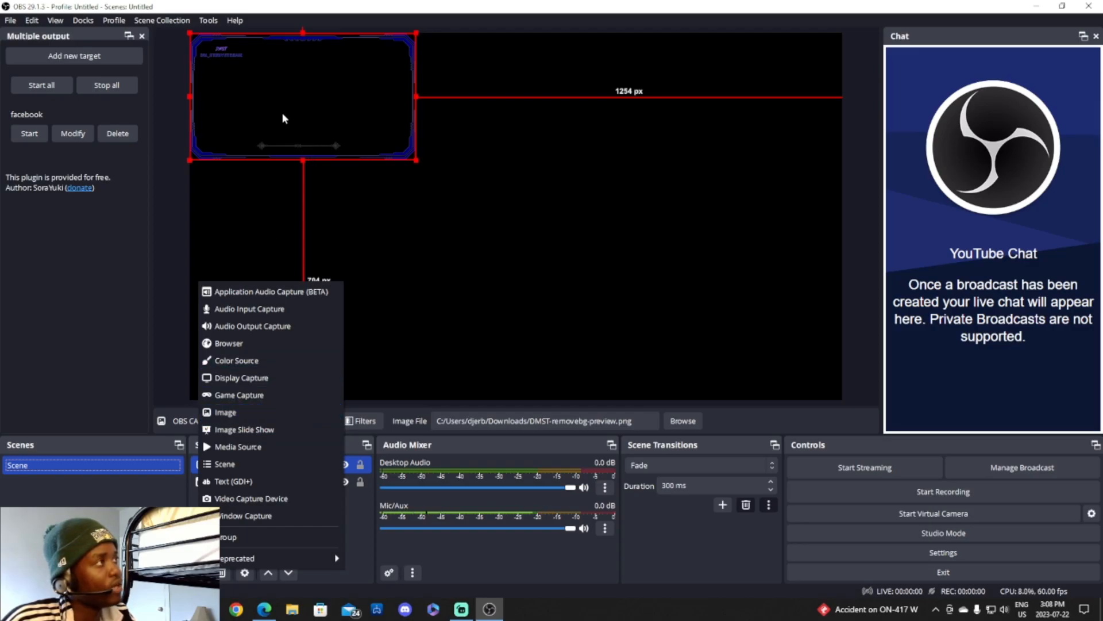
left_click(497, 330)
left_click_drag(365, 81, 369, 317)
left_click_drag(417, 270, 342, 318)
left_click_drag(330, 324, 343, 320)
left_click(398, 309)
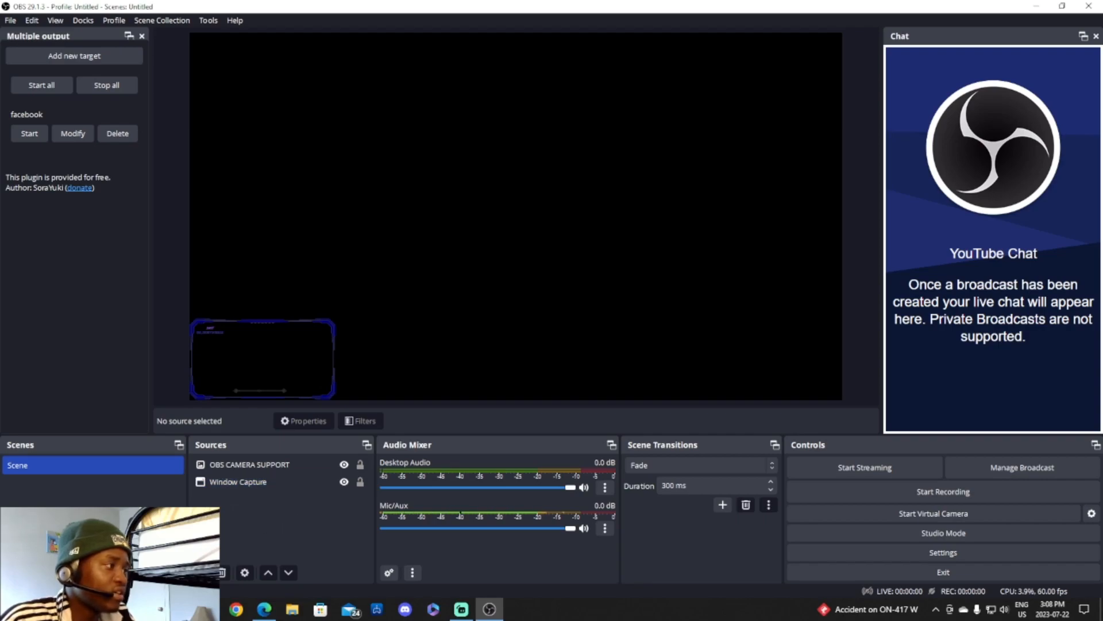
left_click(201, 572)
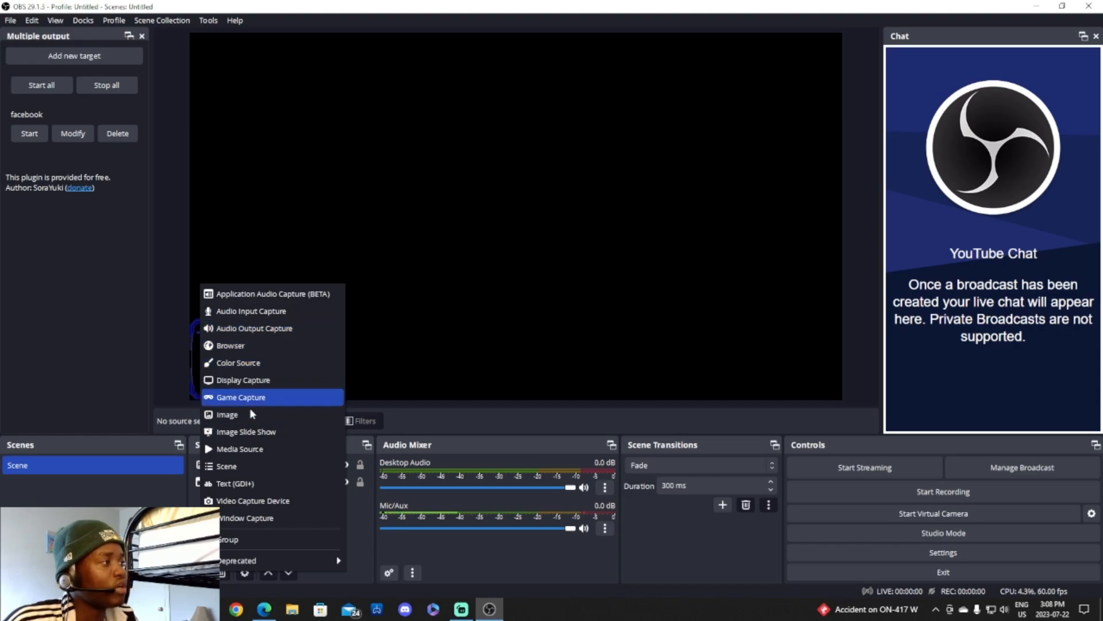
Add a Video Capture Device source named CAMERA using the Logi C270 HD WebCam, then switch to Streamlabs.
left_click(265, 501)
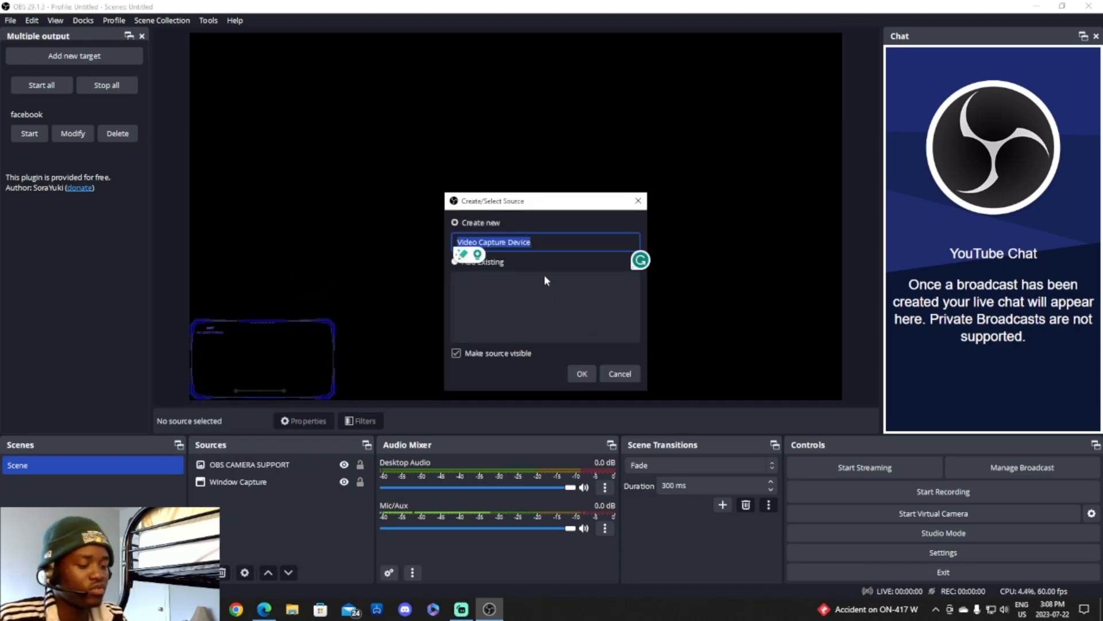
type("CAERA")
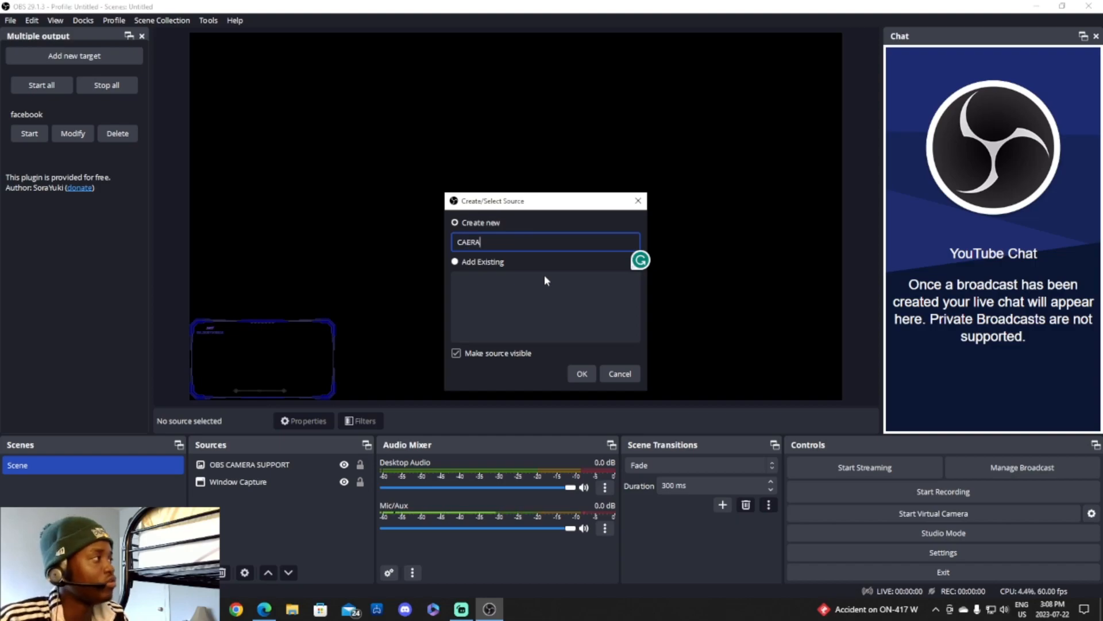
key("BackSpace")
key("BackSpace")
key("BackSpace")
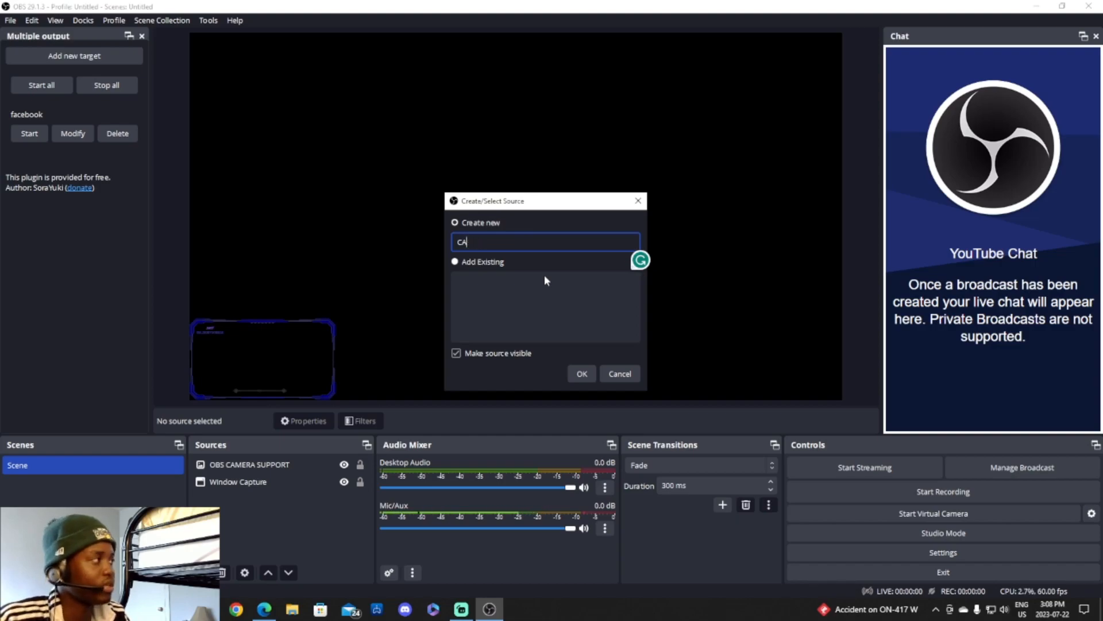
type("MERA")
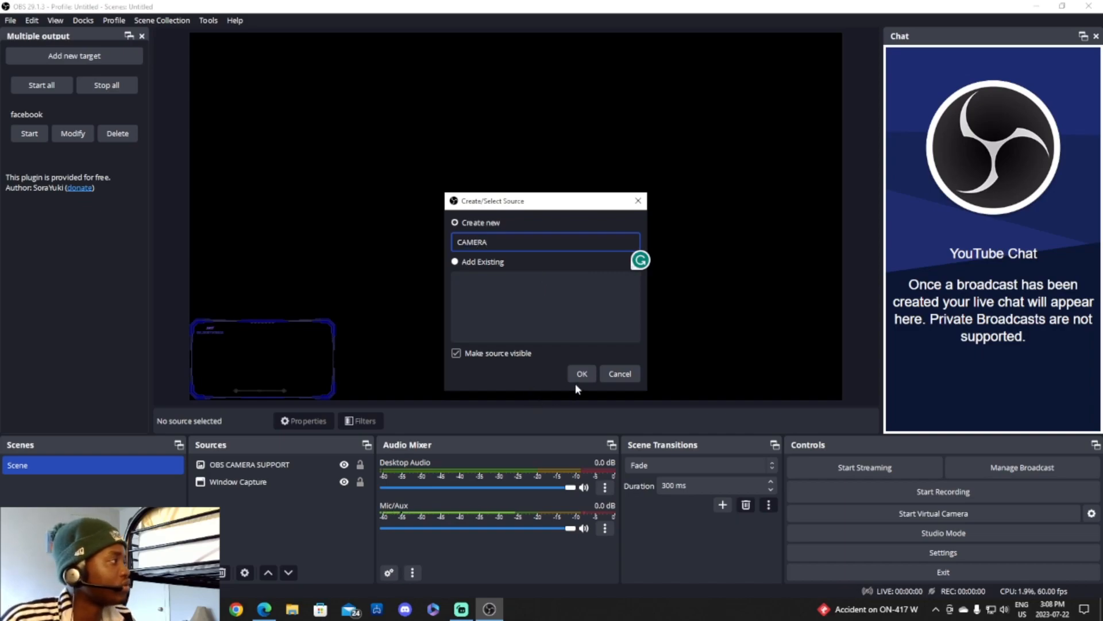
left_click(580, 375)
left_click(574, 307)
left_click(573, 320)
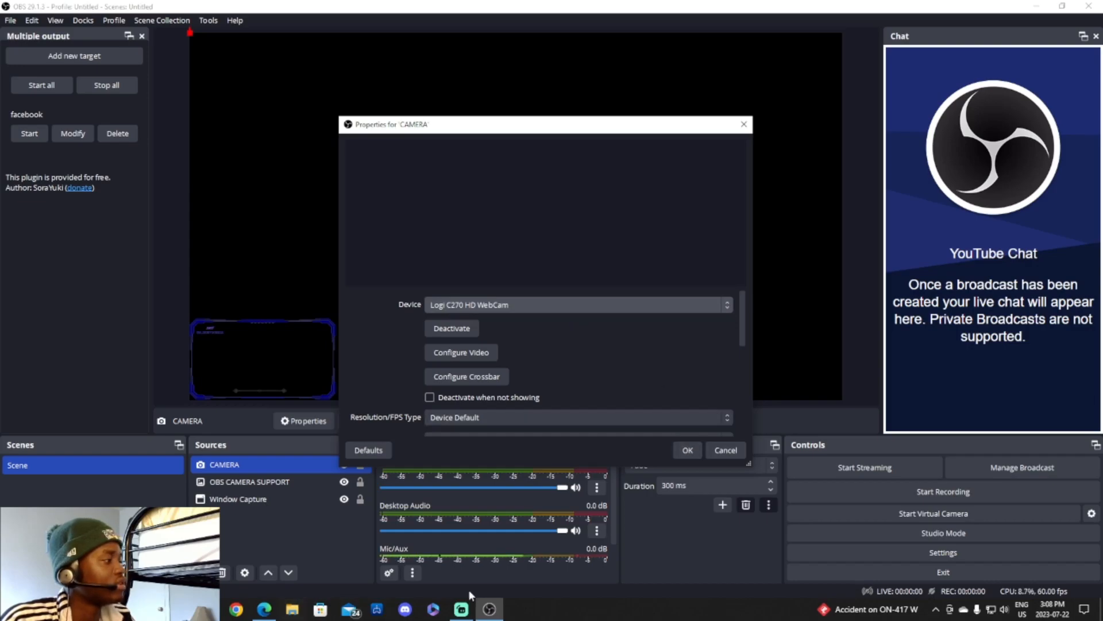
left_click(462, 607)
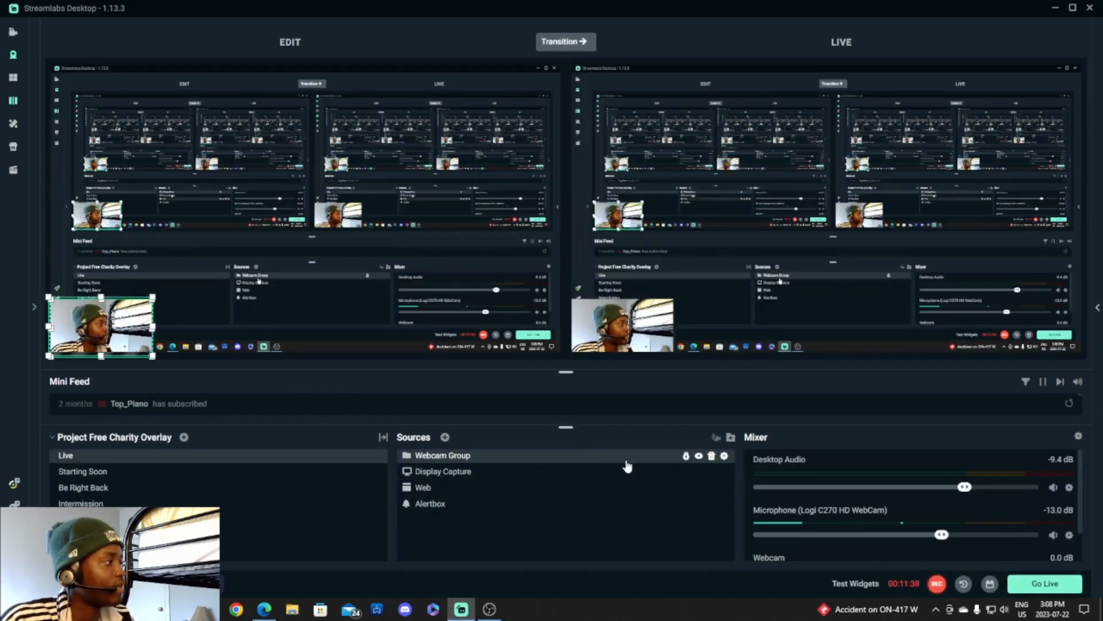
Hide Webcam Group in the Live scene and Webcam in the Offline scene, then return to Live.
left_click(698, 456)
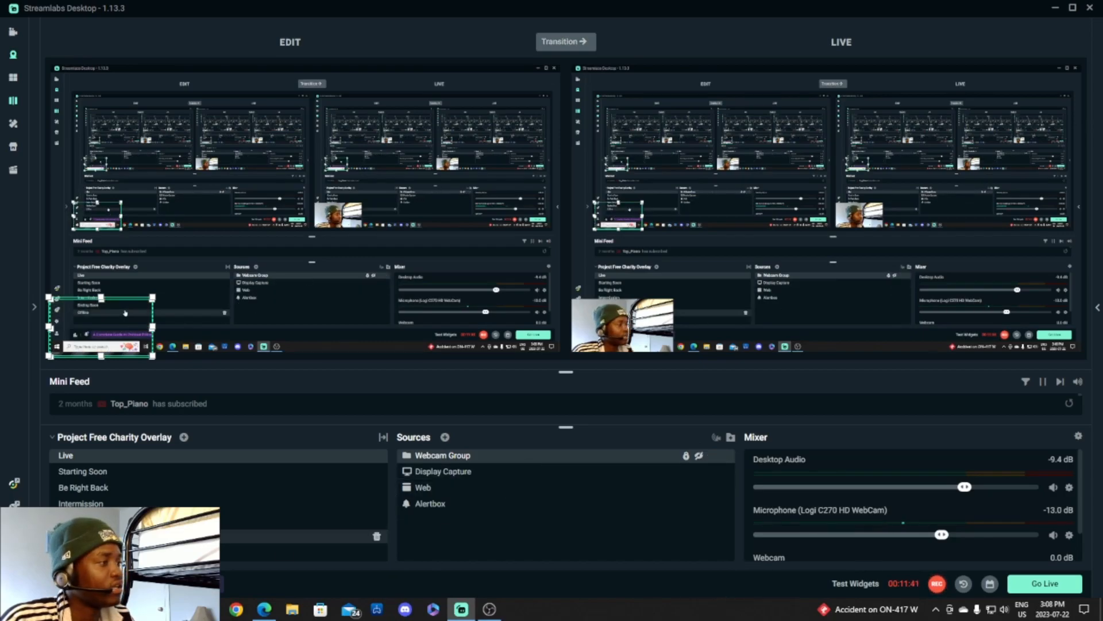
left_click(167, 535)
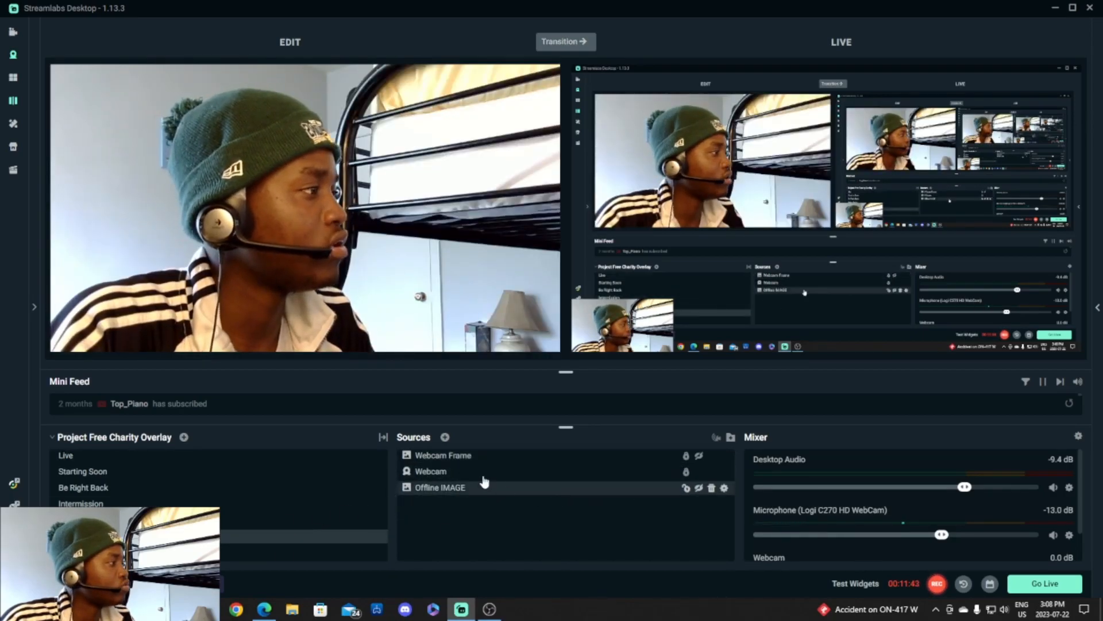
left_click(699, 471)
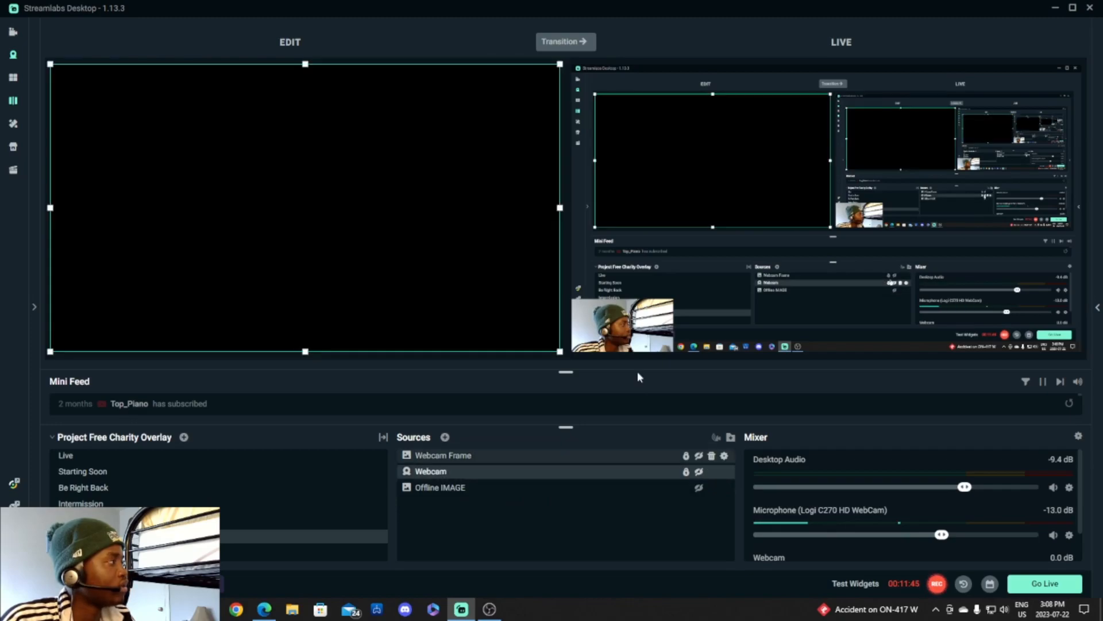
left_click(113, 455)
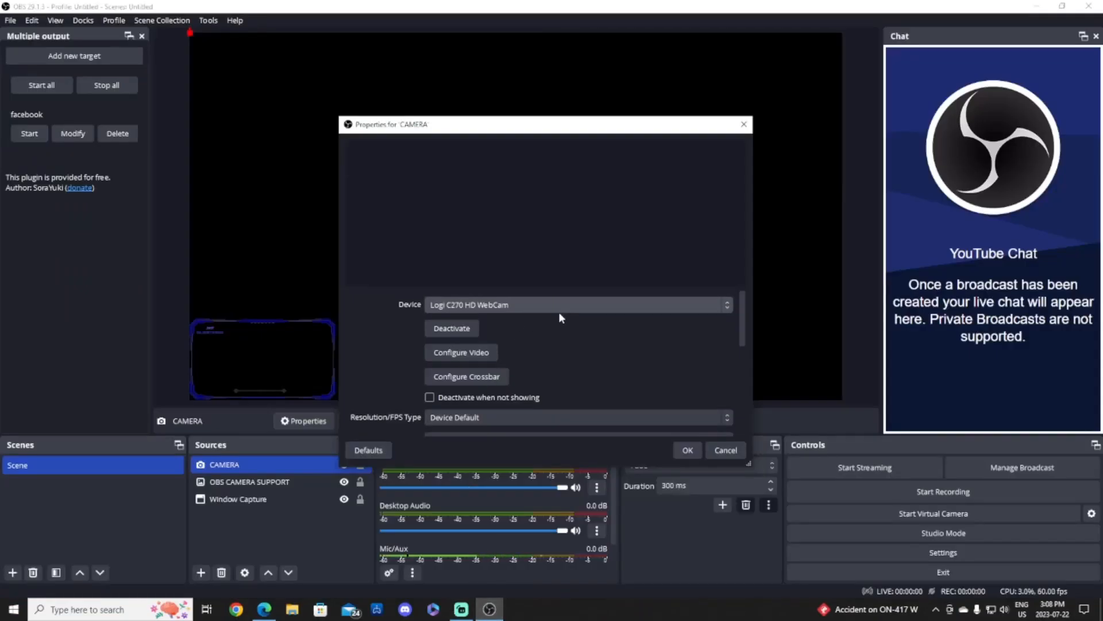
Reselect Logi C270 HD WebCam as CAMERA's device, confirm, and bring Streamlabs Desktop forward.
left_click(560, 310)
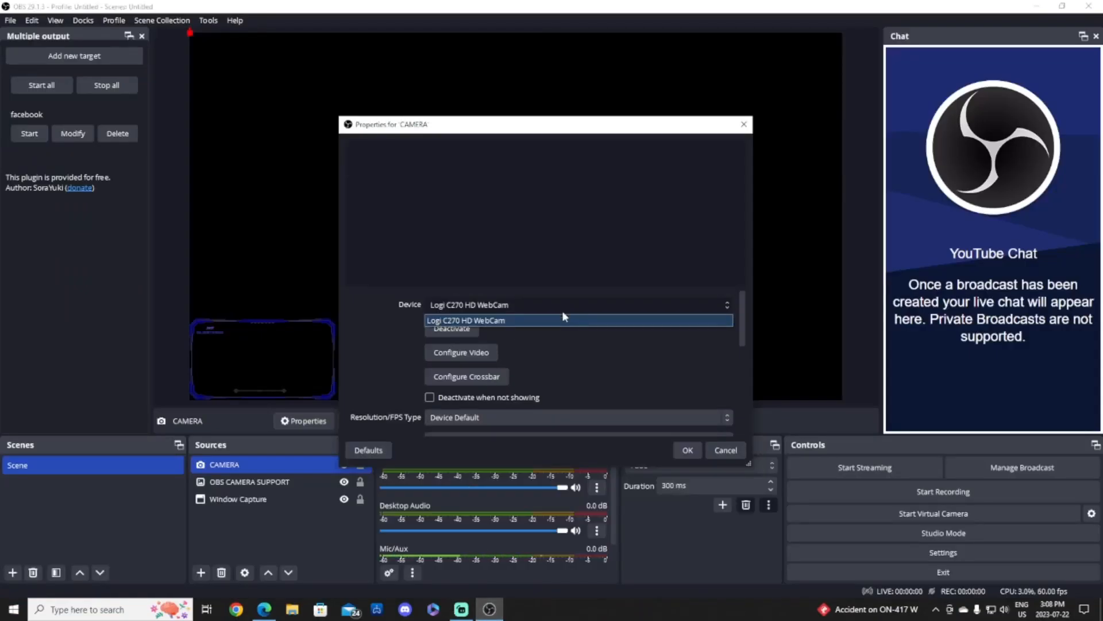
left_click(563, 317)
left_click(573, 309)
left_click(574, 318)
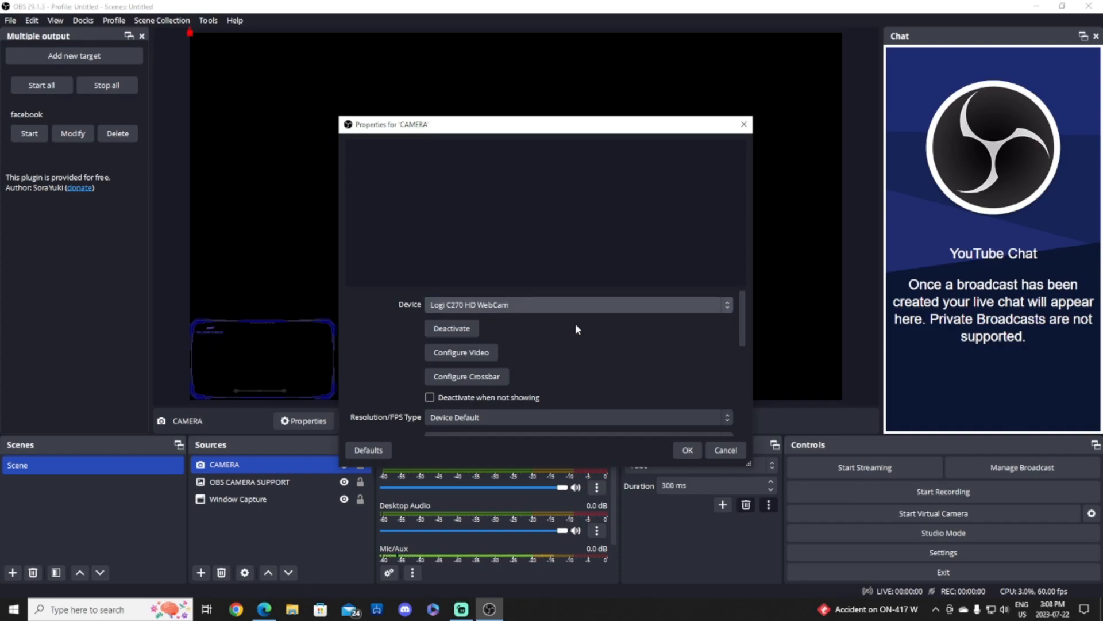
left_click(576, 308)
left_click(573, 322)
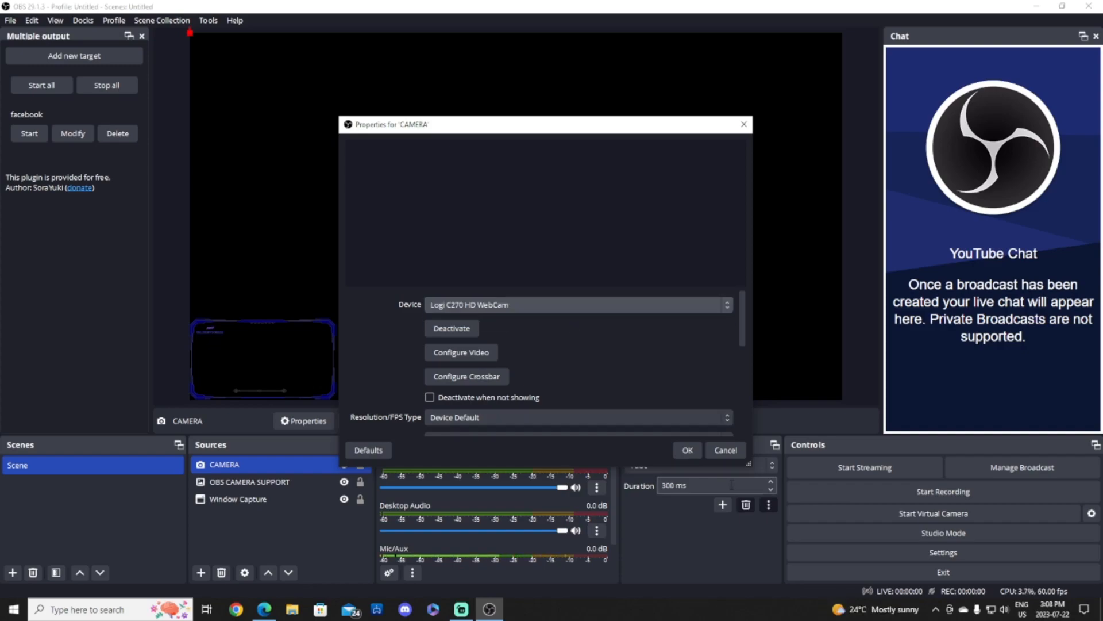
left_click(688, 450)
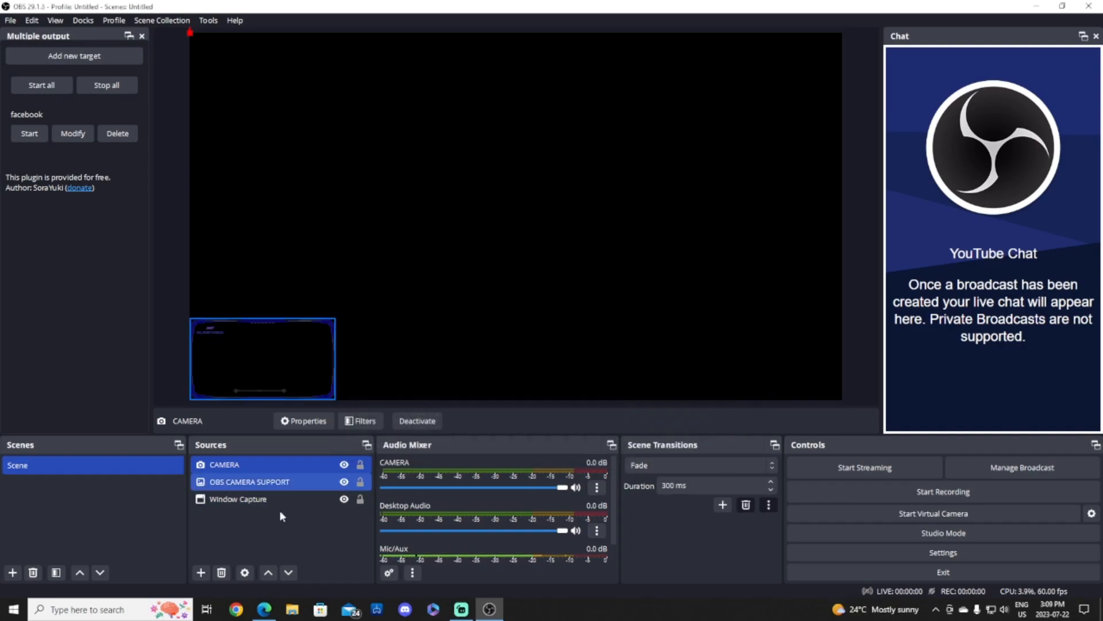
left_click(460, 609)
Select the Webcam Group source in Streamlabs and open, then dismiss, its context menu.
left_click(475, 457)
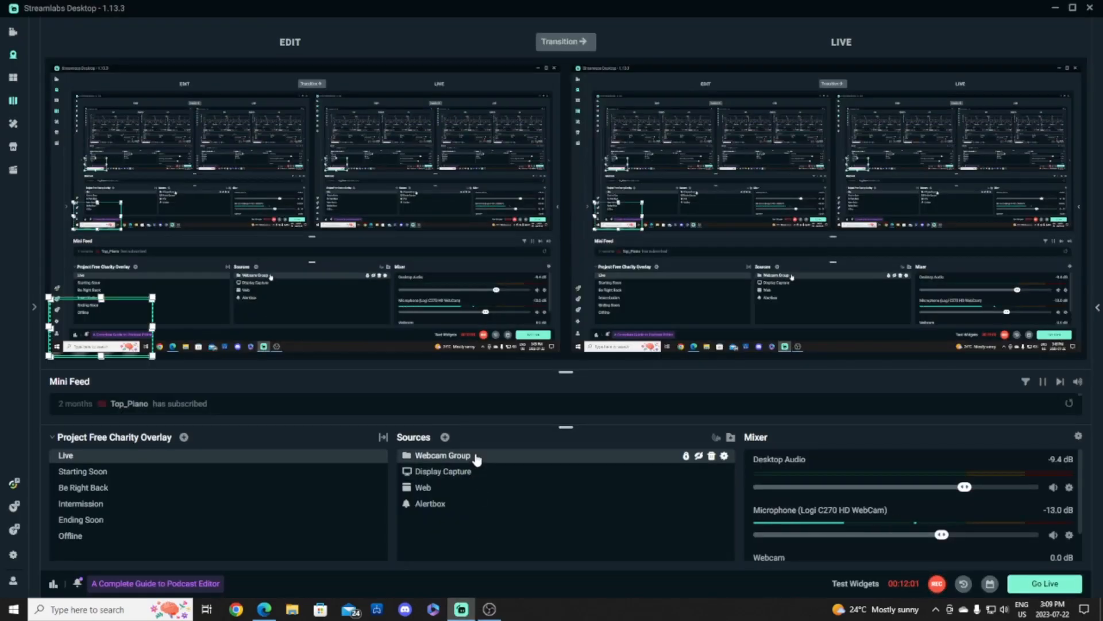
right_click(475, 457)
left_click(481, 526)
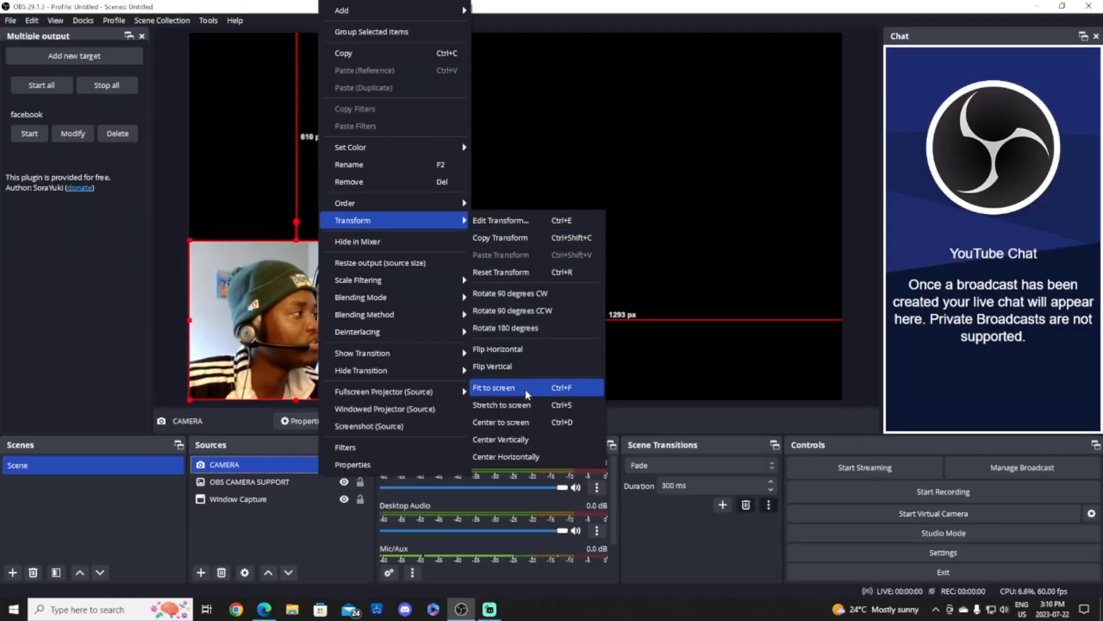
Fit CAMERA to the screen and set its Resolution/FPS Type to Custom at 1280x720.
left_click(523, 394)
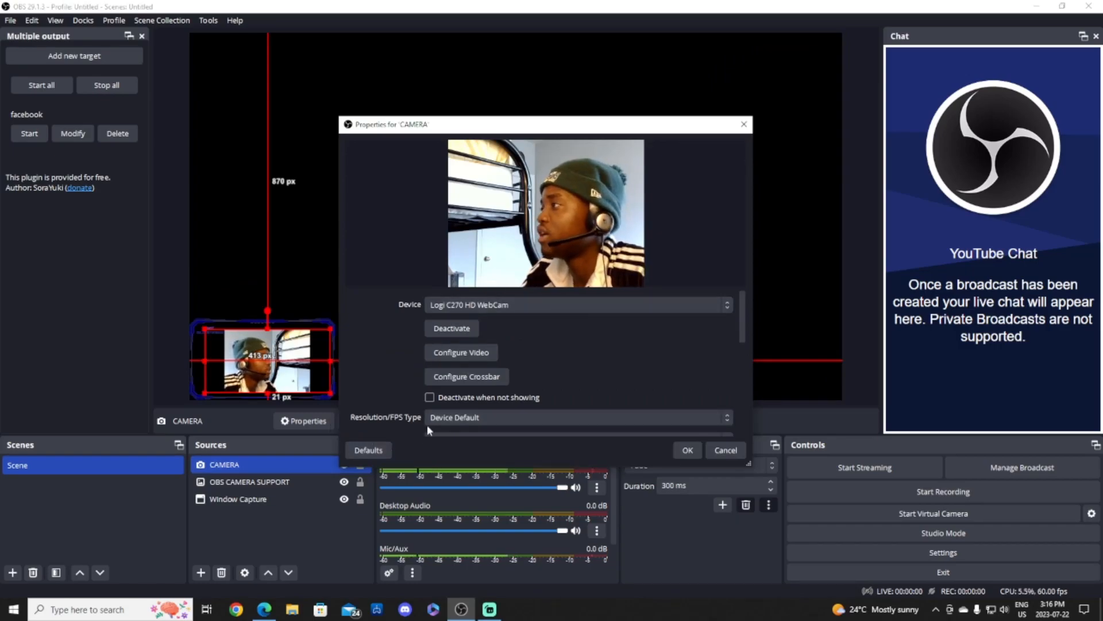
scroll(521, 347, "down", 1)
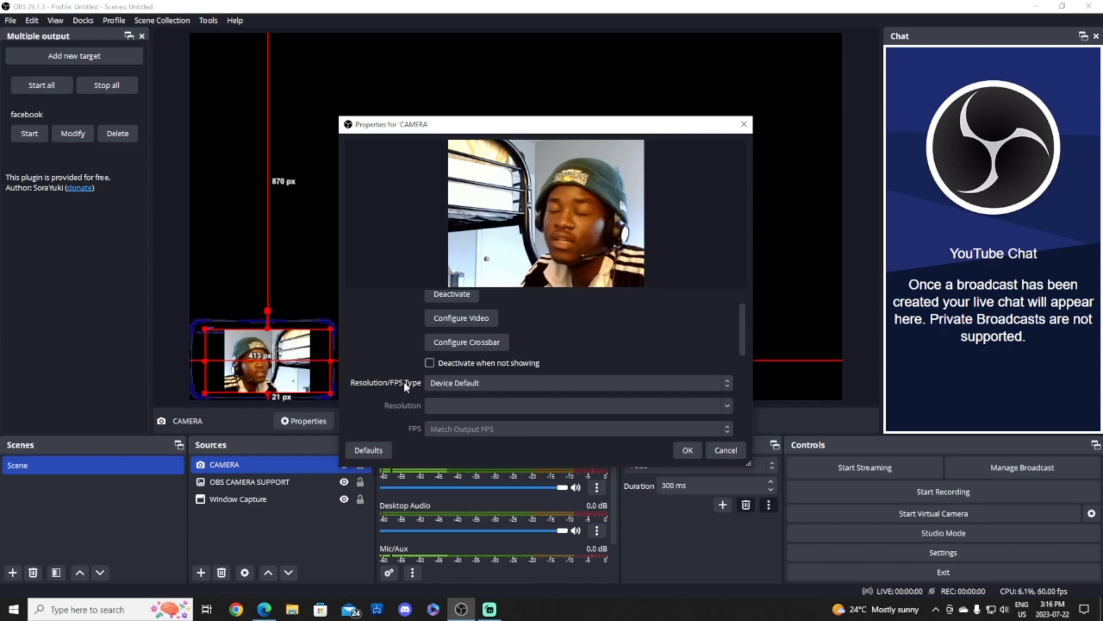
left_click(490, 381)
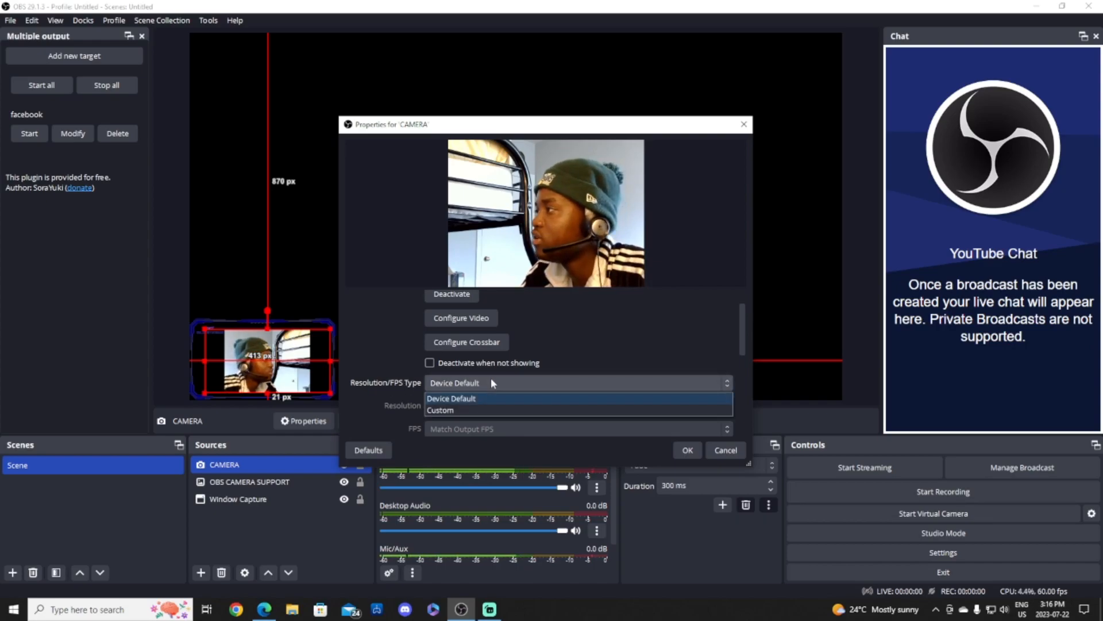
left_click(465, 409)
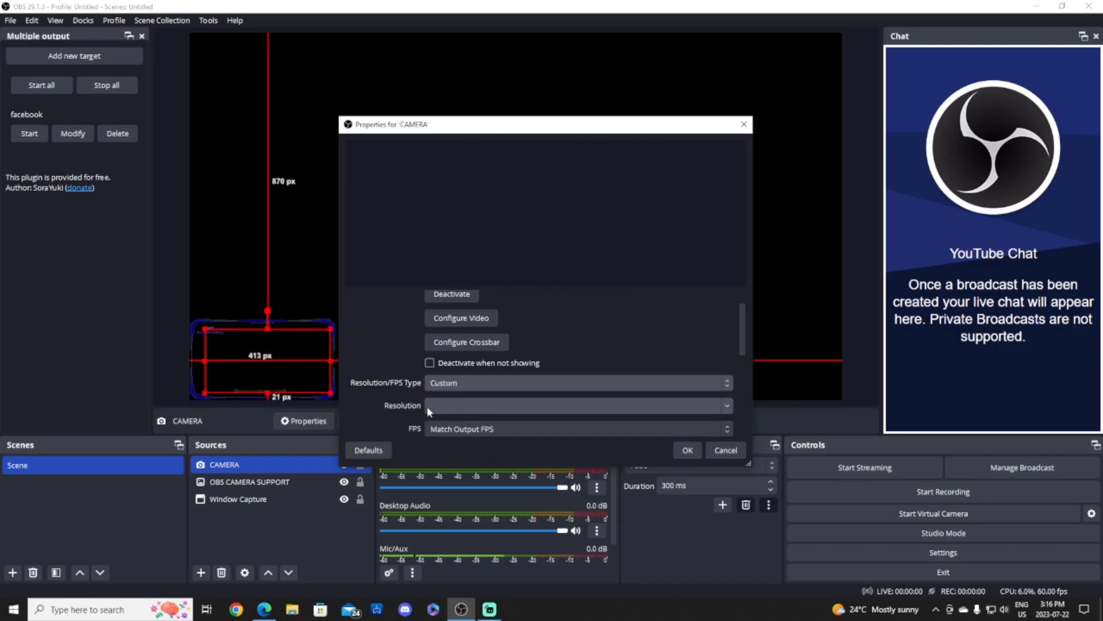
left_click(723, 407)
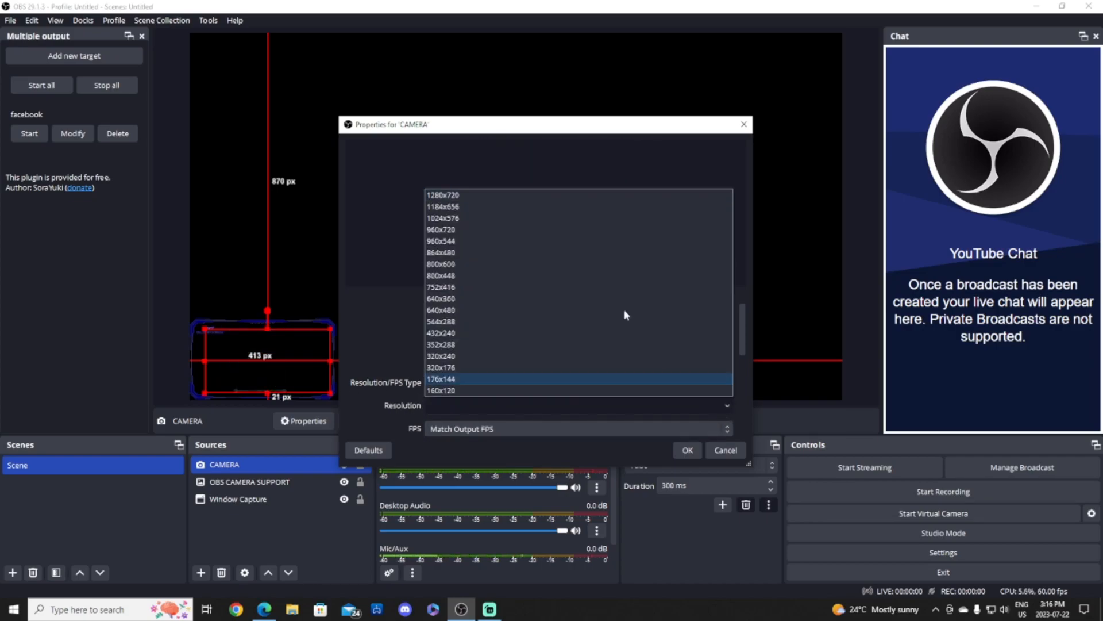
left_click(490, 196)
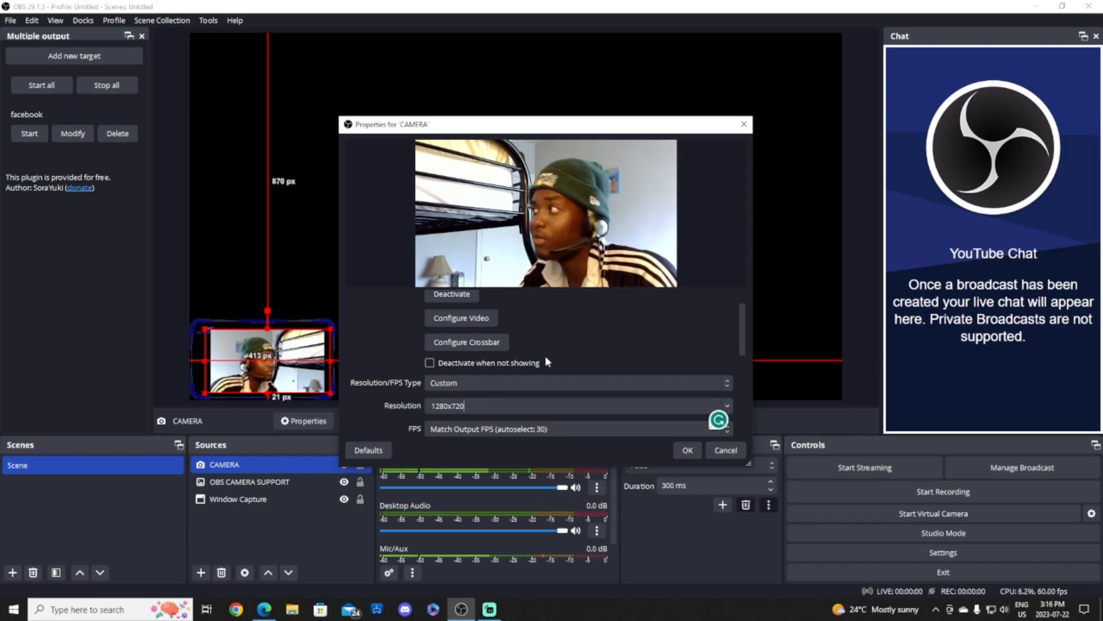
Keep the 1280x720 resolution with frame rate matched to output and apply the properties.
scroll(545, 361, "down", 1)
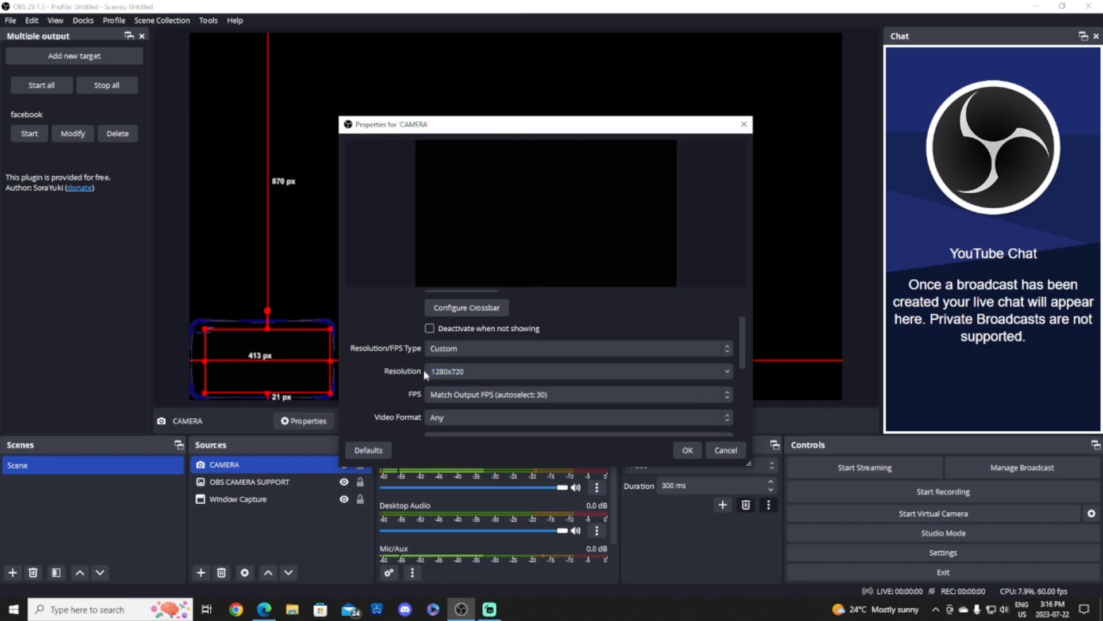
left_click(449, 370)
double_click(449, 371)
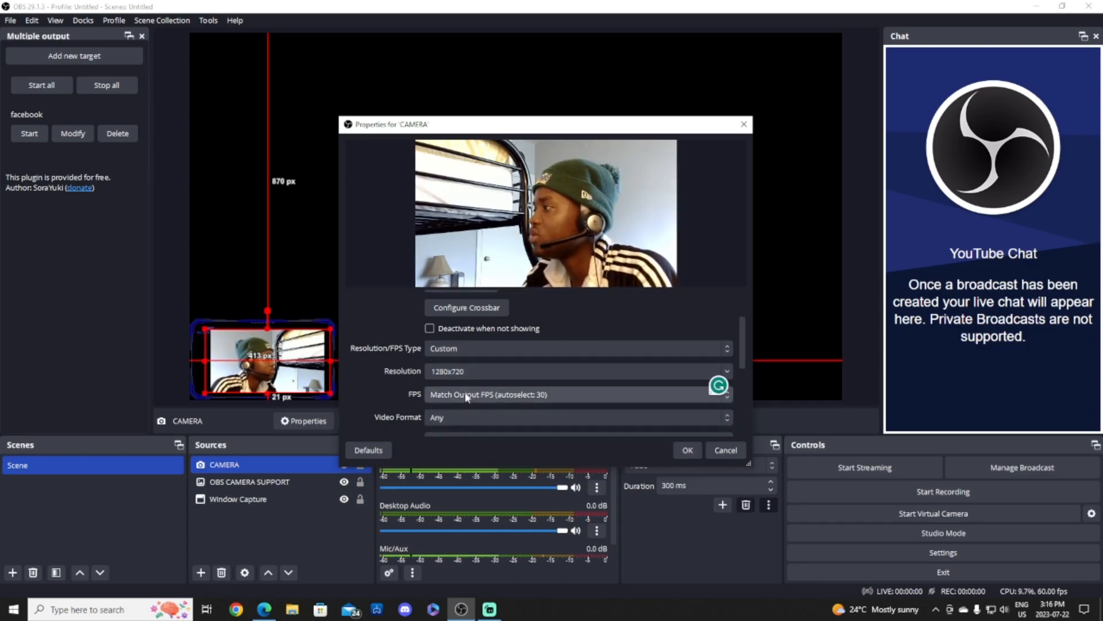
left_click(727, 395)
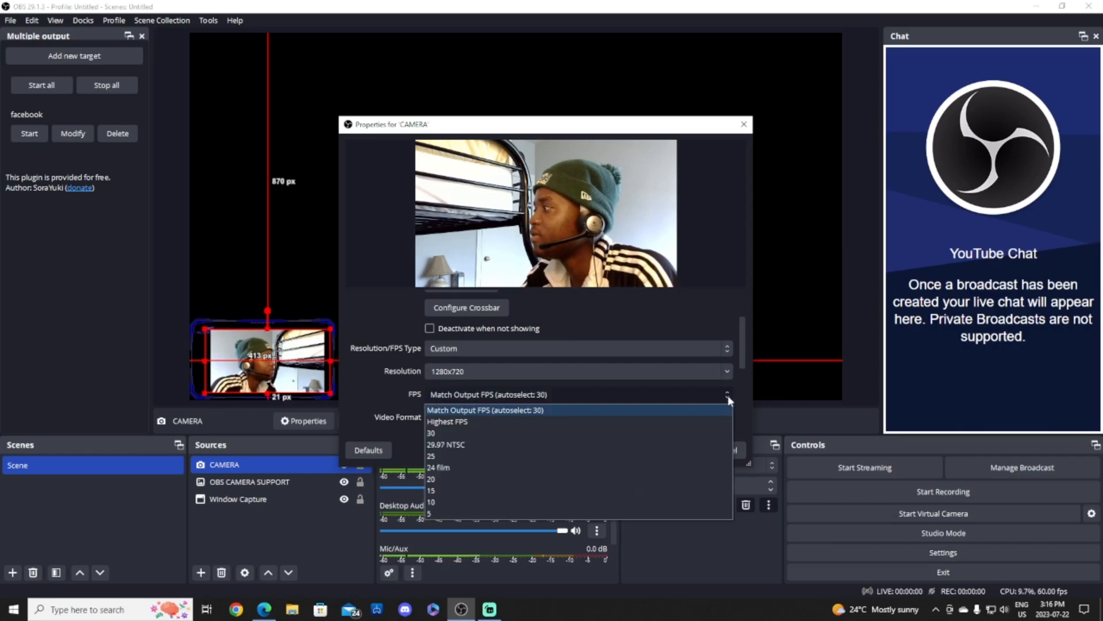
left_click(391, 399)
scroll(498, 415, "down", 5)
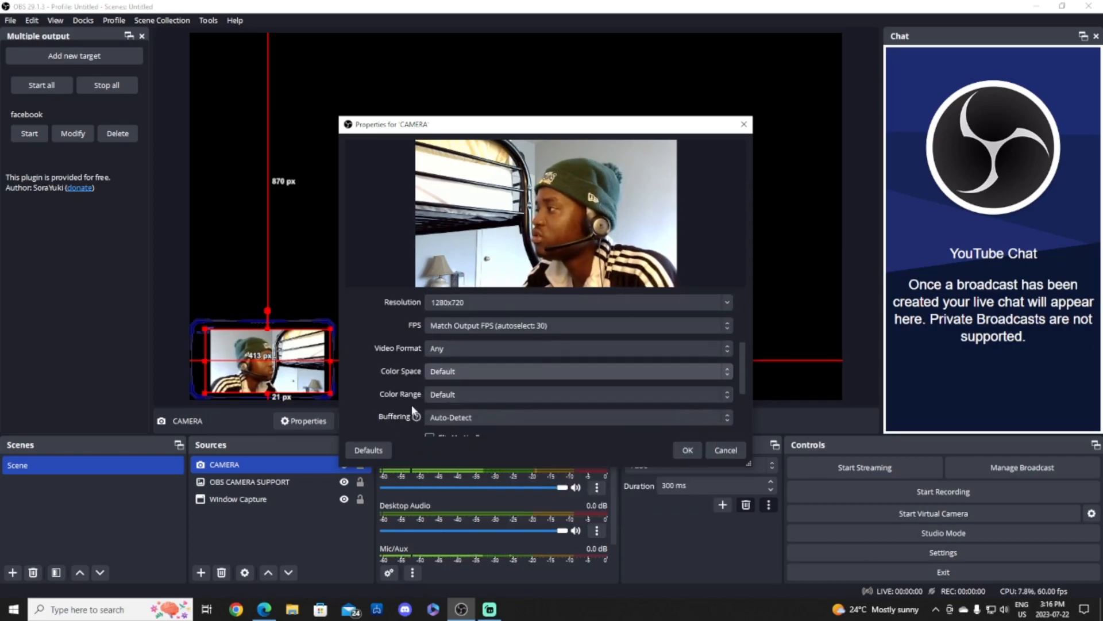
key("Return")
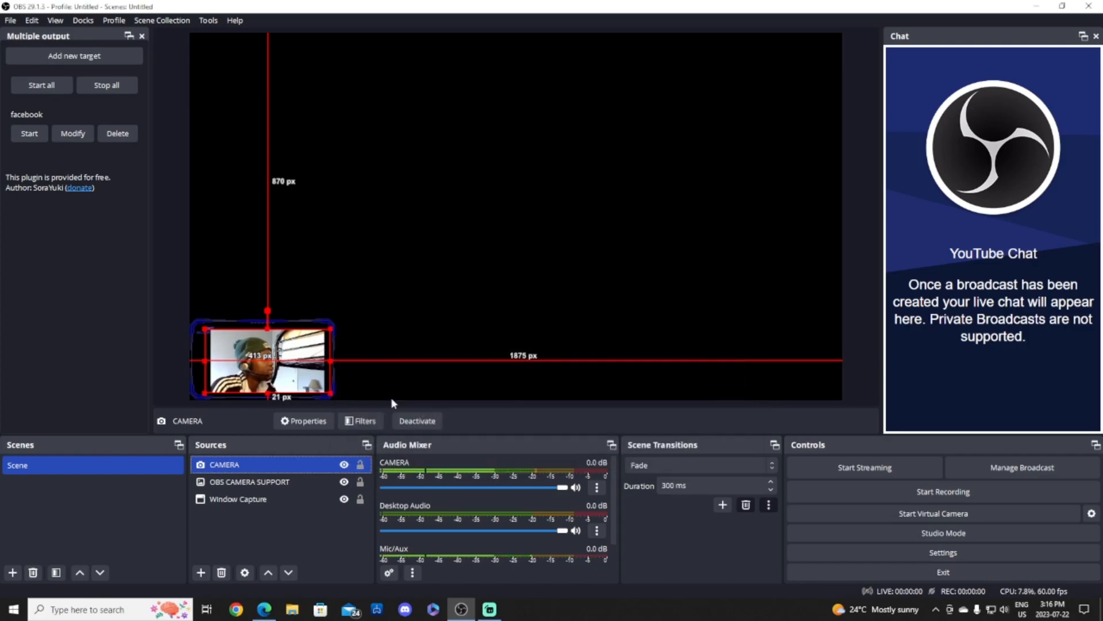
Enlarge the camera feed and move the frame image above it in the source order.
mouse_move(205, 328)
left_mouse_down()
mouse_move(181, 318)
mouse_move(190, 323)
left_mouse_up()
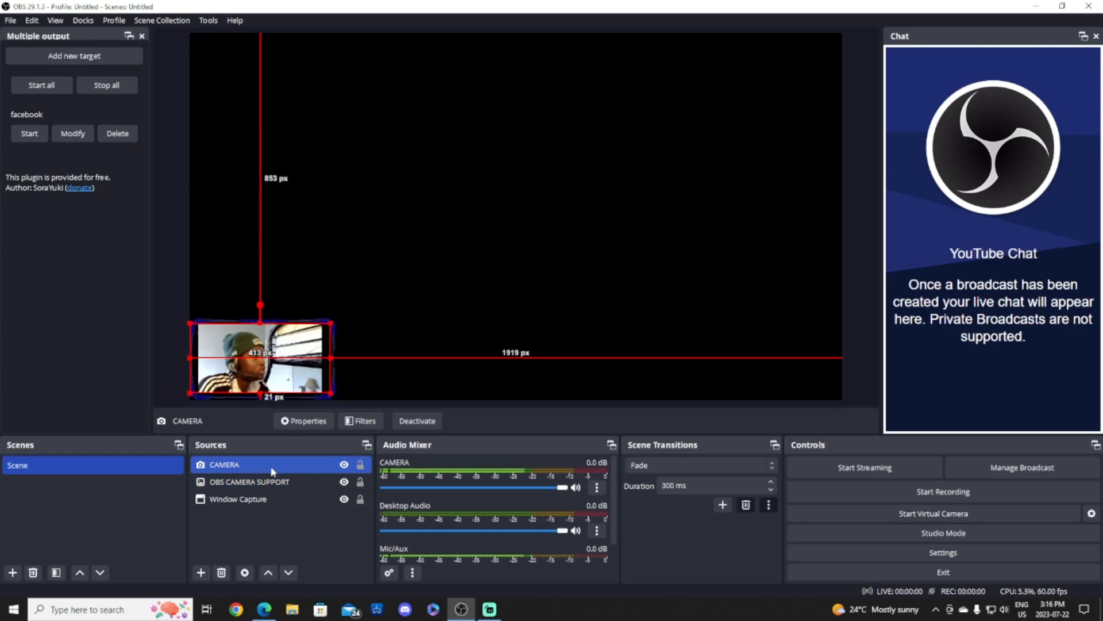
right_click(311, 338)
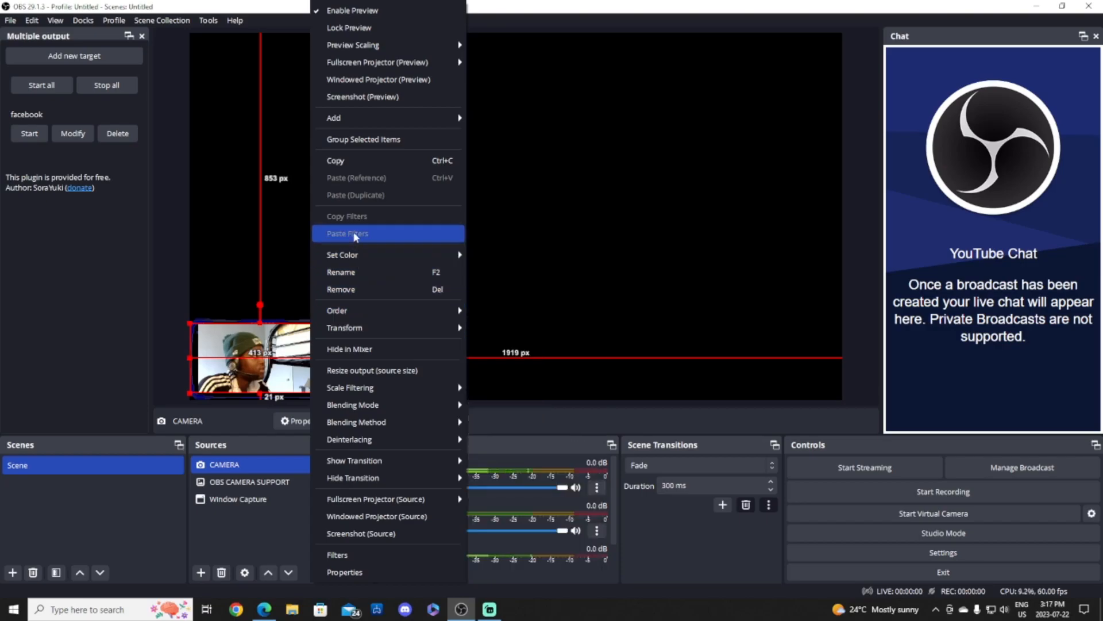
left_click(274, 300)
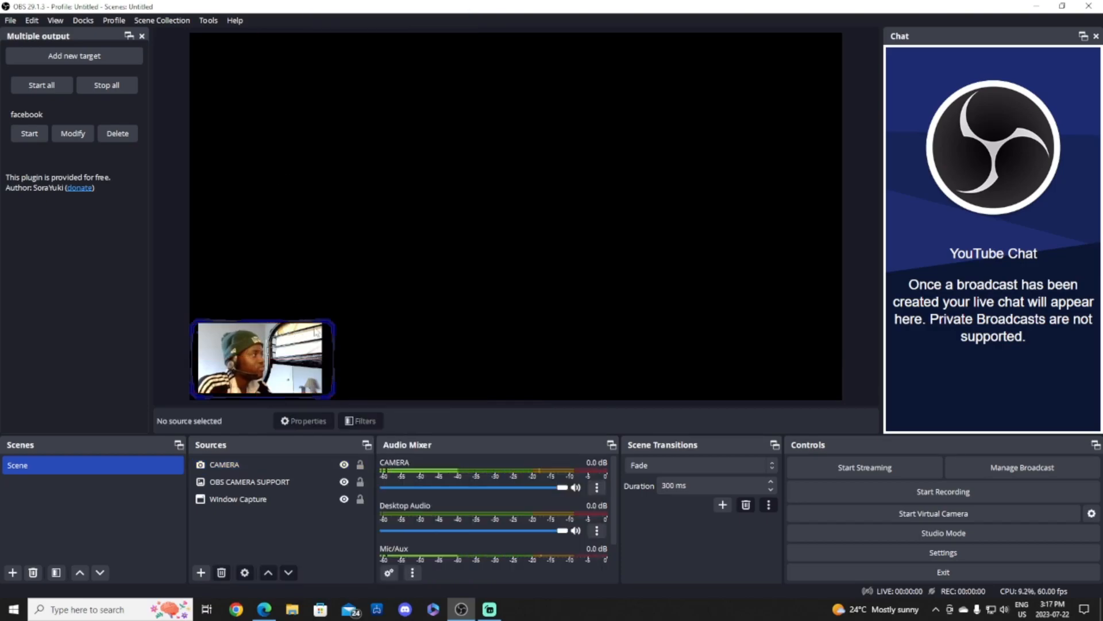
left_click_drag(284, 473, 288, 486)
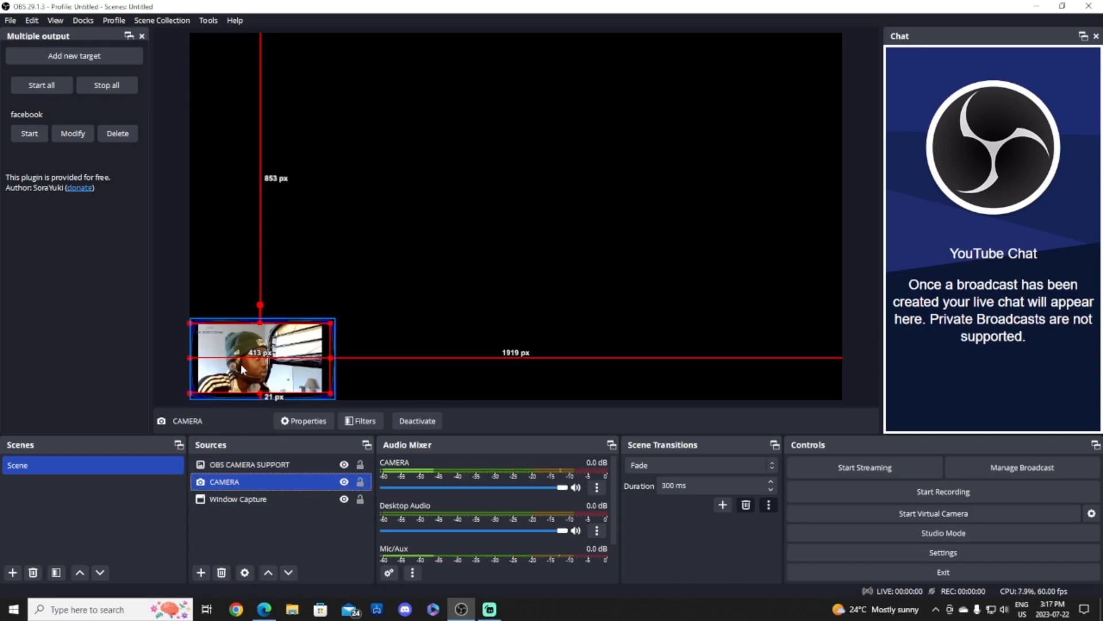
Stretch the camera feed to the top-right and canvas bottom, then enlarge the frame image.
left_click(285, 347)
left_click(294, 352)
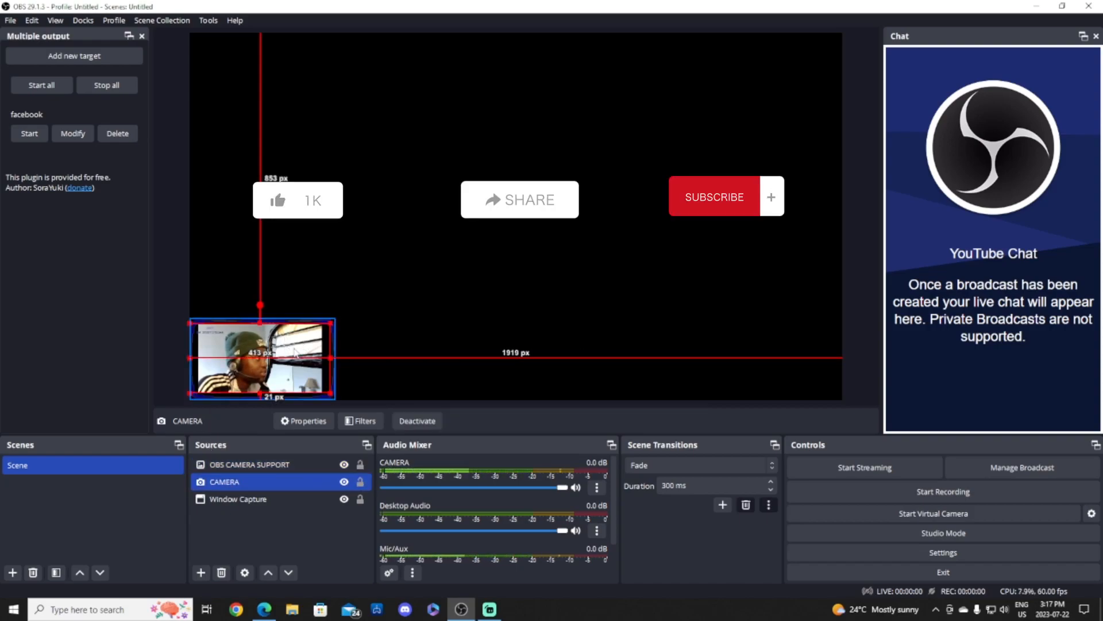
left_click_drag(329, 326, 336, 319)
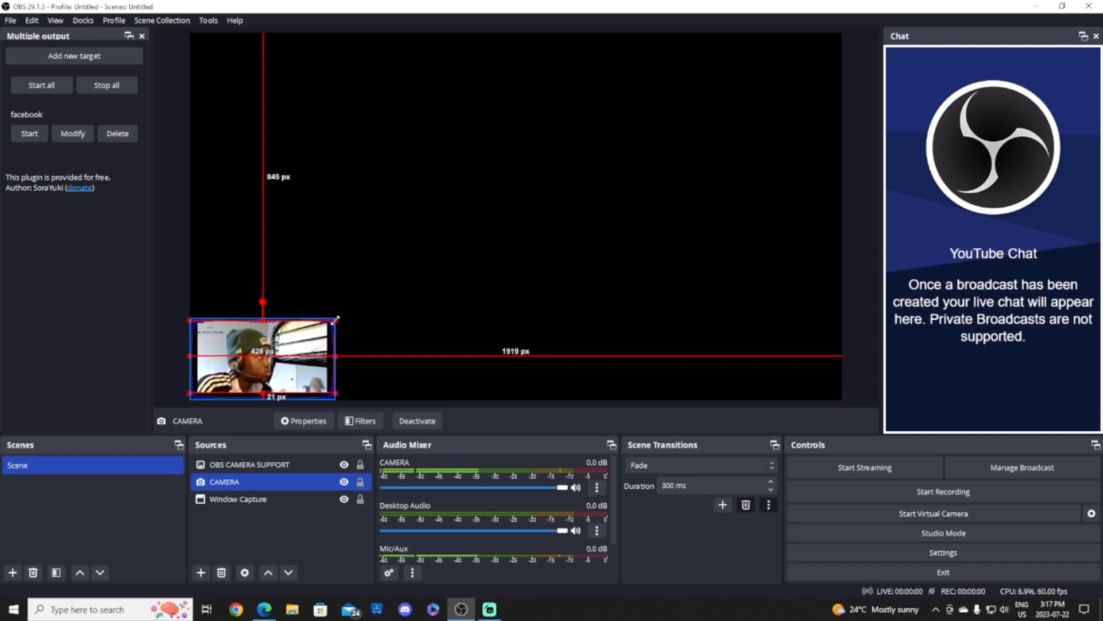
left_click_drag(334, 393, 336, 397)
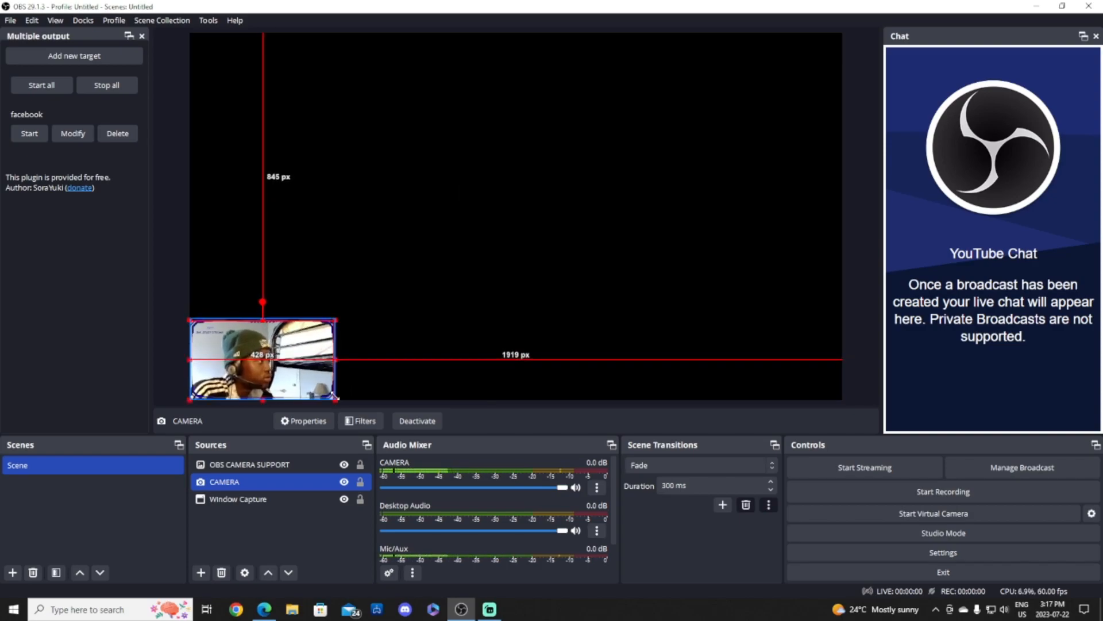
left_click(367, 319)
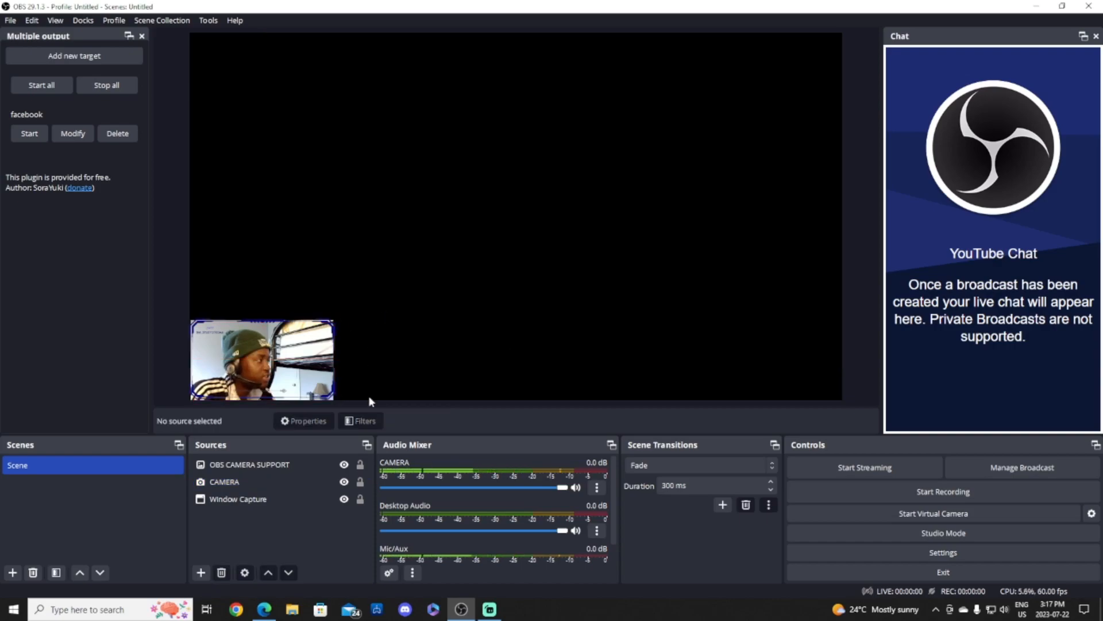
left_click(326, 333)
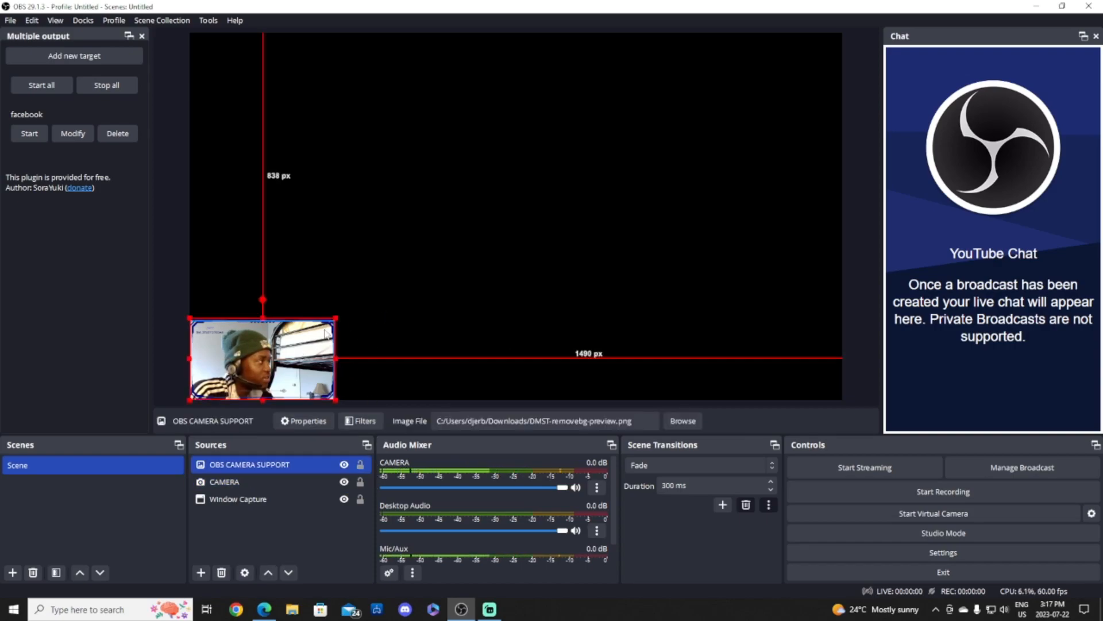
left_click_drag(337, 315, 328, 315)
left_click(377, 326)
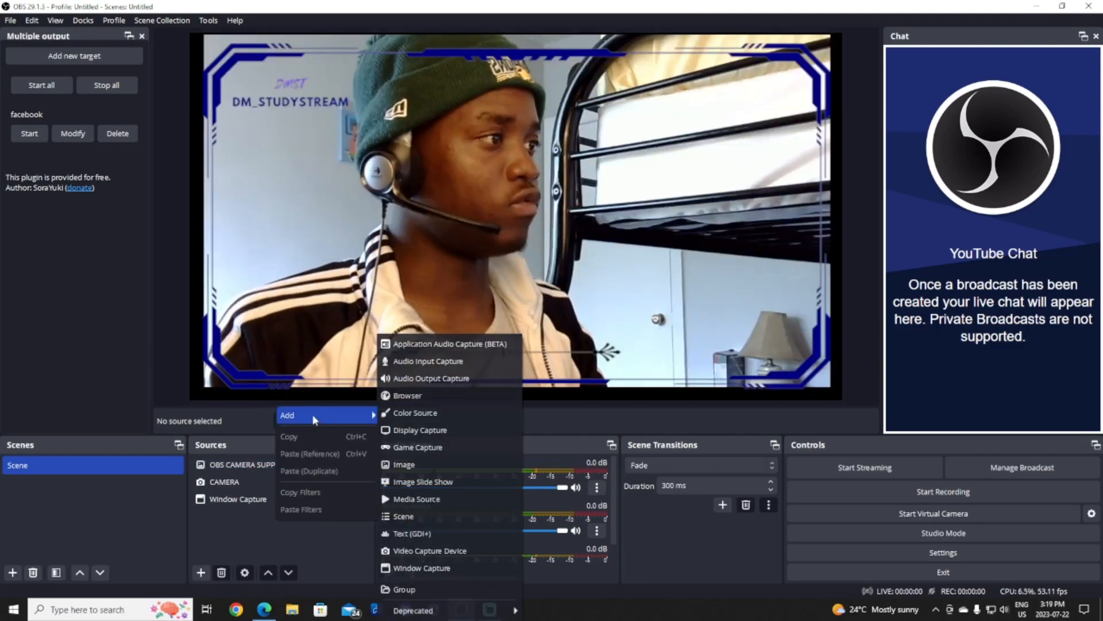
Add a new group source and rename it 'Group camera'.
left_click(441, 587)
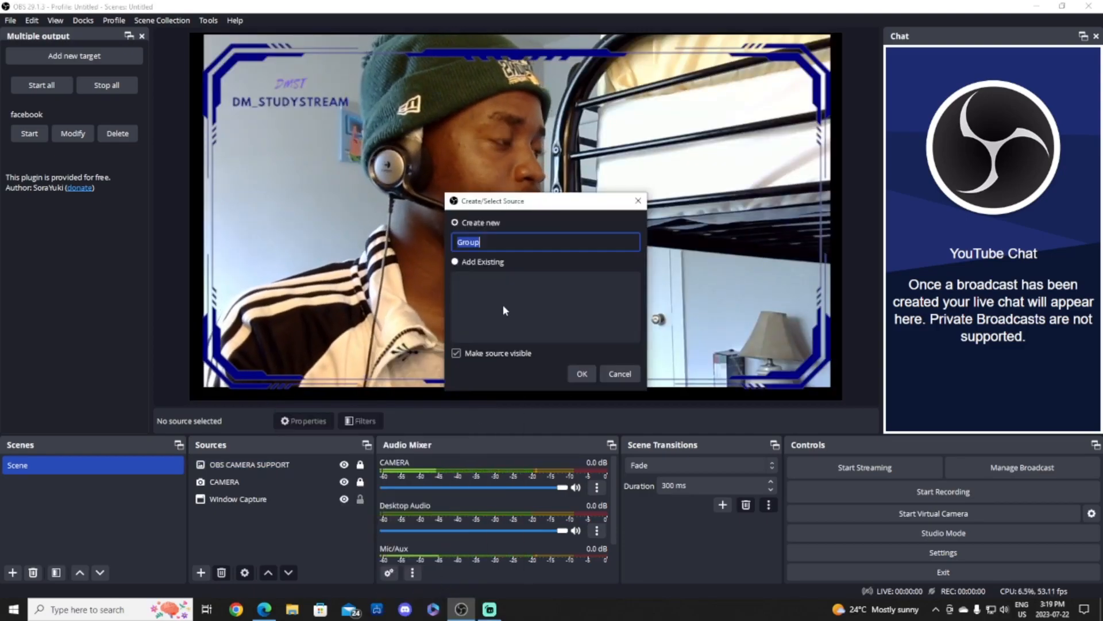
left_click(504, 242)
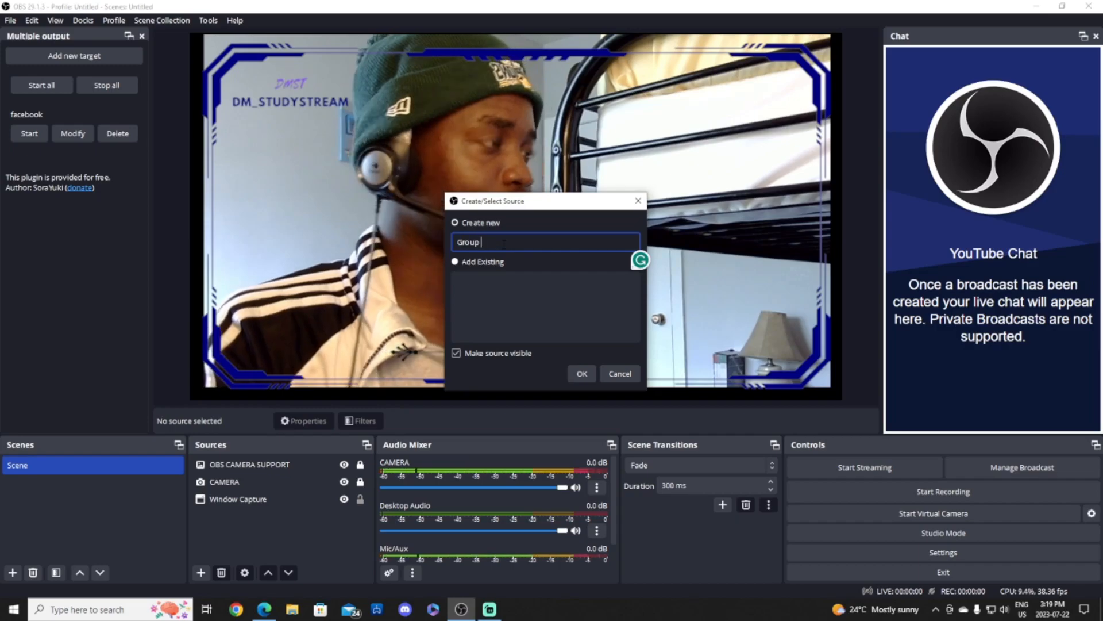
type("carmera")
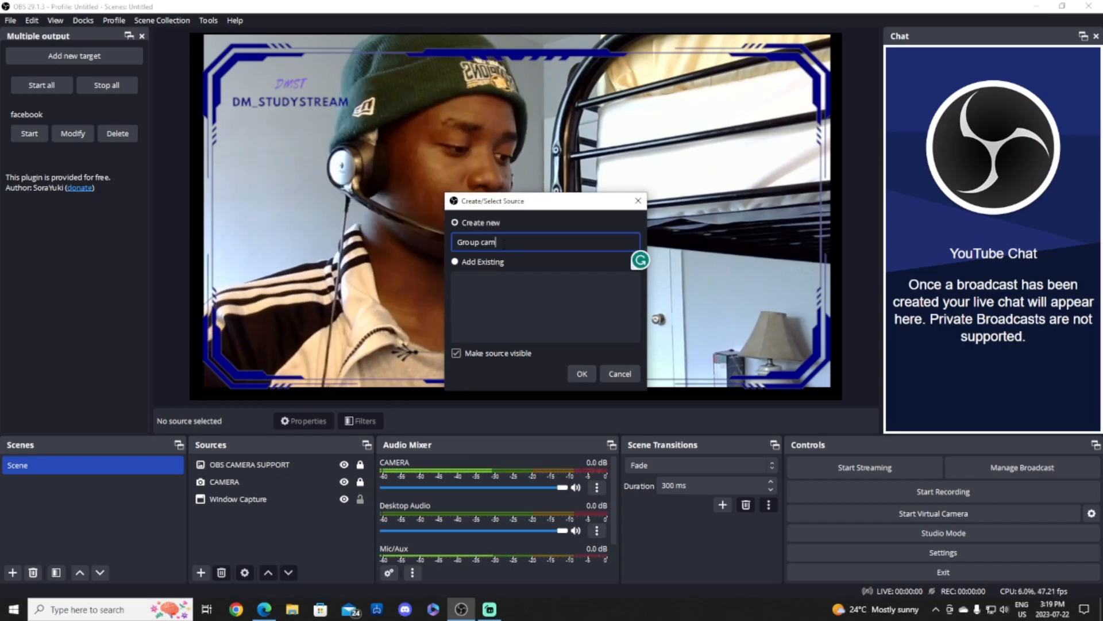
key("Return")
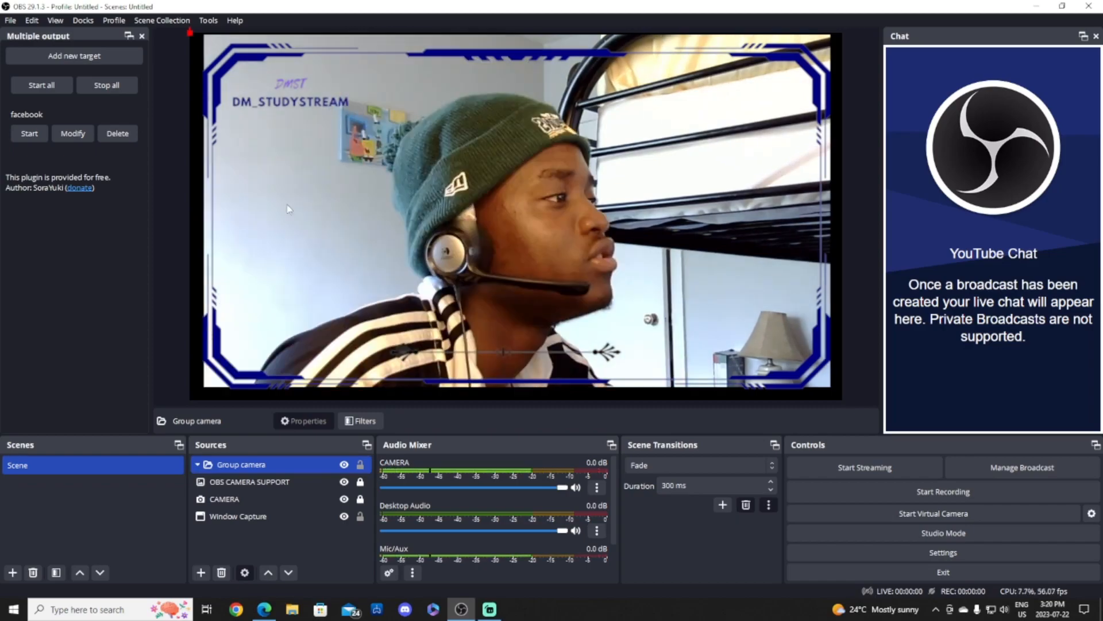
left_click(279, 85)
Reorder the sources so CAMERA sits beneath the frame overlay, outside Group camera.
left_click(334, 495)
left_click(258, 464)
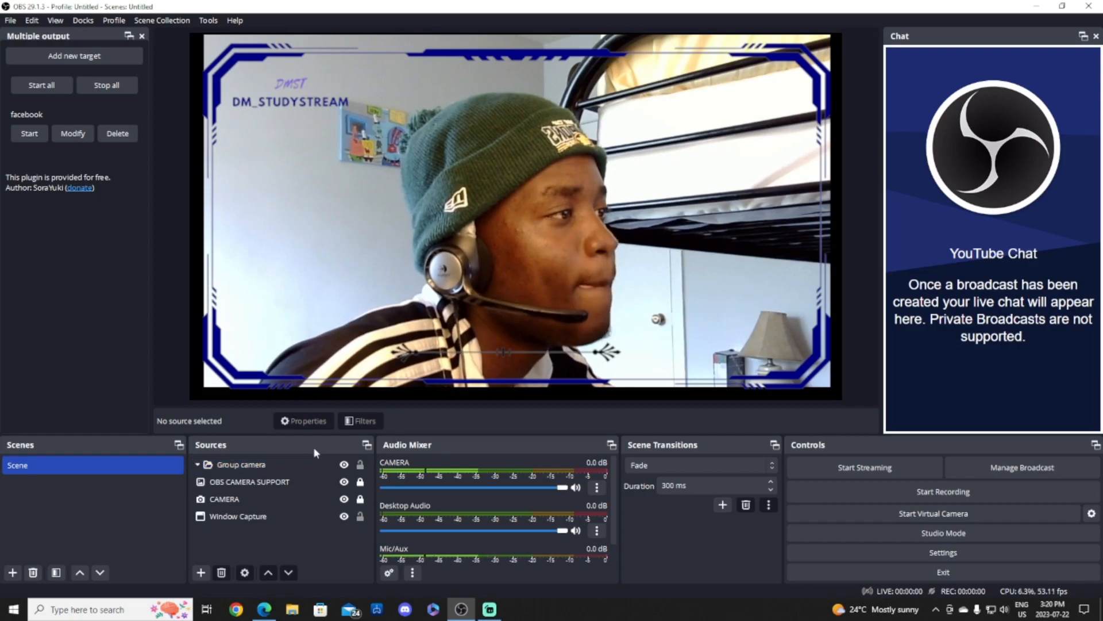
left_click(258, 469)
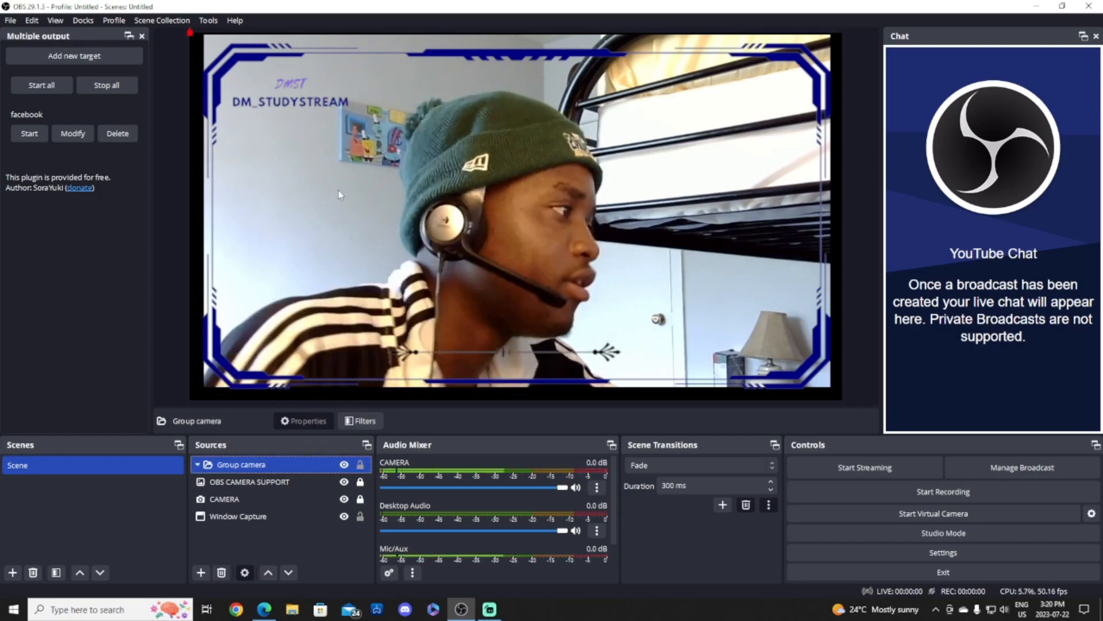
left_click(295, 200)
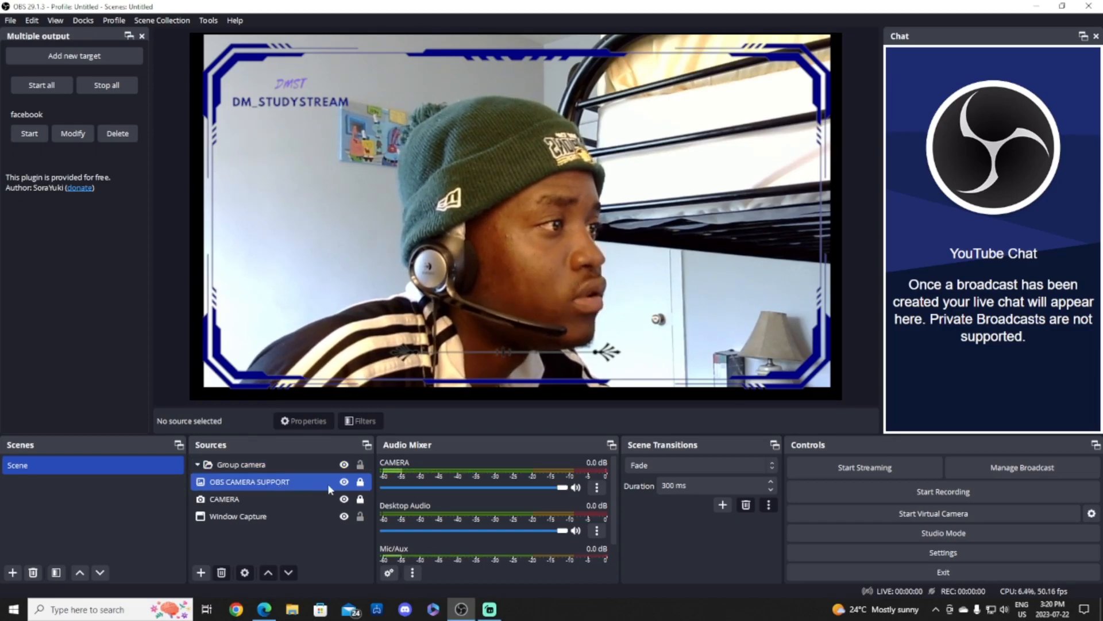
left_click_drag(284, 498, 283, 467)
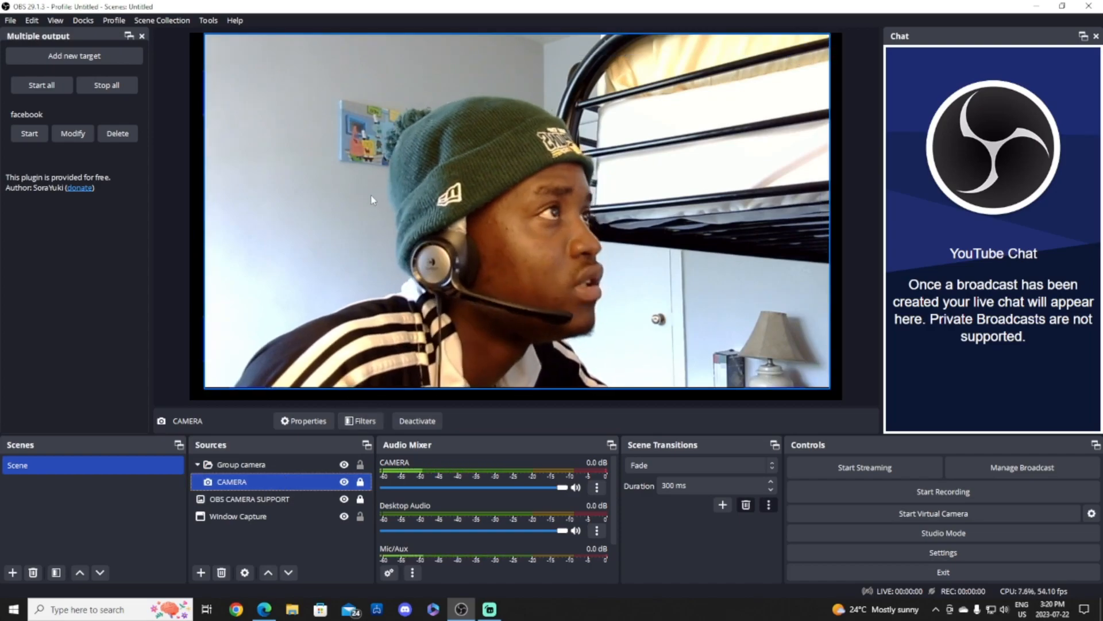
left_click_drag(279, 484, 282, 493)
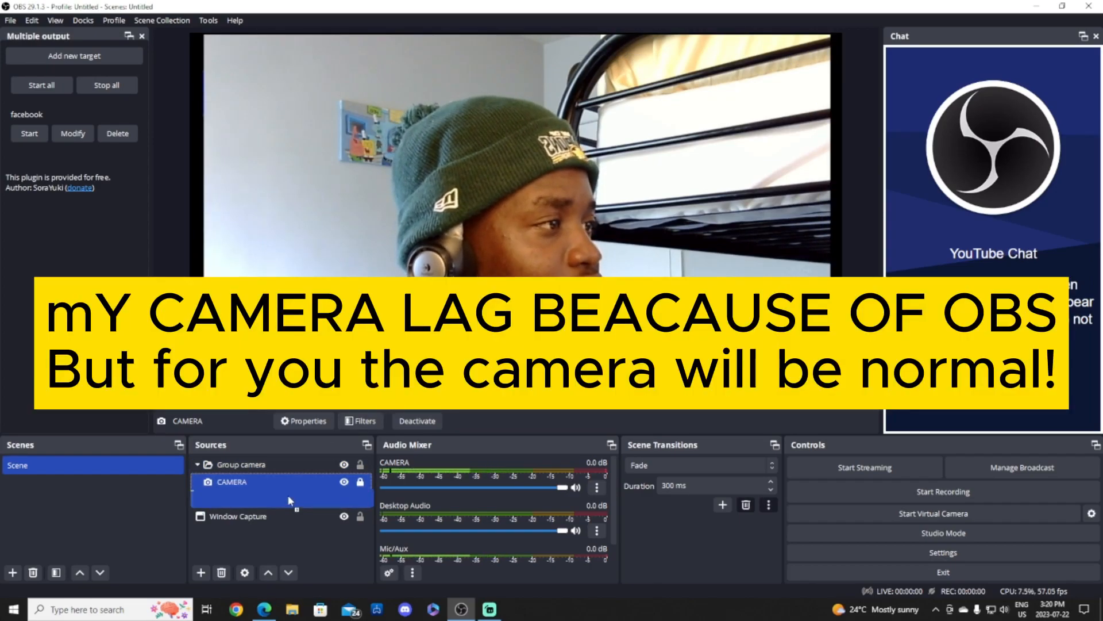
left_click(309, 481)
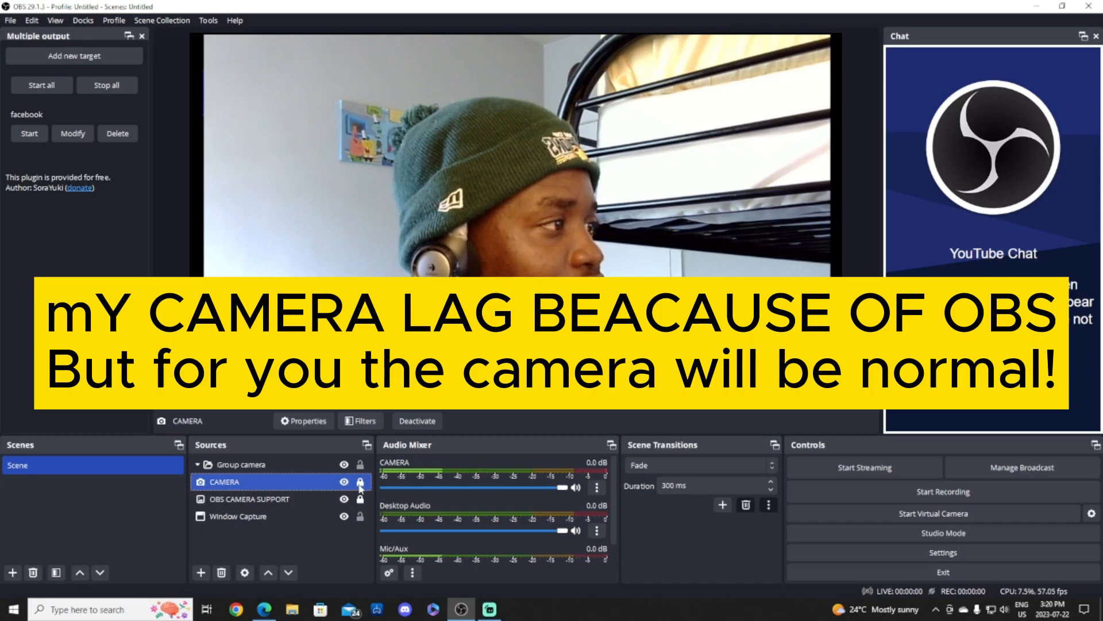
left_click_drag(279, 483, 284, 504)
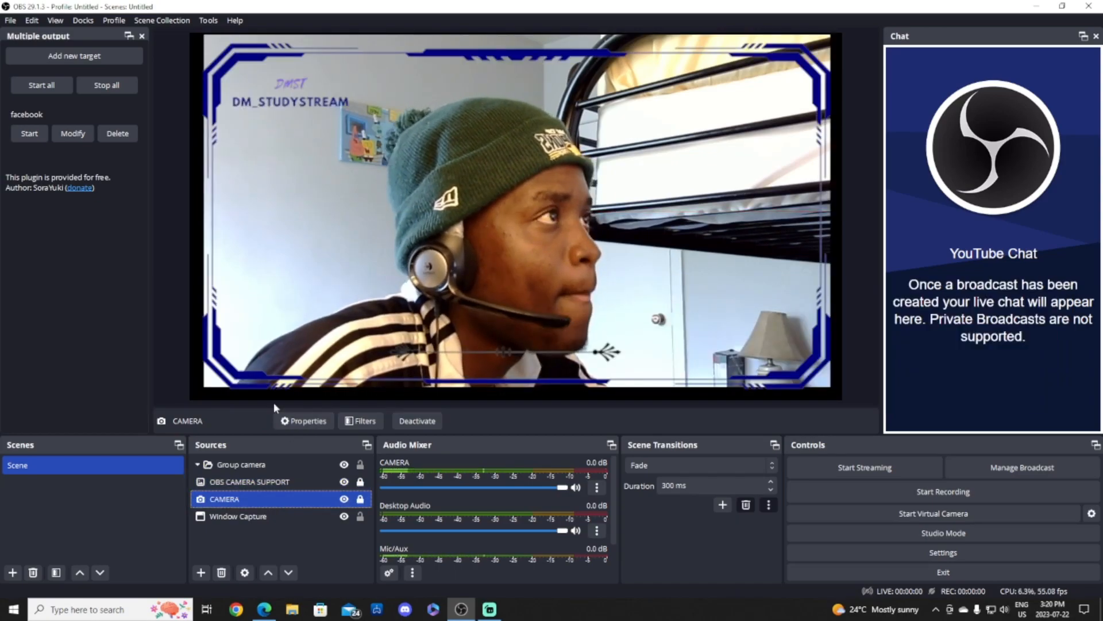
left_click(355, 127)
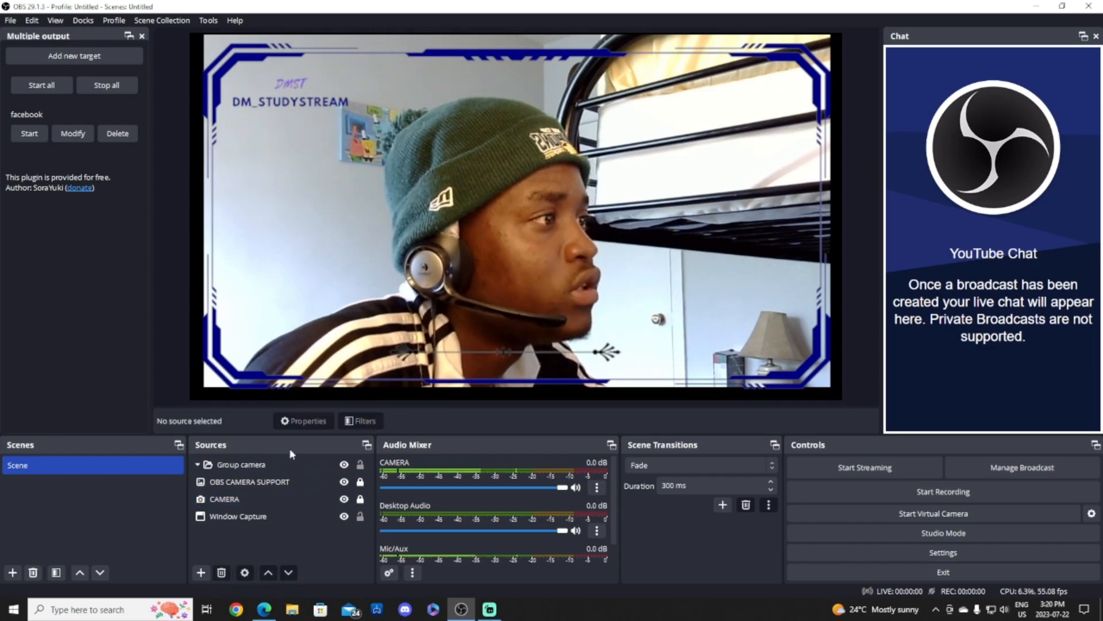
Unlock the camera and overlay, then resize both in the preview so the frame fits the webcam.
left_click(323, 469)
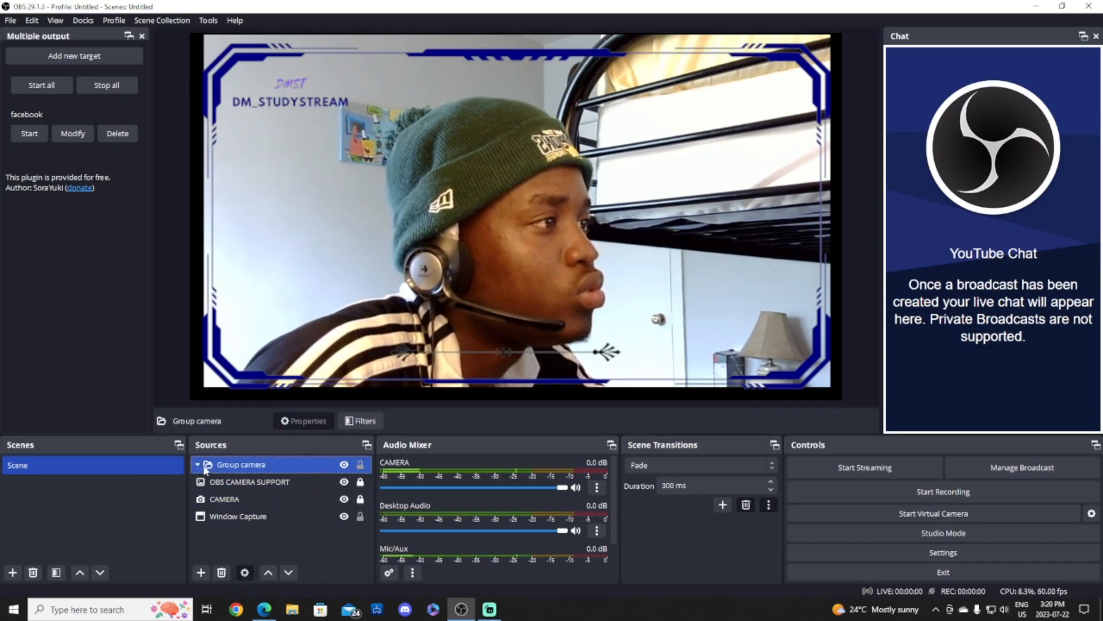
left_click(361, 482)
left_click(360, 499)
left_click(309, 241)
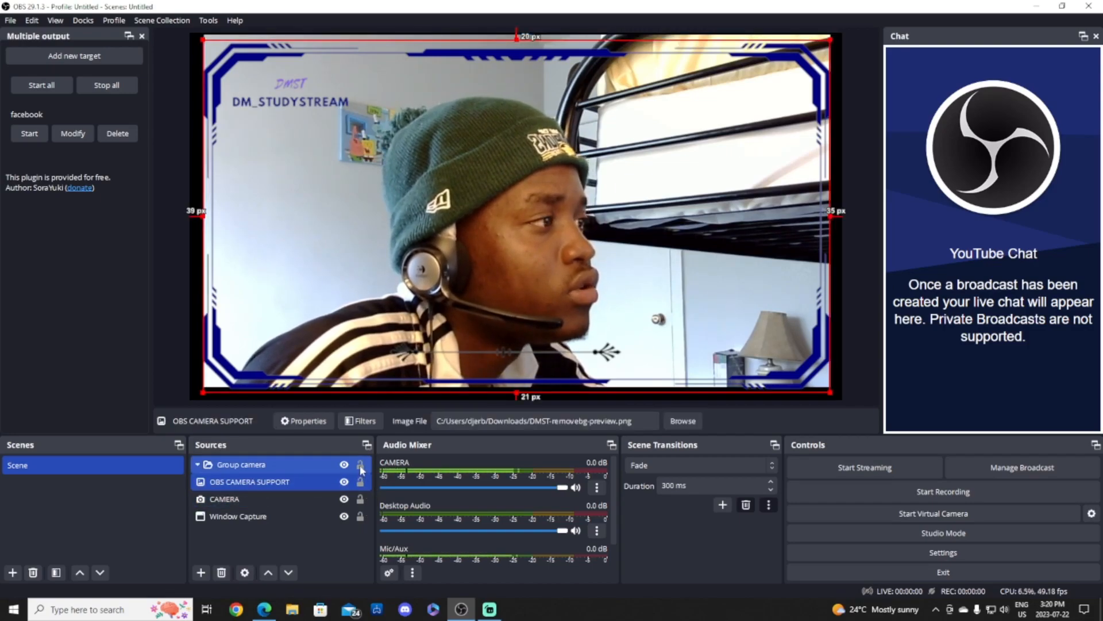
left_click(304, 118)
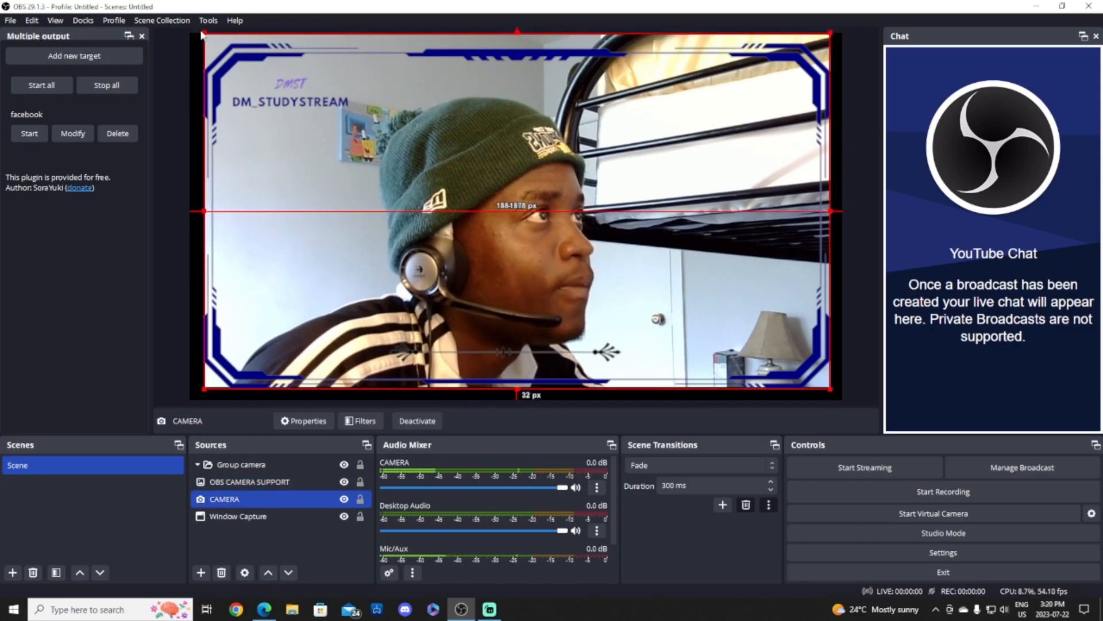
left_click_drag(201, 32, 199, 68)
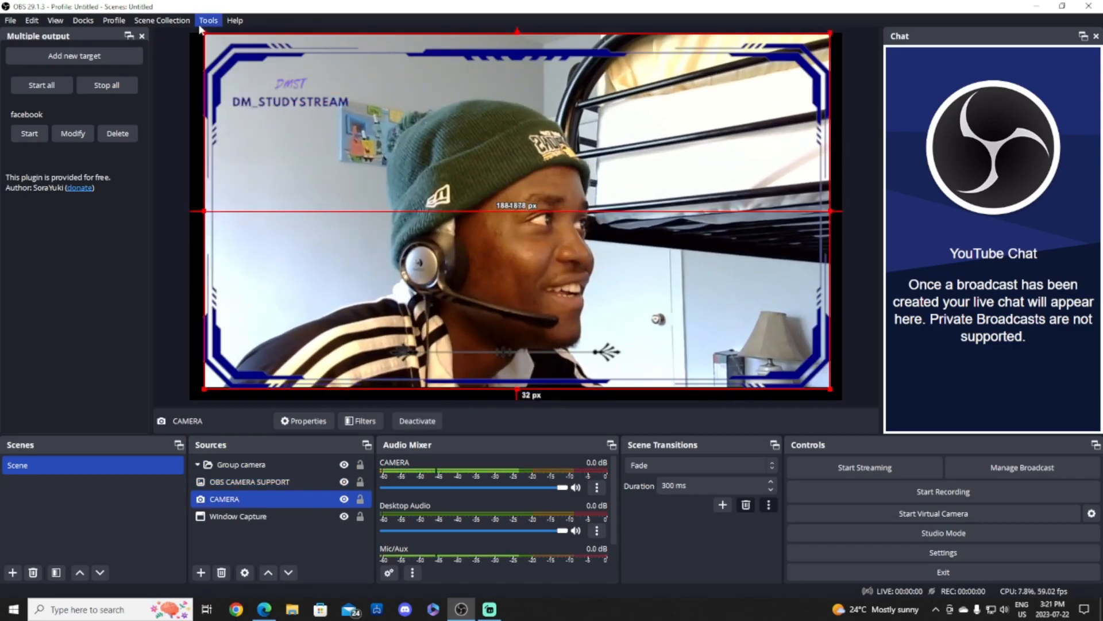
left_click(243, 78)
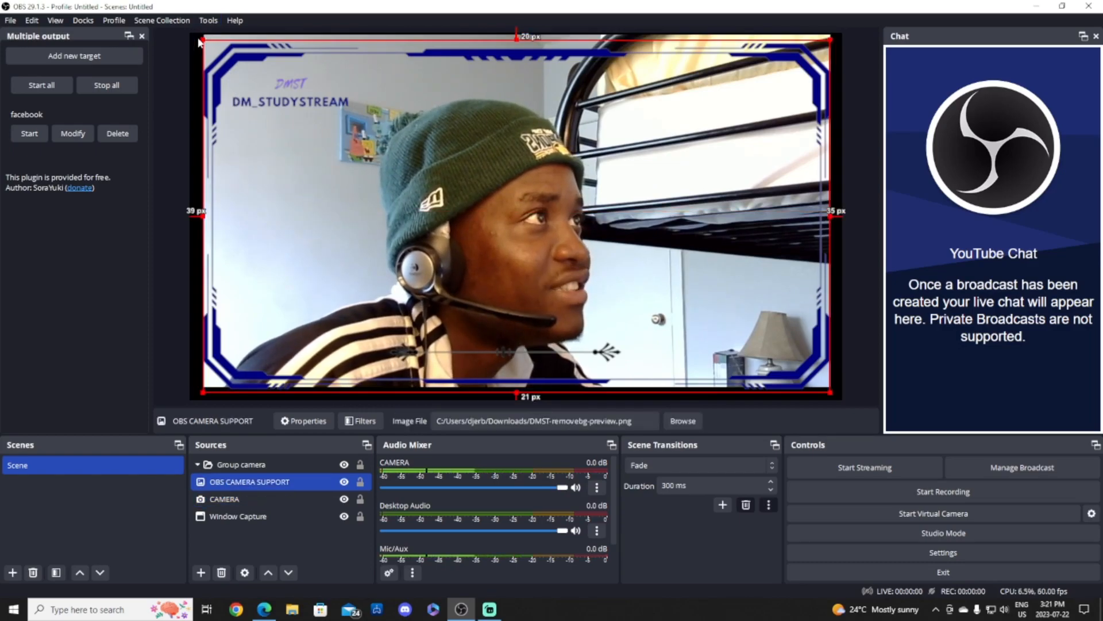
mouse_move(207, 41)
left_mouse_down()
mouse_move(197, 36)
mouse_move(207, 44)
left_mouse_up()
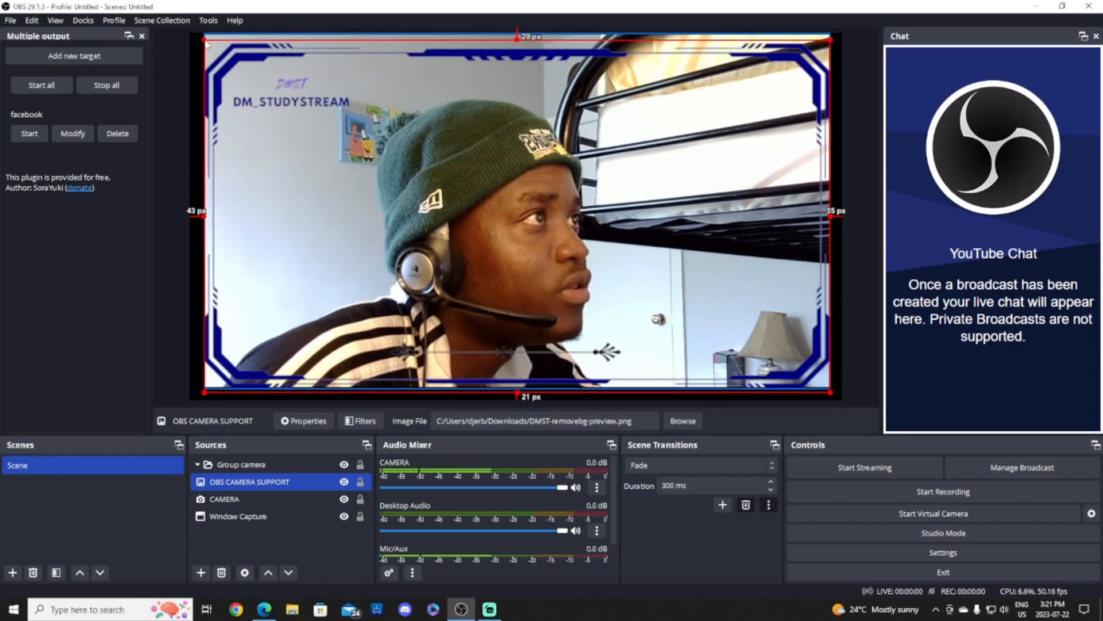
Scale the Group camera group down from its corner and edges and move it toward the canvas centre.
left_click(360, 464)
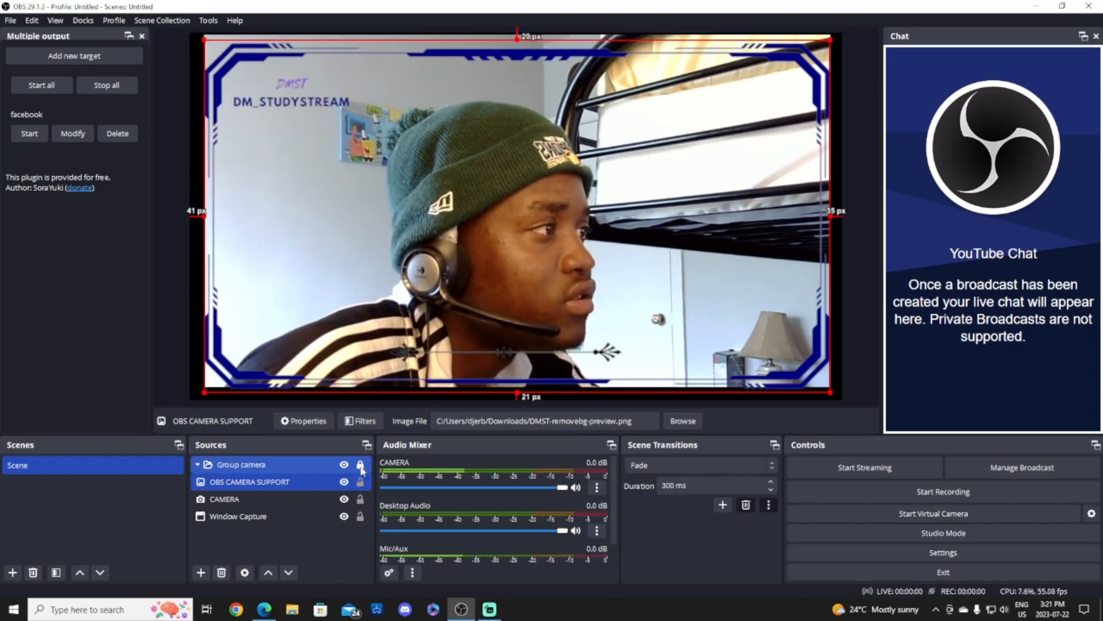
left_click(290, 466)
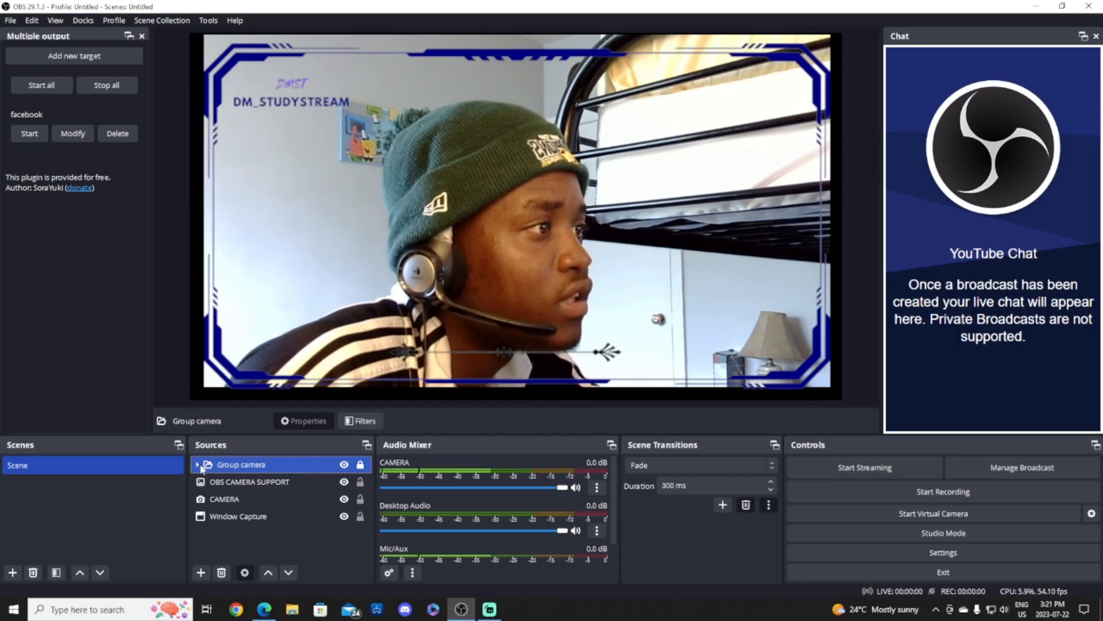
left_click(241, 518)
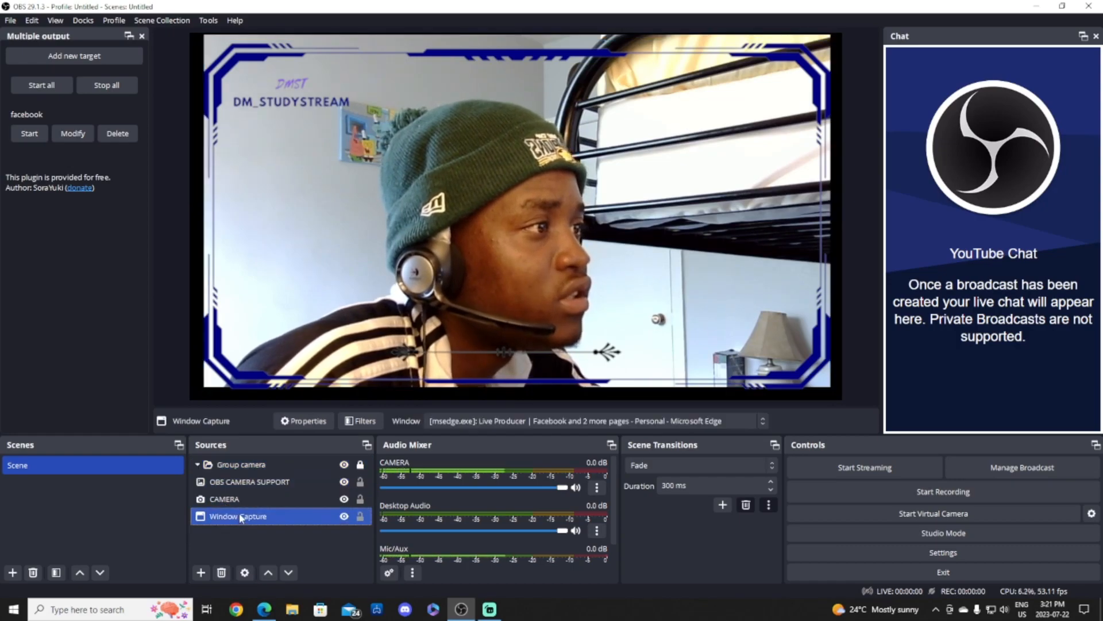
left_click(201, 466)
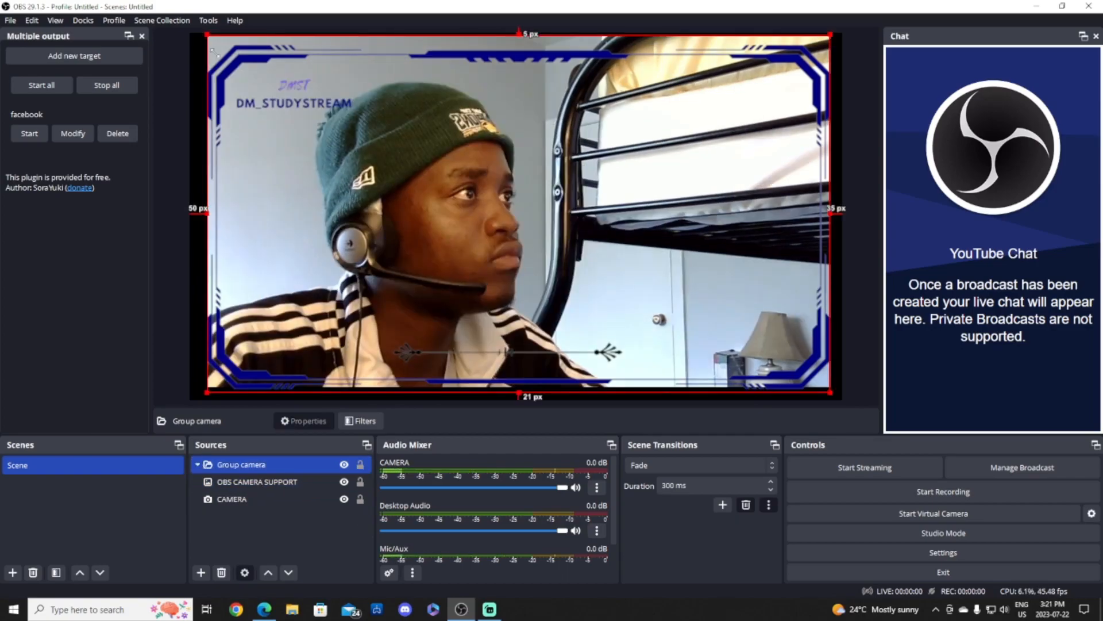
left_click_drag(205, 35, 436, 241)
left_click_drag(551, 265, 451, 217)
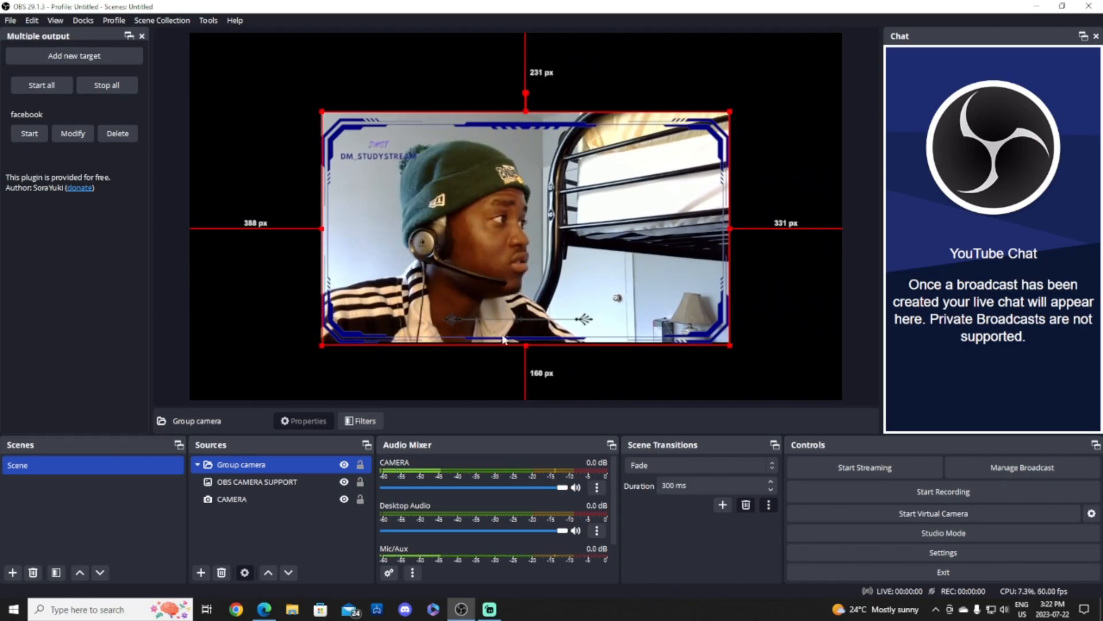
left_click_drag(526, 344, 525, 339)
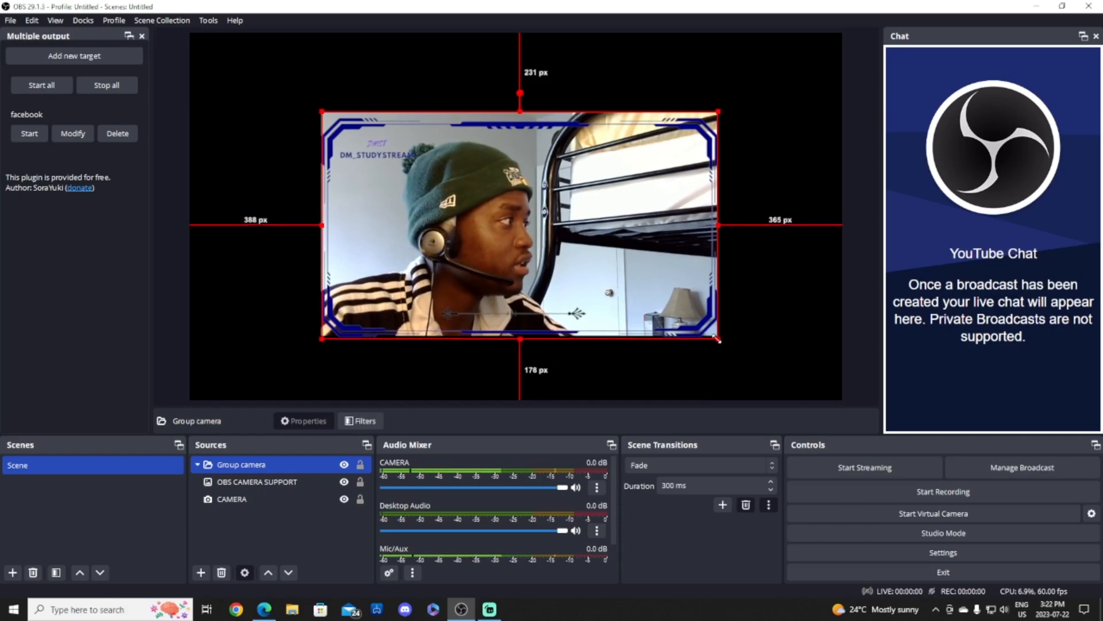
left_click_drag(720, 340, 716, 337)
Crop the group's left, bottom, top and right edges, then clear the selection.
key("super")
key("super")
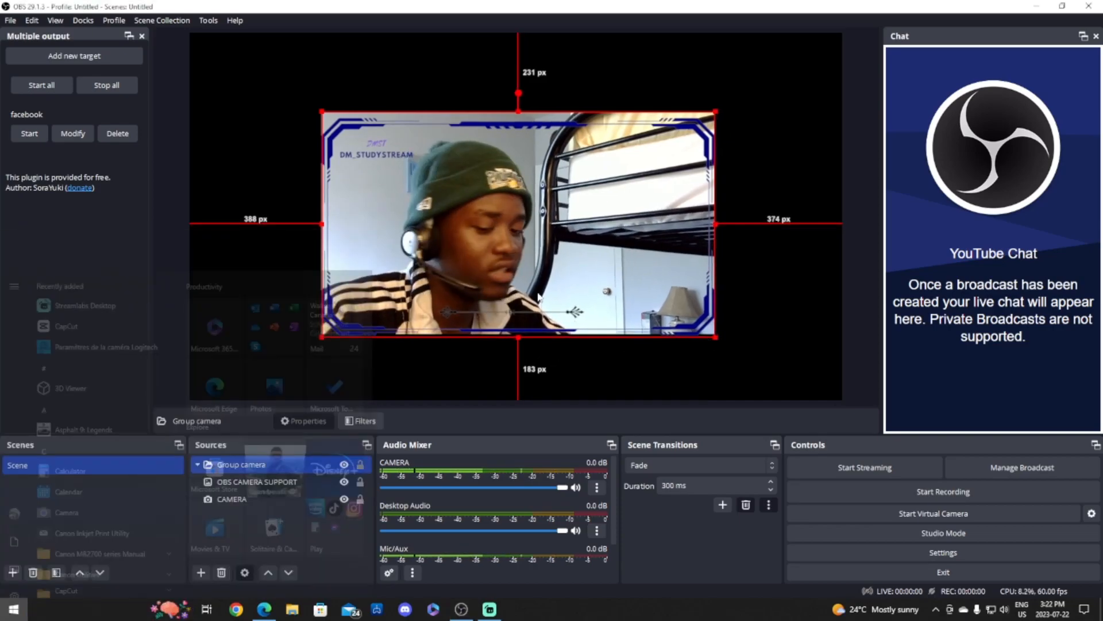
mouse_move(323, 337)
left_mouse_down()
mouse_move(315, 325)
mouse_move(315, 336)
left_mouse_up()
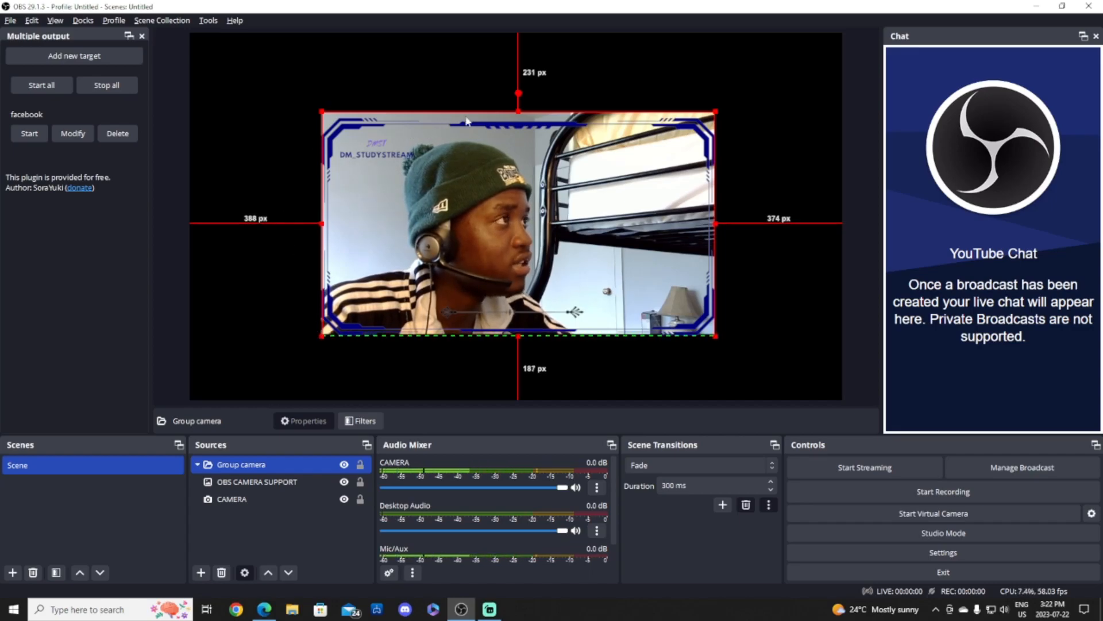
left_click_drag(518, 118, 518, 120)
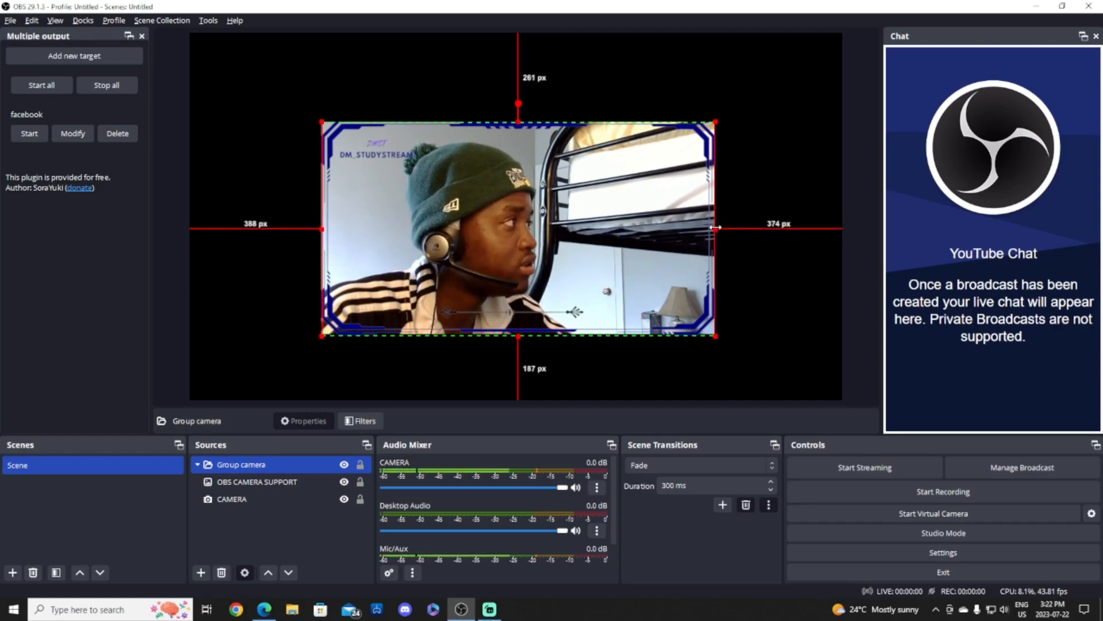
left_click_drag(715, 228, 713, 229)
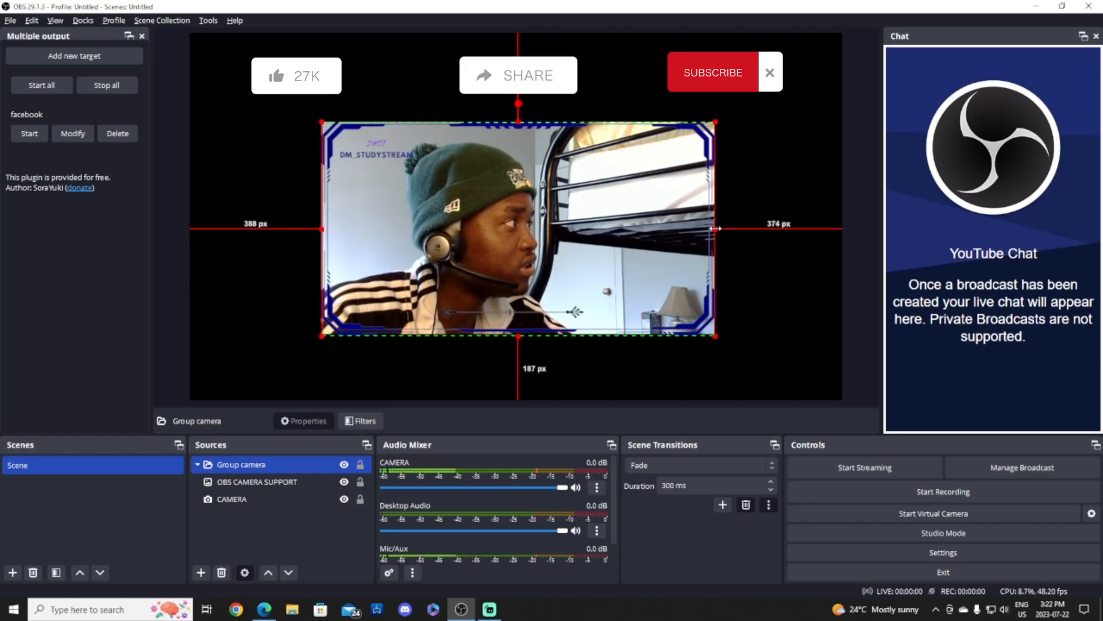
left_click_drag(321, 228, 322, 228)
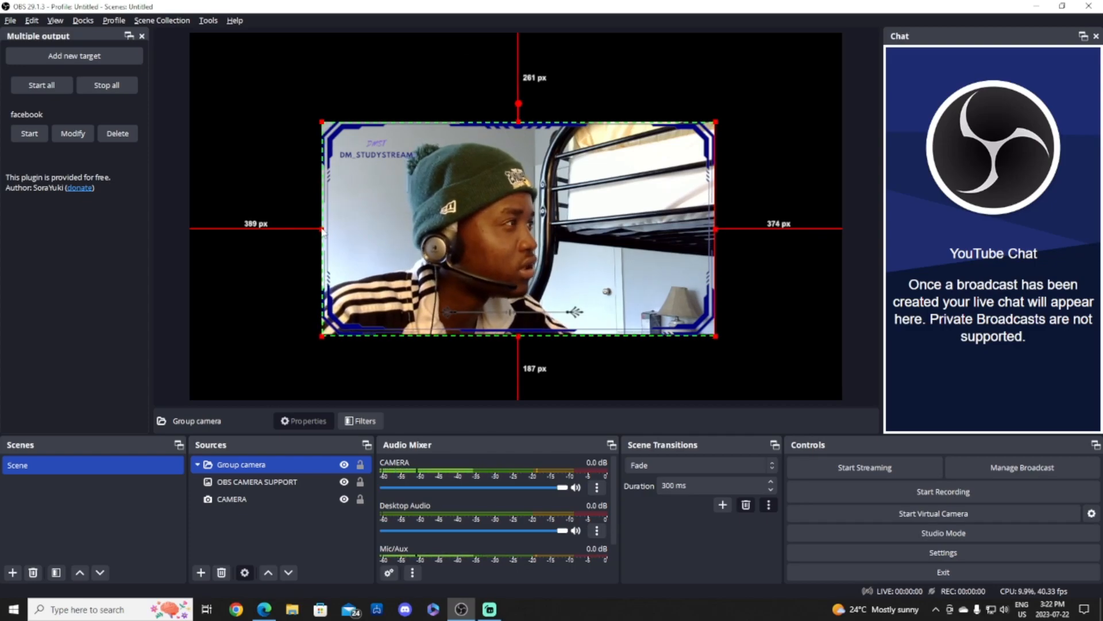
left_click(767, 347)
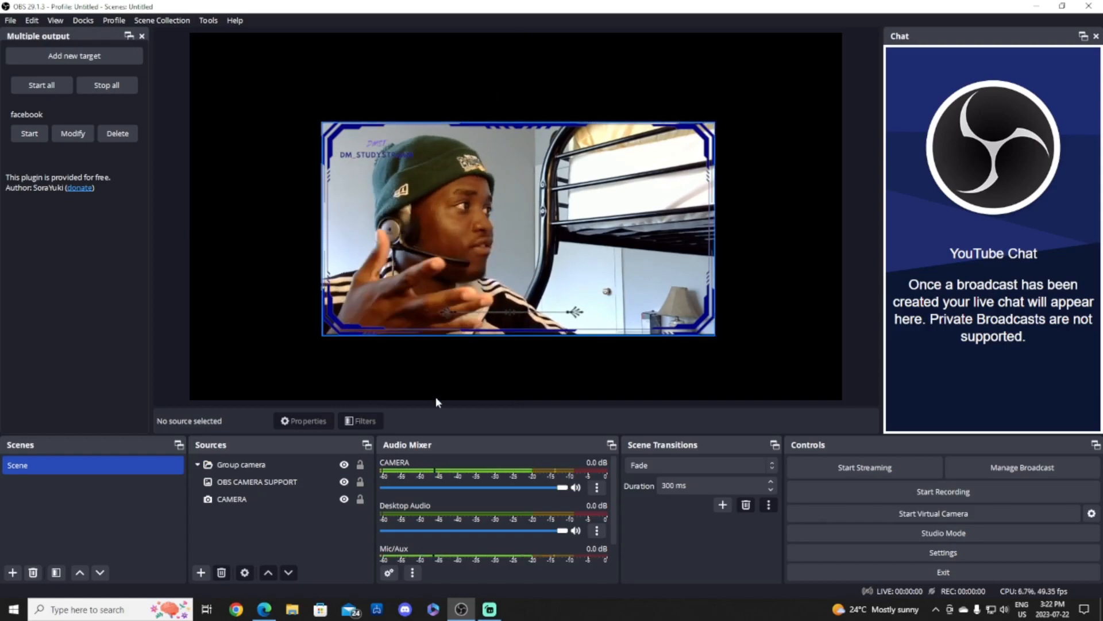
Toggle the Group camera group's collapse and lock states, leaving it unlocked for editing.
left_click(202, 464)
left_click(198, 464)
left_click(198, 464)
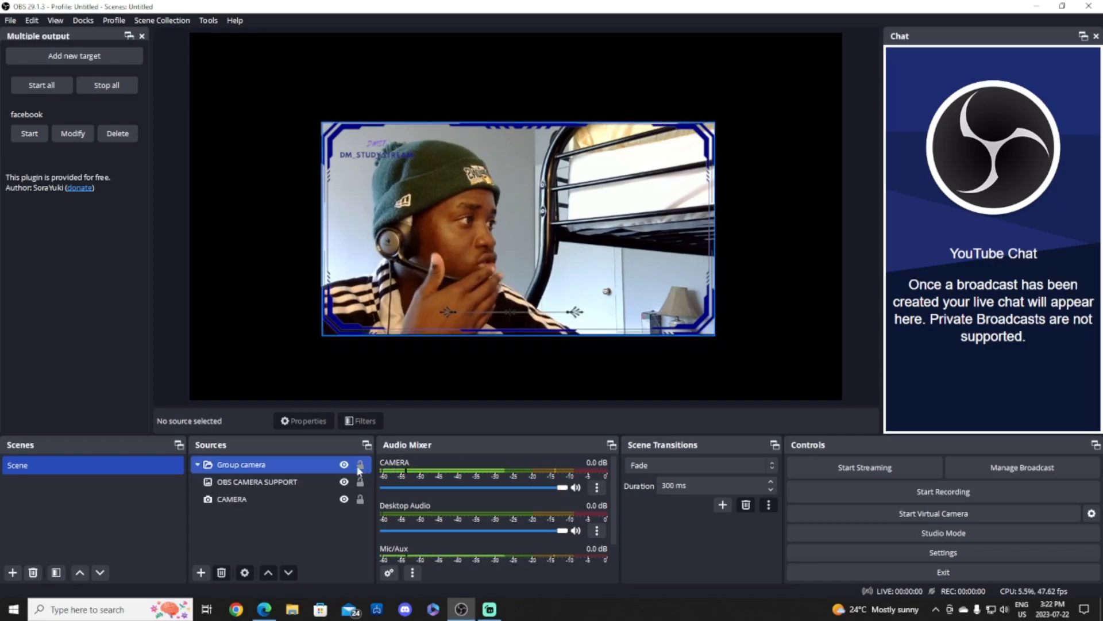
left_click(362, 464)
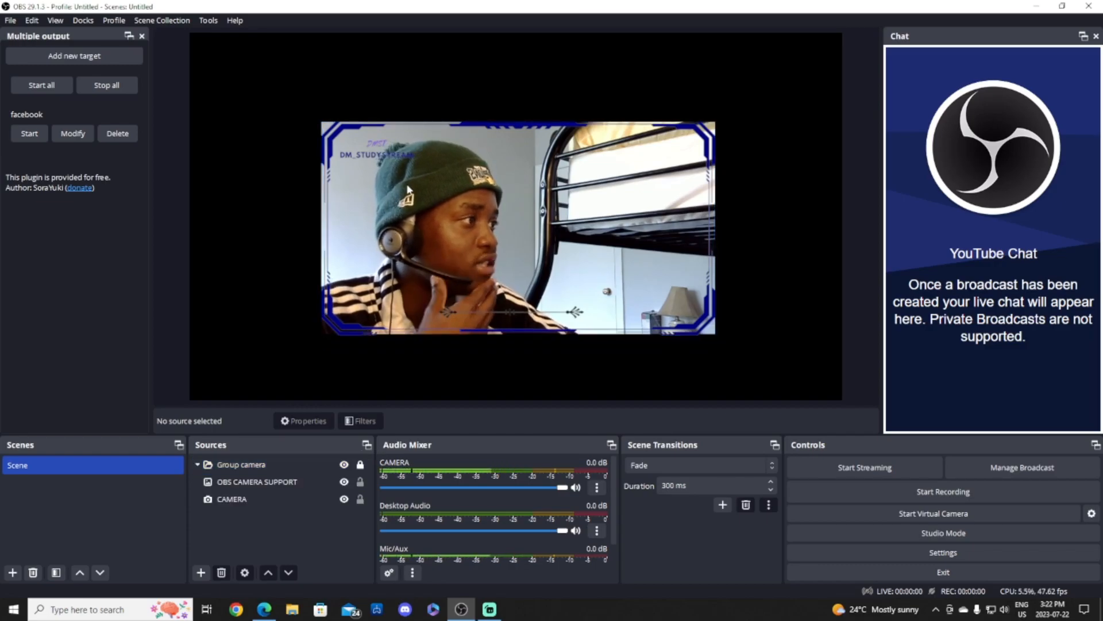
left_click(361, 465)
Shrink the webcam group to a small size and place it in the canvas's bottom-left corner.
left_click(706, 133)
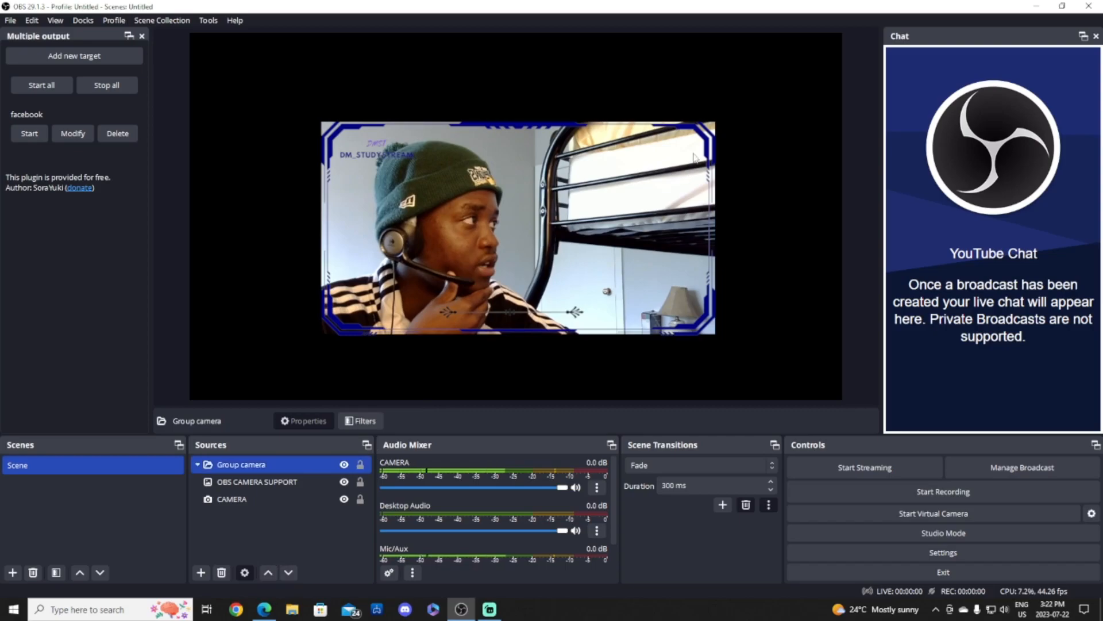
left_click_drag(716, 122, 486, 287)
left_click_drag(416, 281, 279, 354)
left_click(392, 288)
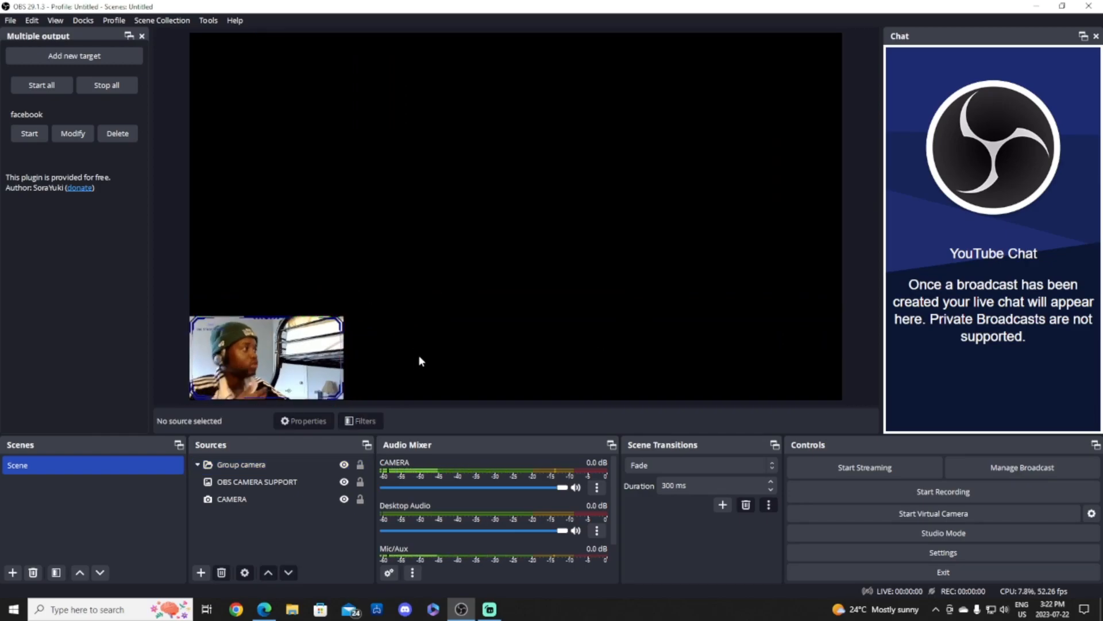
left_click(211, 484)
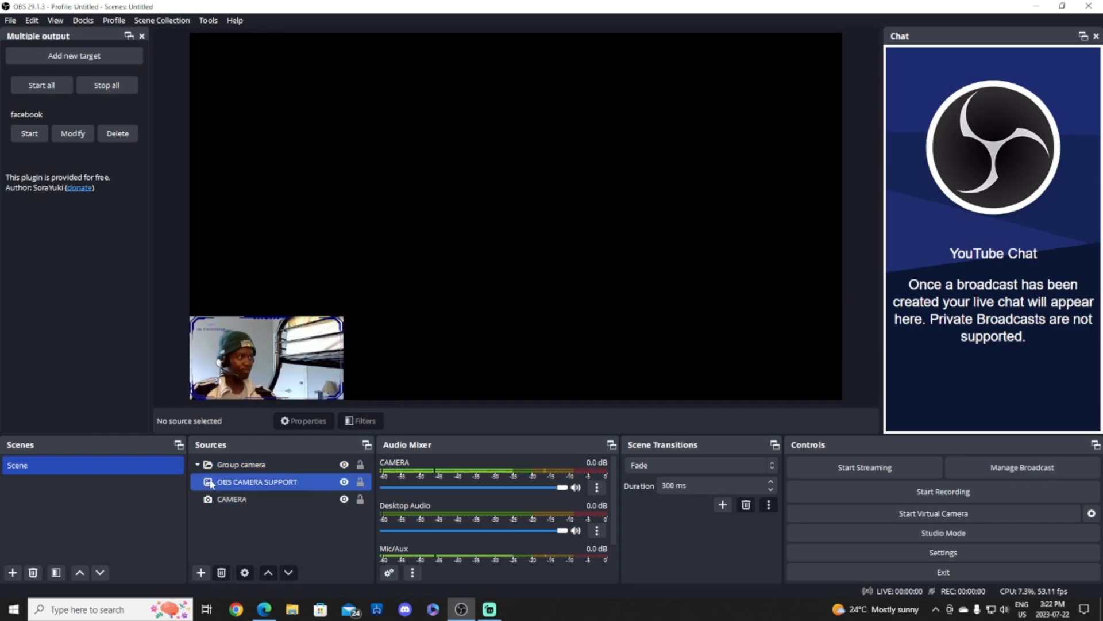
left_click(211, 465)
left_click(201, 572)
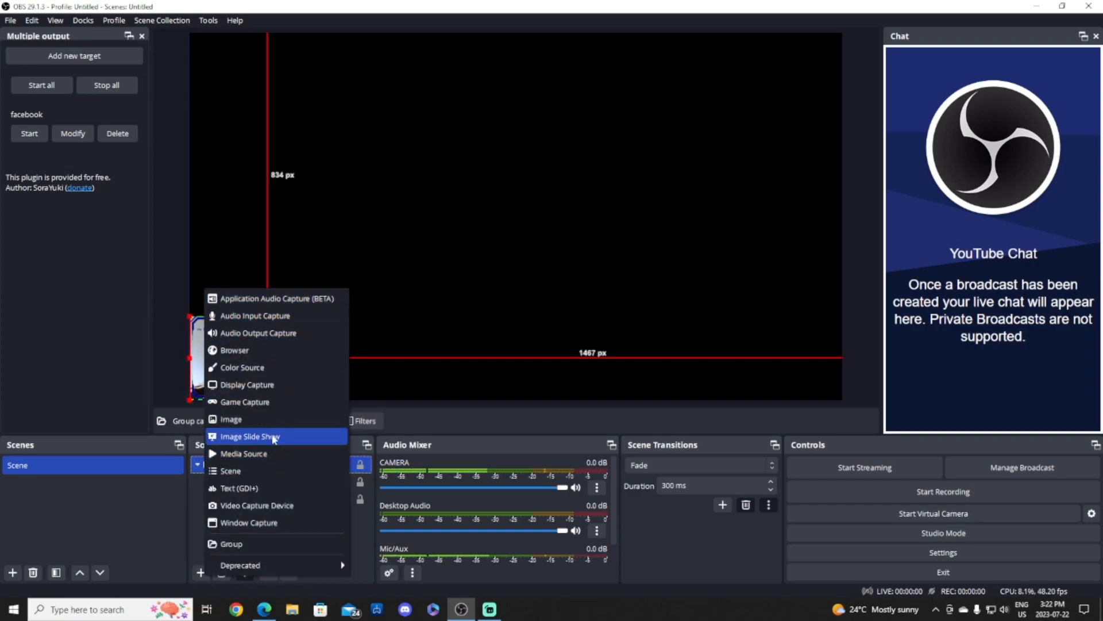
Add a Streamlabs Desktop Window Capture beneath the webcam group, aligned to the canvas bottom.
left_click(277, 524)
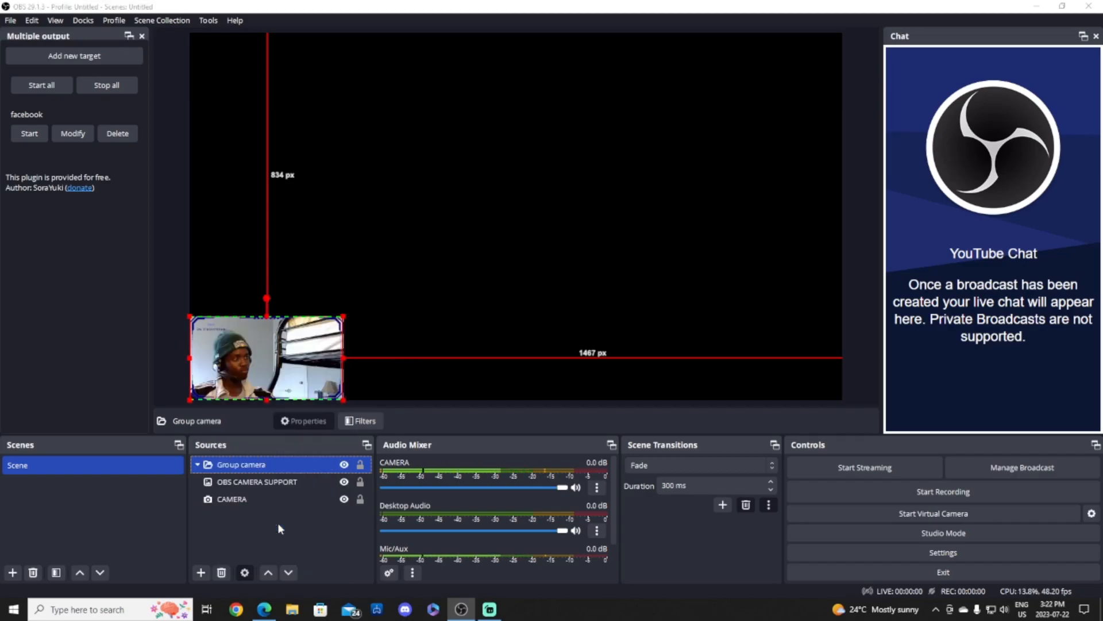
left_click(582, 374)
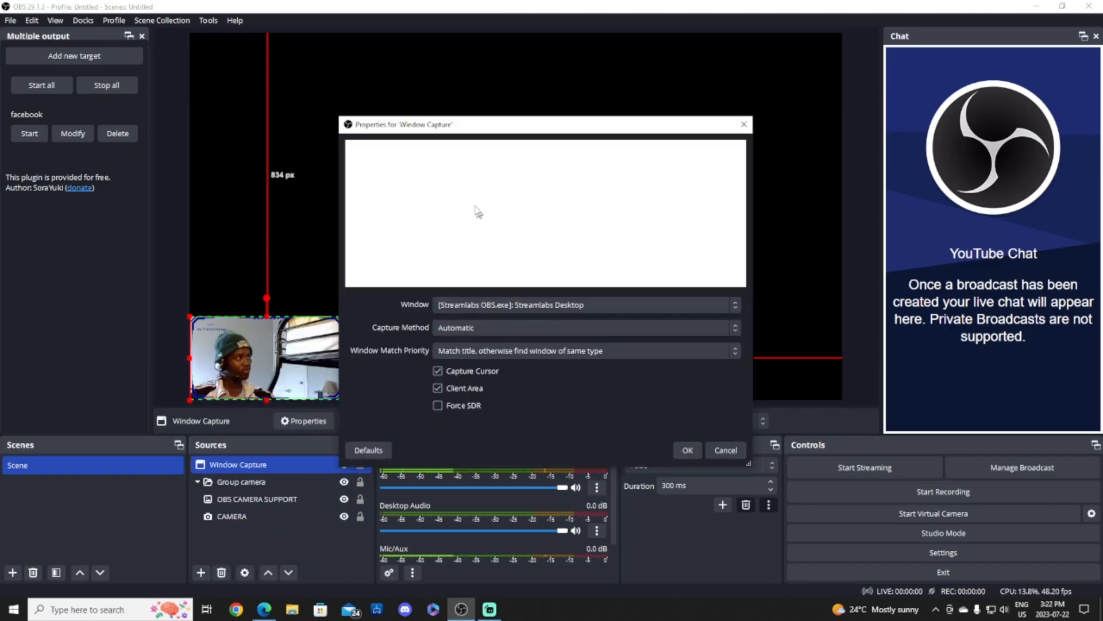
left_click(688, 451)
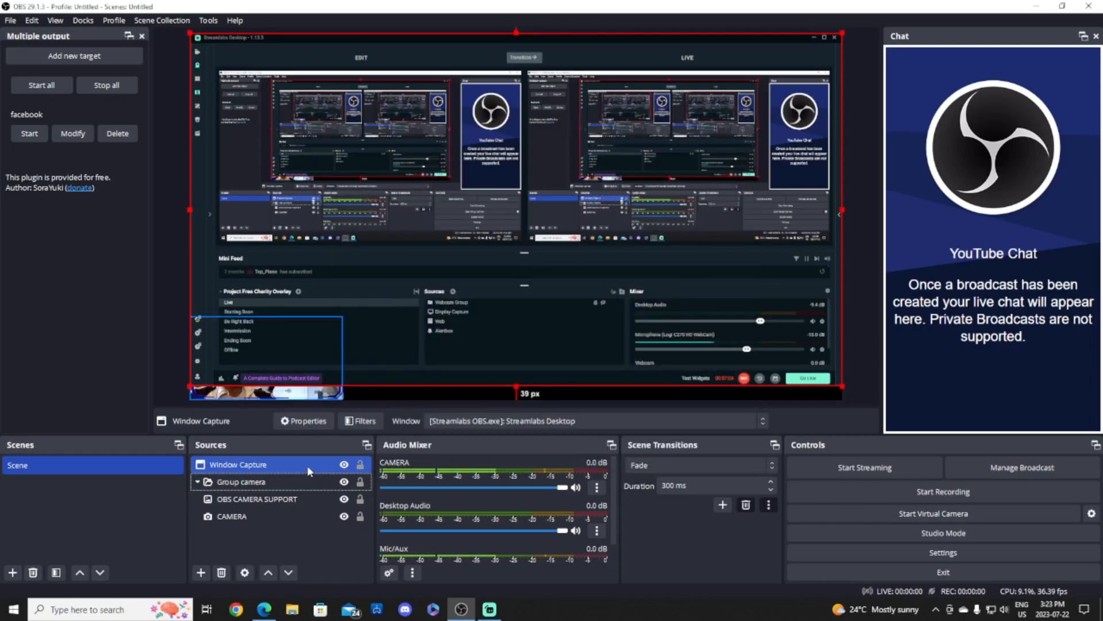
left_click_drag(201, 464, 203, 462)
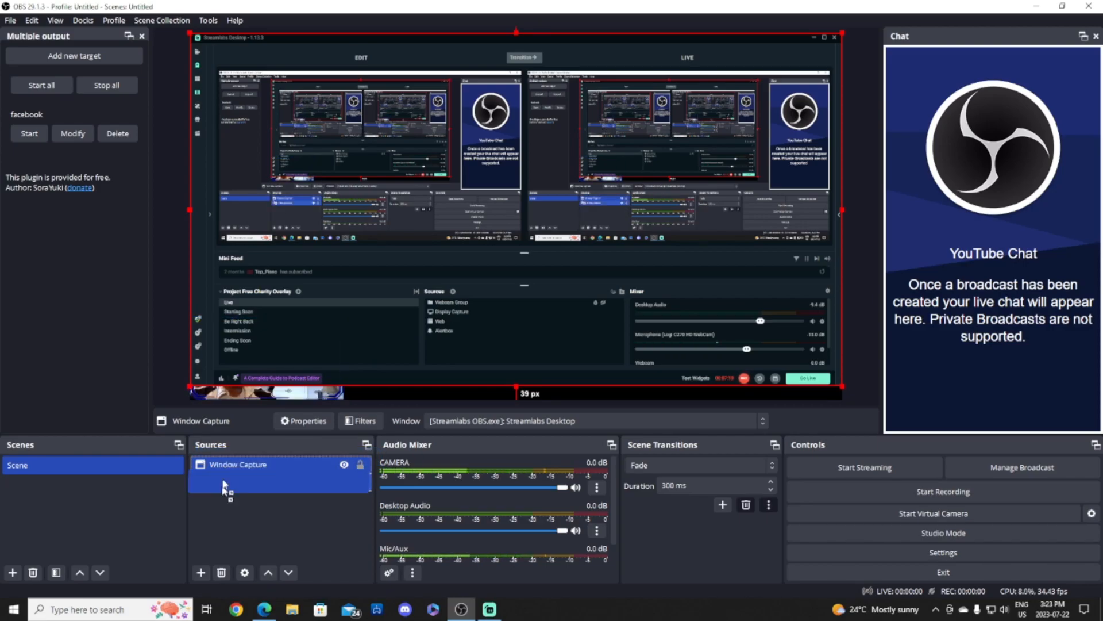
left_click_drag(224, 504, 224, 501)
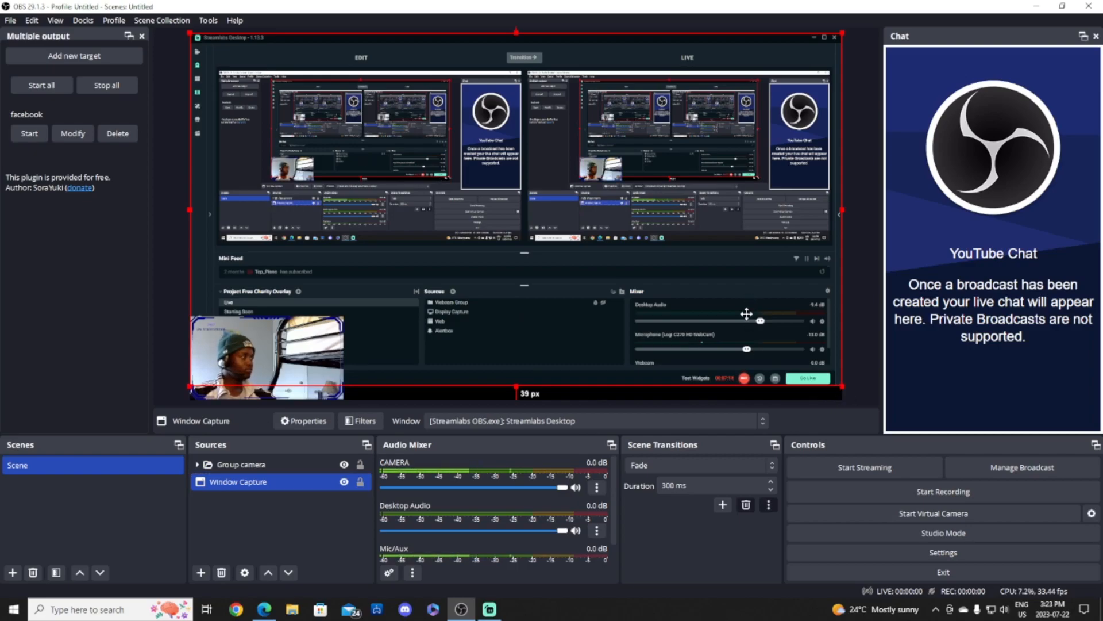
left_click_drag(746, 314, 746, 327)
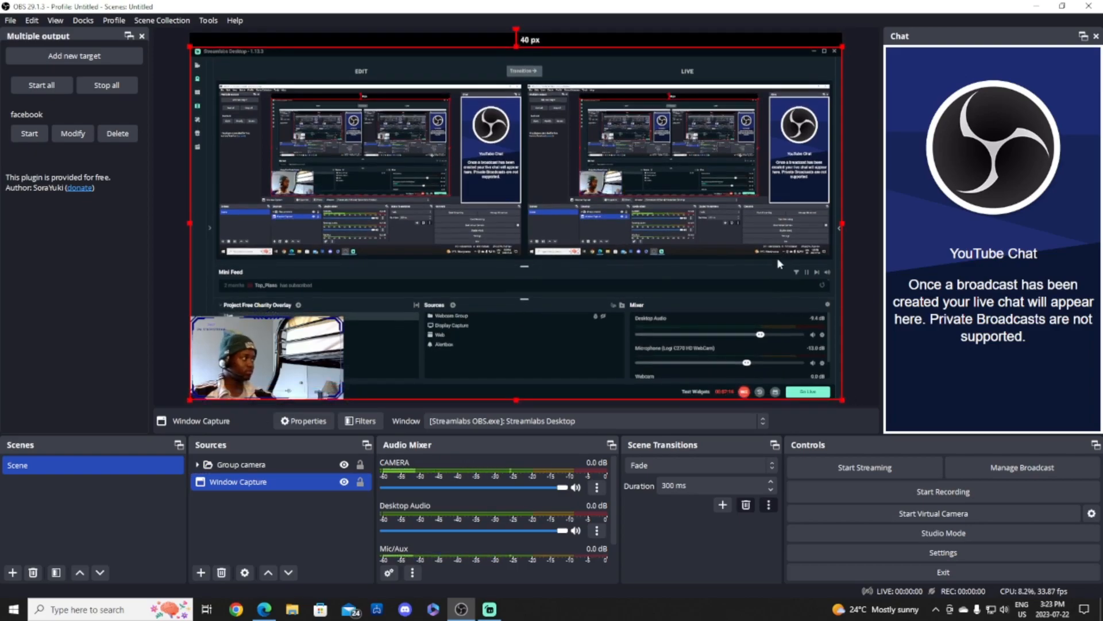
Make the webcam group slightly smaller from its corner handle.
left_click(855, 260)
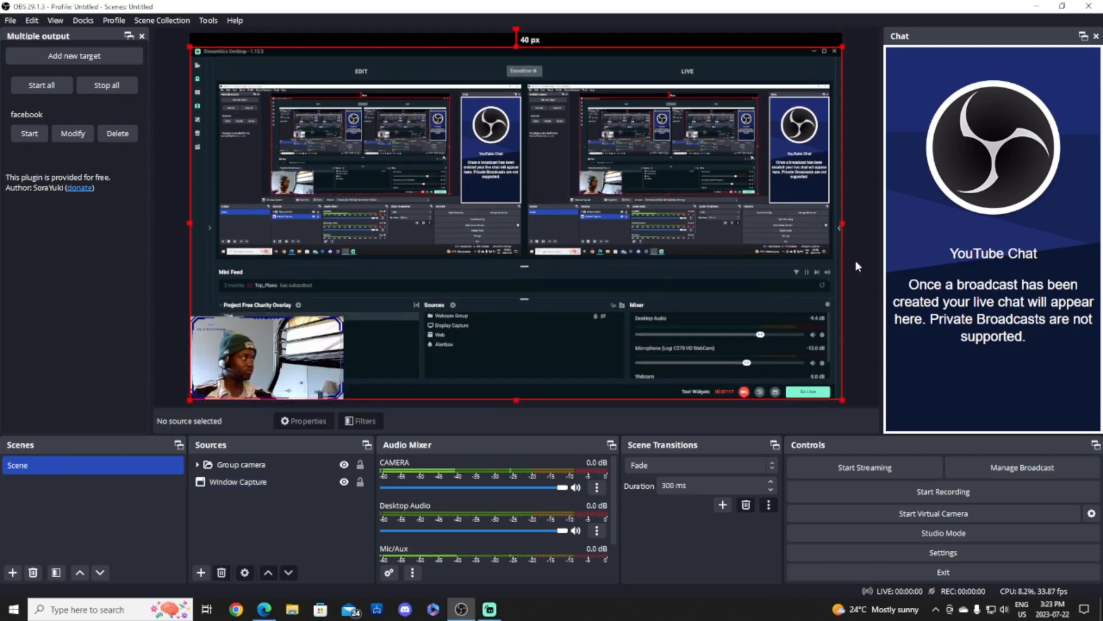
left_click(292, 345)
left_click_drag(332, 326, 322, 332)
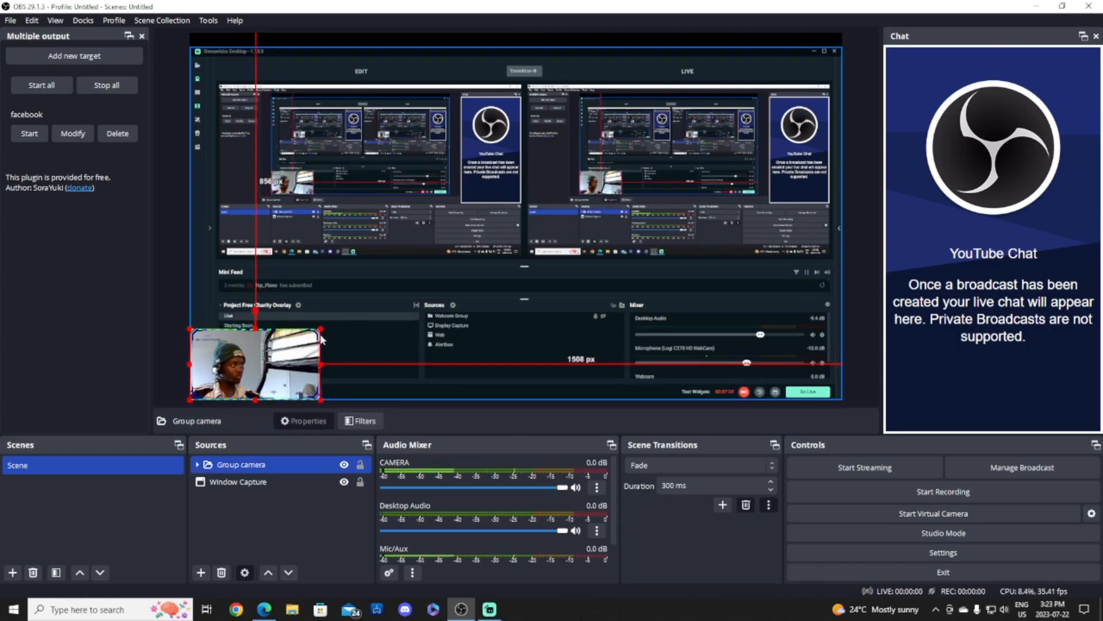
left_click(394, 366)
left_click(200, 572)
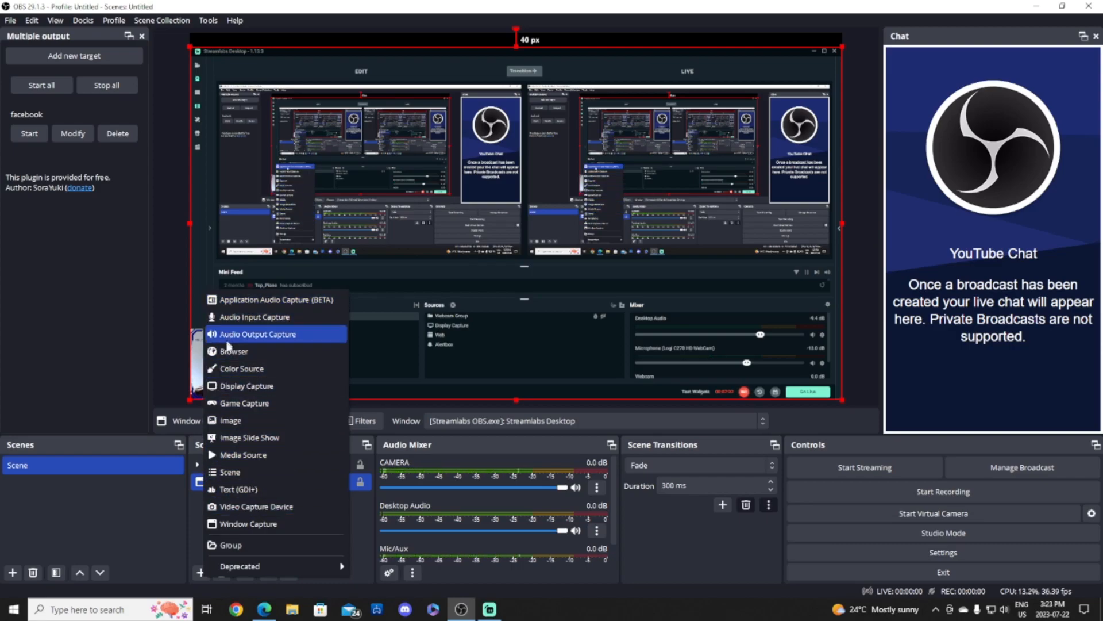
Add a Display Capture source of the primary monitor.
left_click(257, 393)
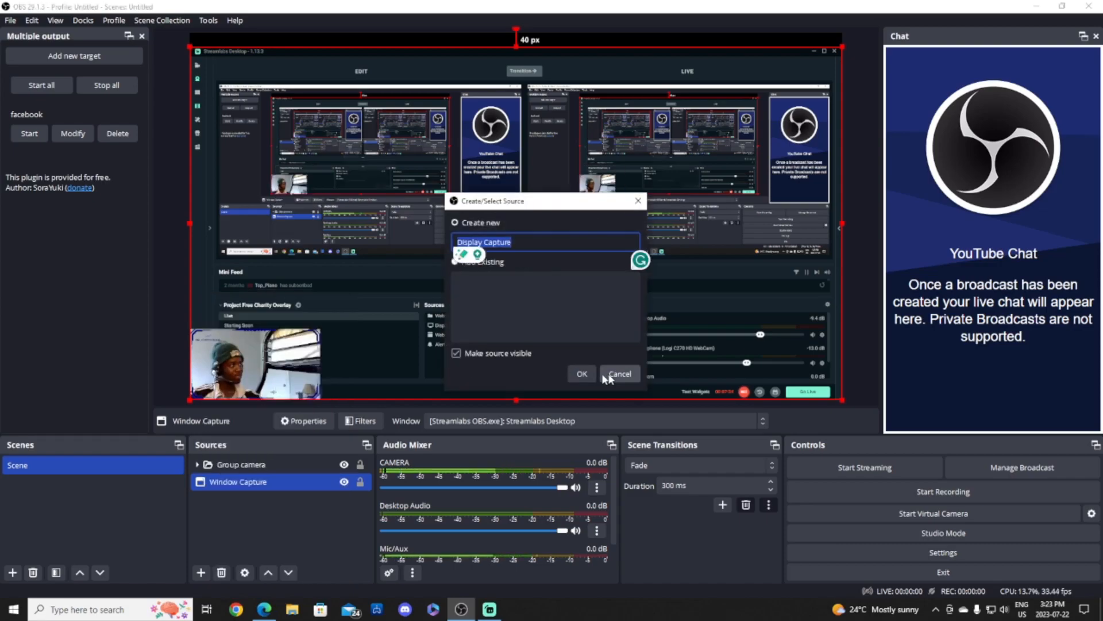
left_click(582, 374)
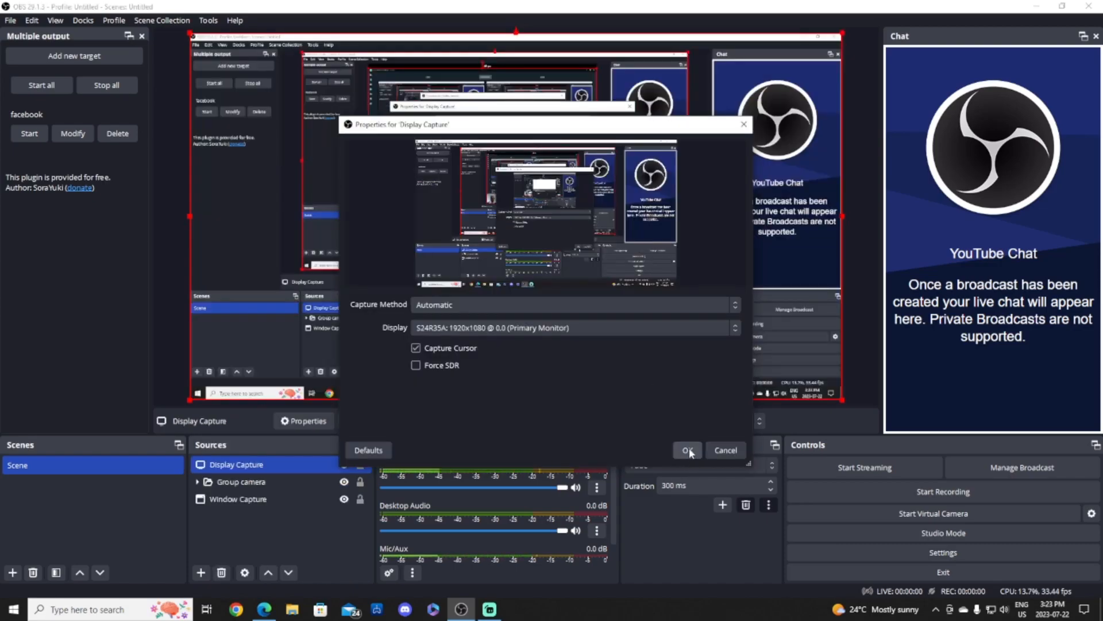
left_click(688, 449)
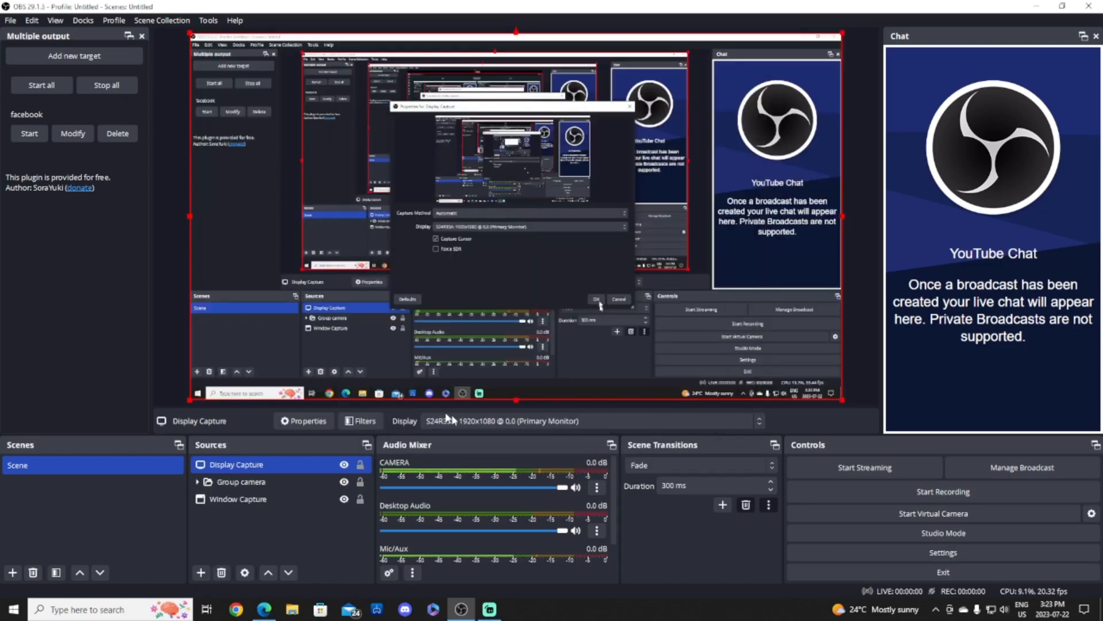
Remove the Window Capture source from the scene.
left_click(240, 500)
right_click(240, 499)
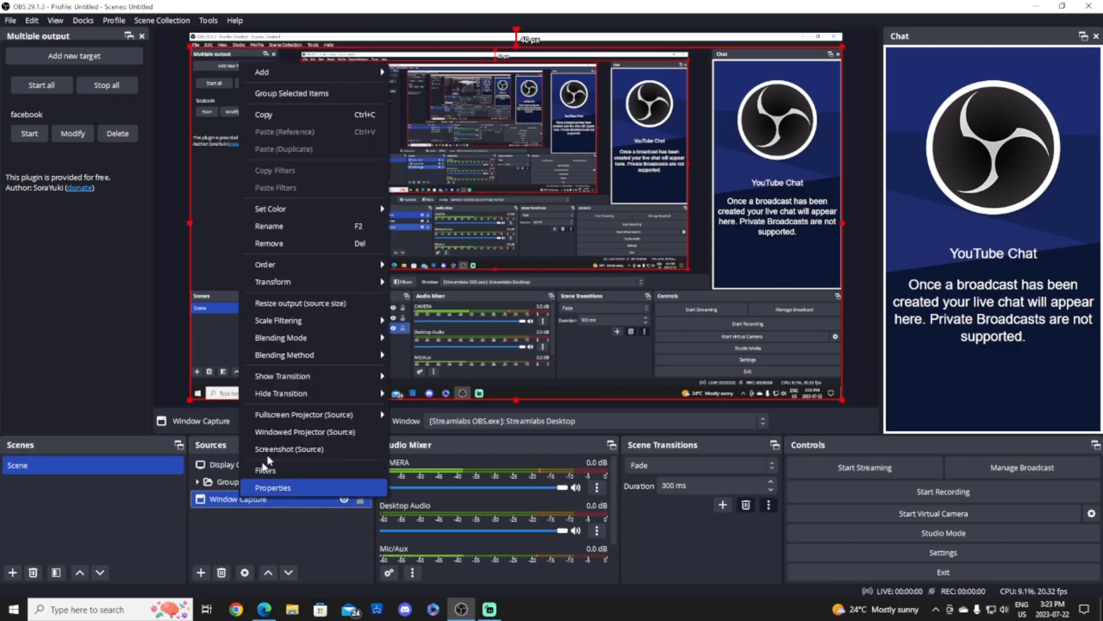
left_click(292, 243)
left_click(600, 309)
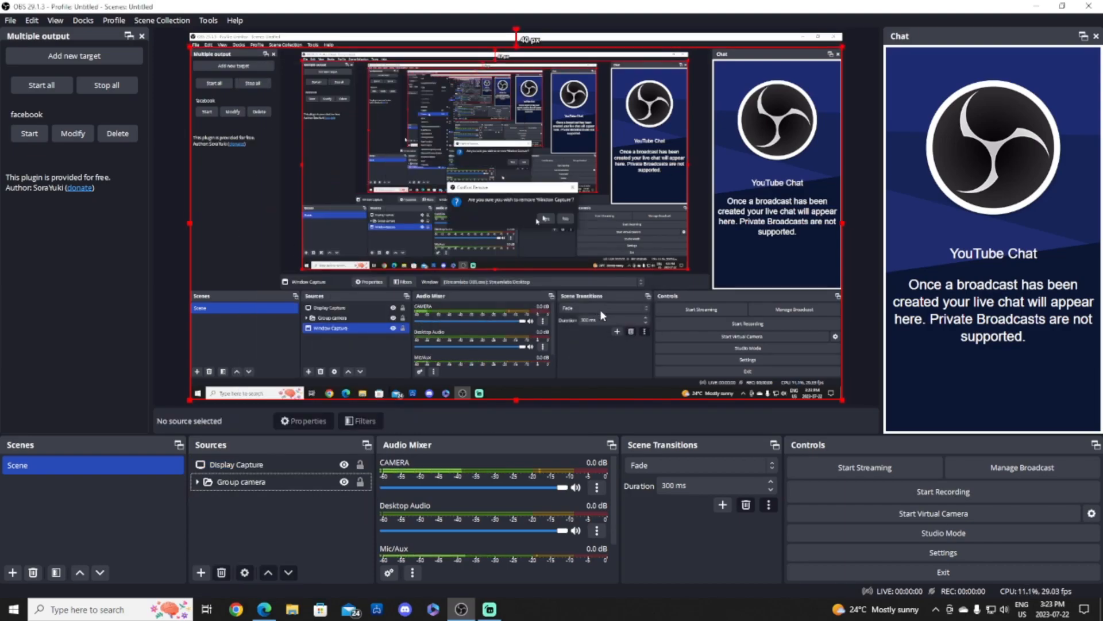
Move Display Capture beneath Group camera in the source order.
left_click(322, 464)
left_click(316, 481)
left_click(289, 467)
left_click_drag(289, 464, 282, 501)
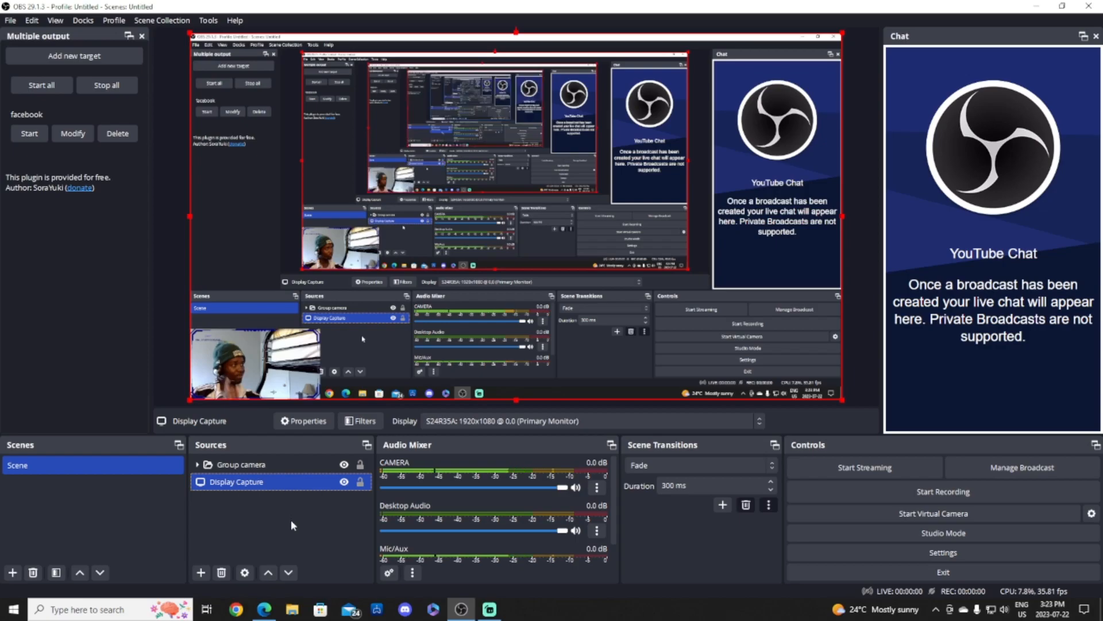
Switch between the browser's YouTube tab and OBS, ending with Streamlabs Desktop in front.
left_click(264, 610)
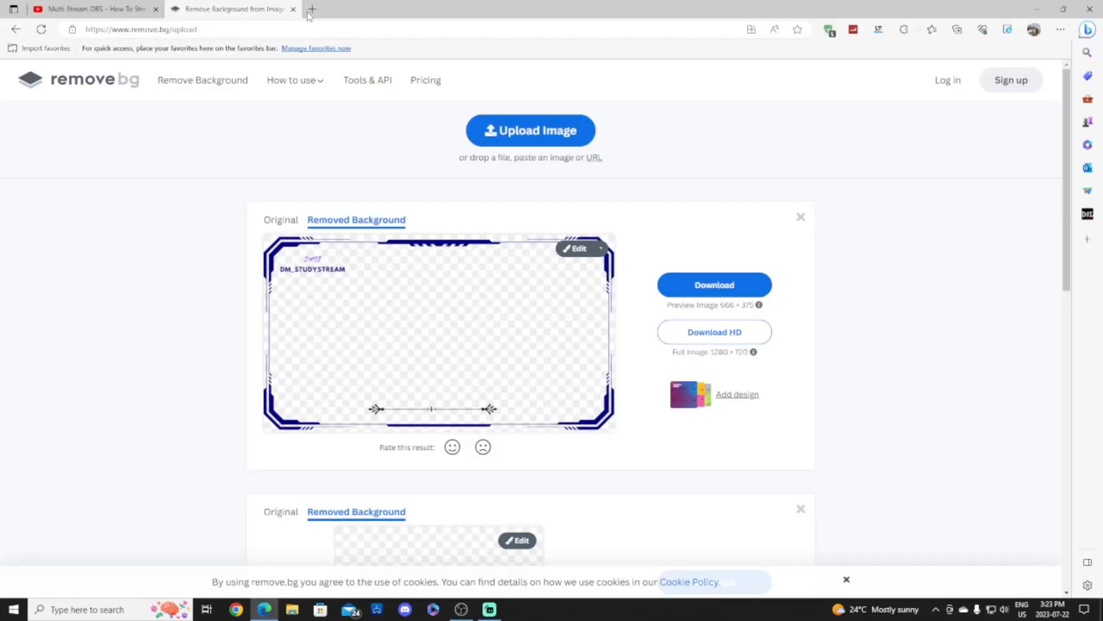
left_click(103, 5)
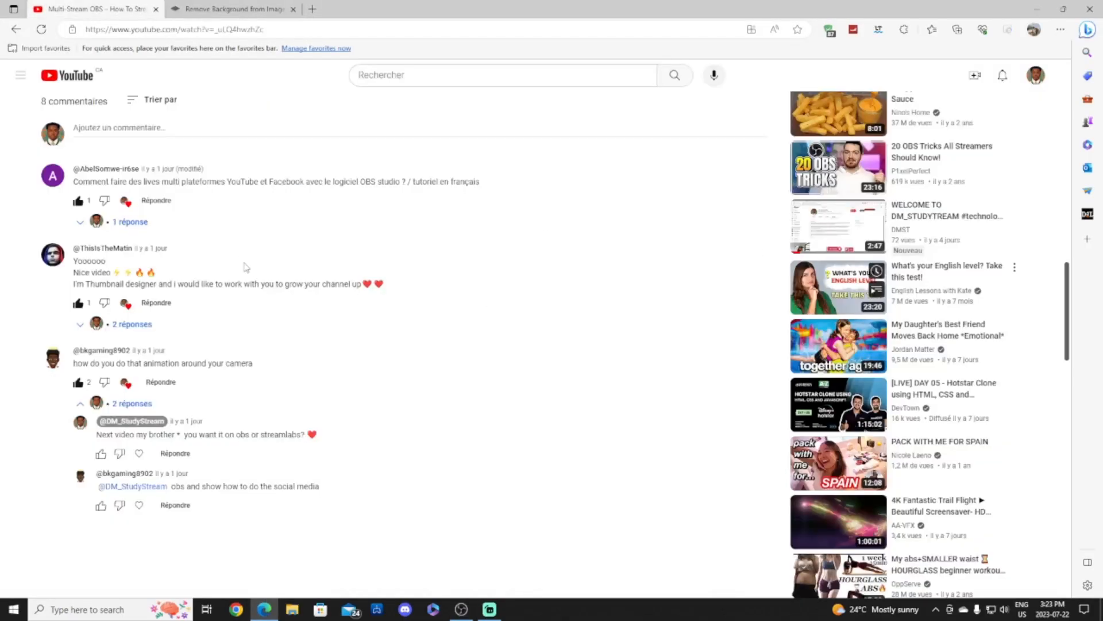
left_click(461, 609)
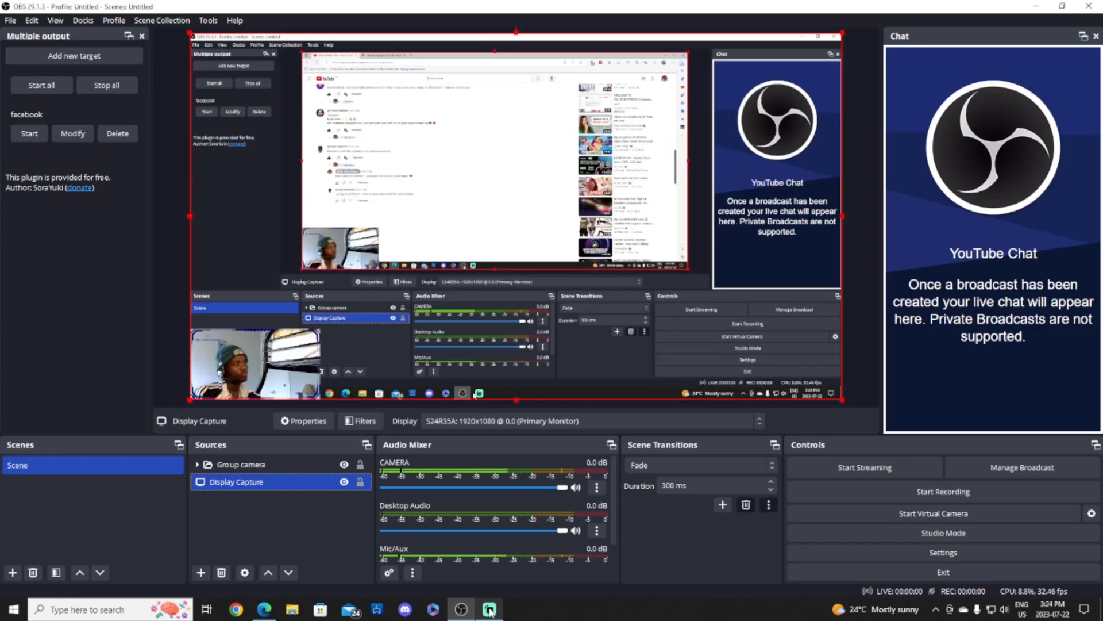
left_click(490, 609)
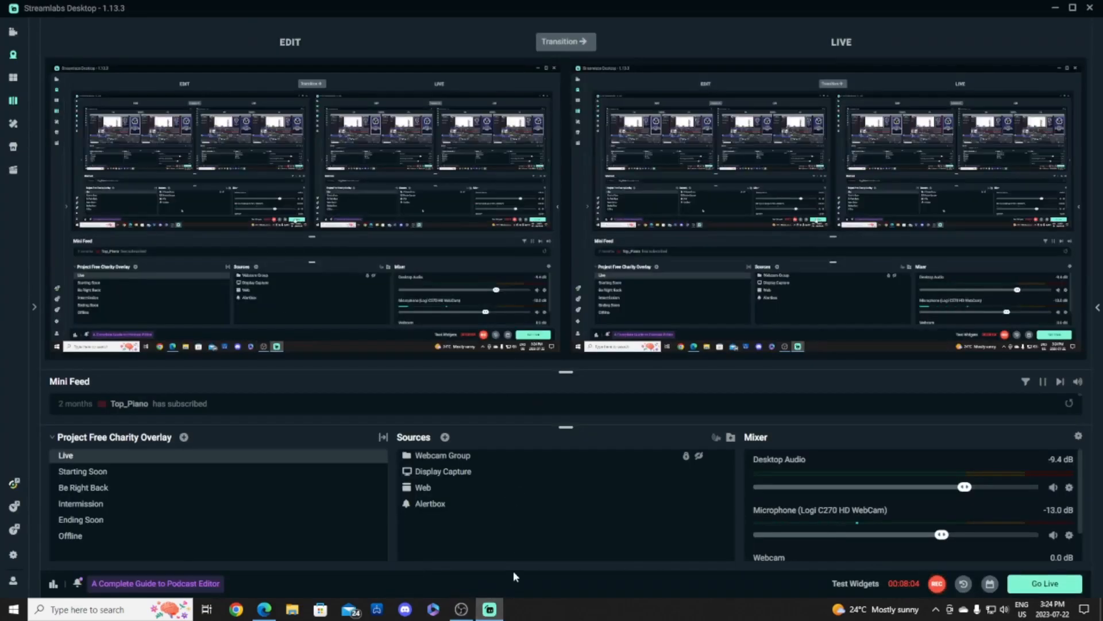
Close the OBS window and select Webcam Group in the Streamlabs Sources list.
left_click(461, 609)
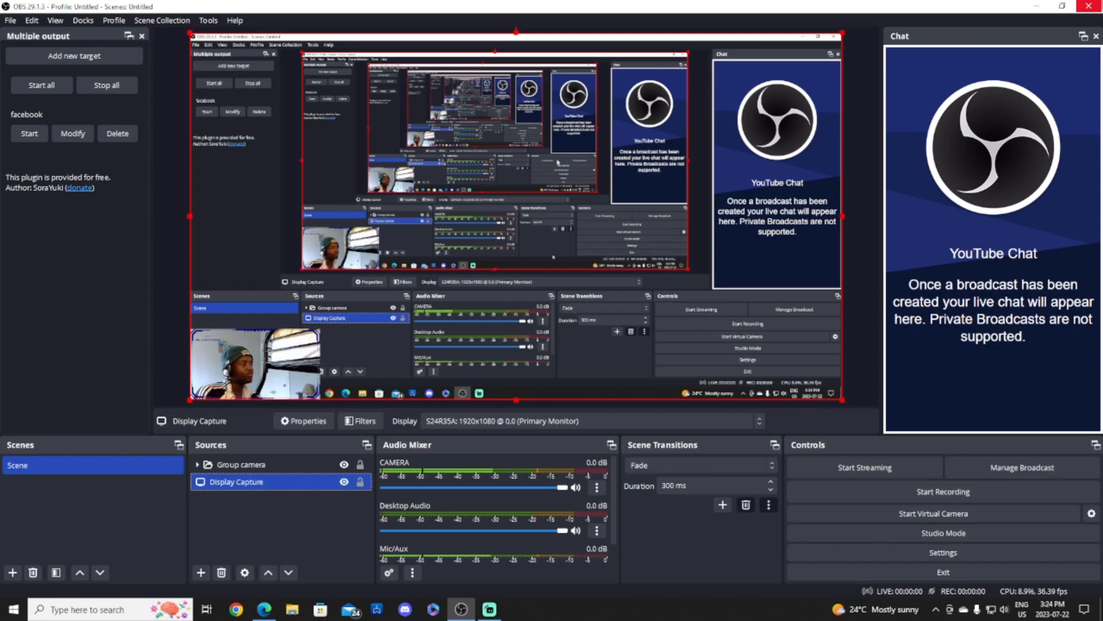
left_click(1089, 6)
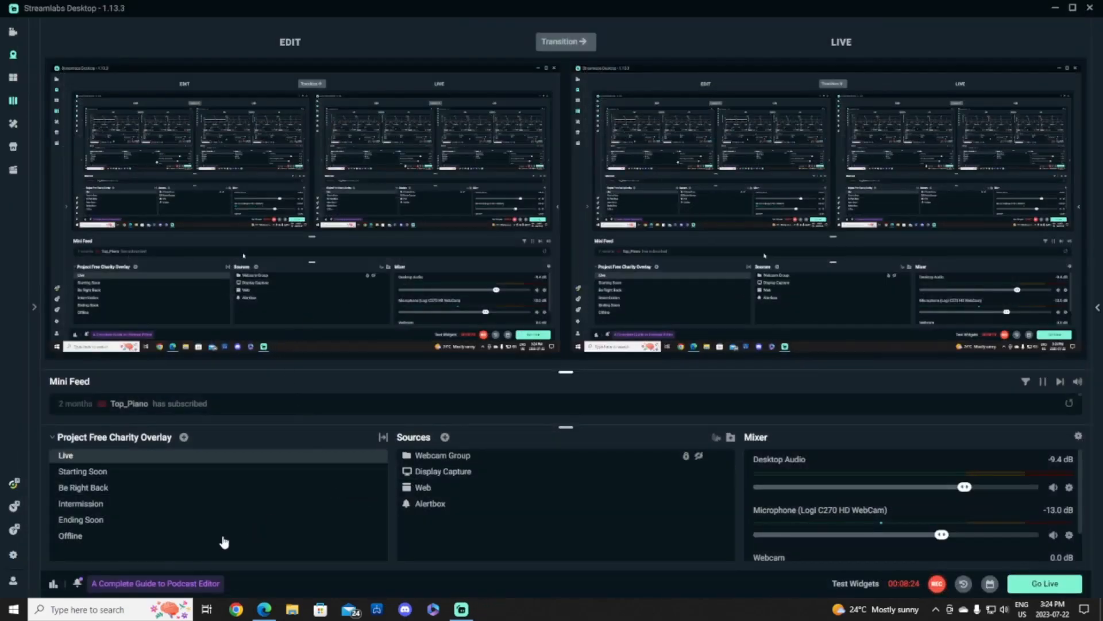
left_click(661, 455)
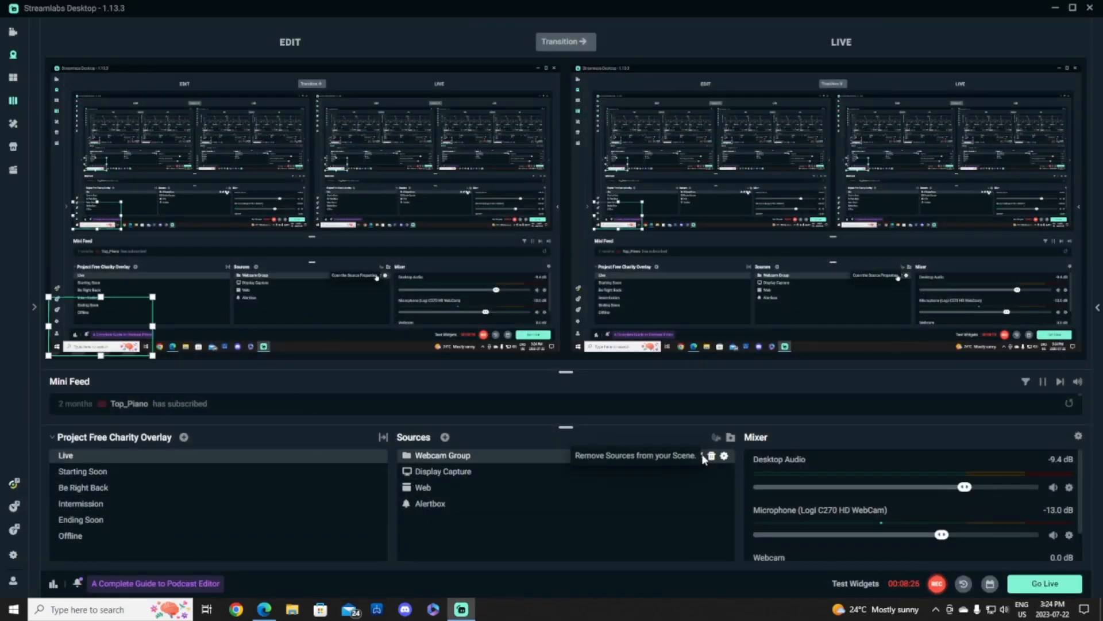